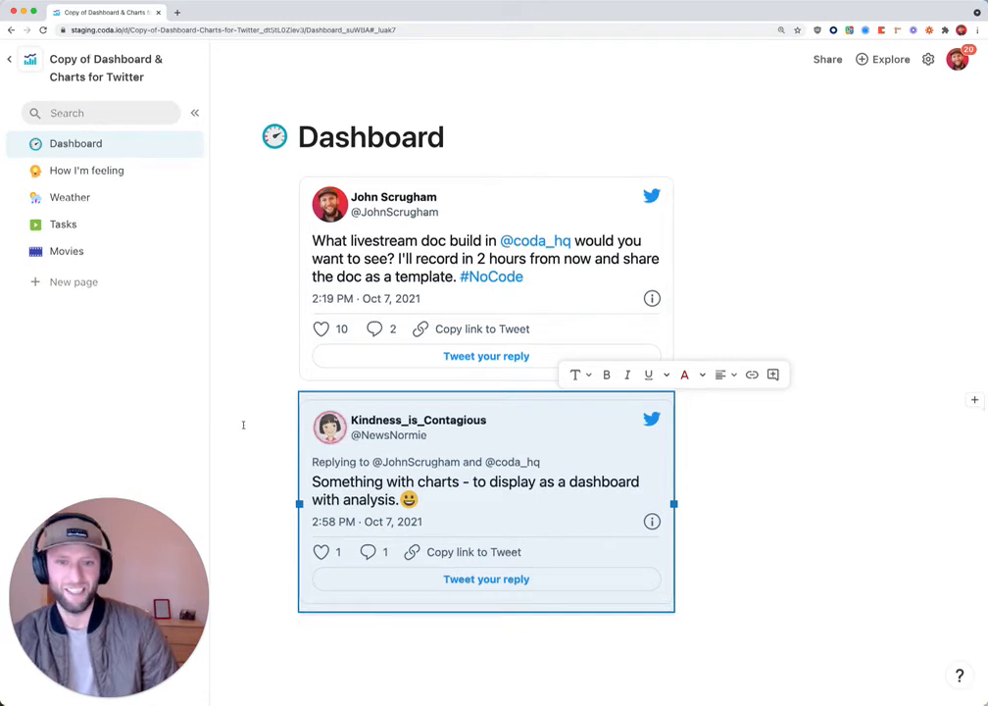
Step: Paste the copied tweet link below the two existing tweets on the Dashboard page and display it as an embed
{"action": "left_click", "coordinate": [742, 494]}
{"action": "scroll", "coordinate": [742, 495], "scroll_direction": "down", "scroll_amount": 2}
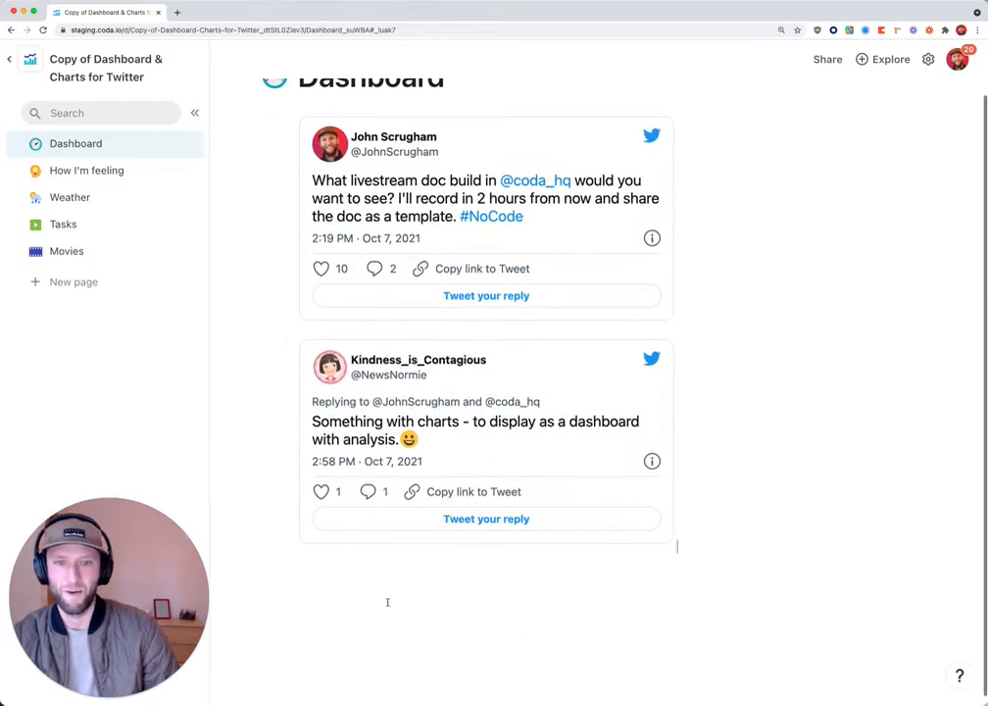
{"action": "key", "text": "Return"}
{"action": "key", "text": "super+Tab"}
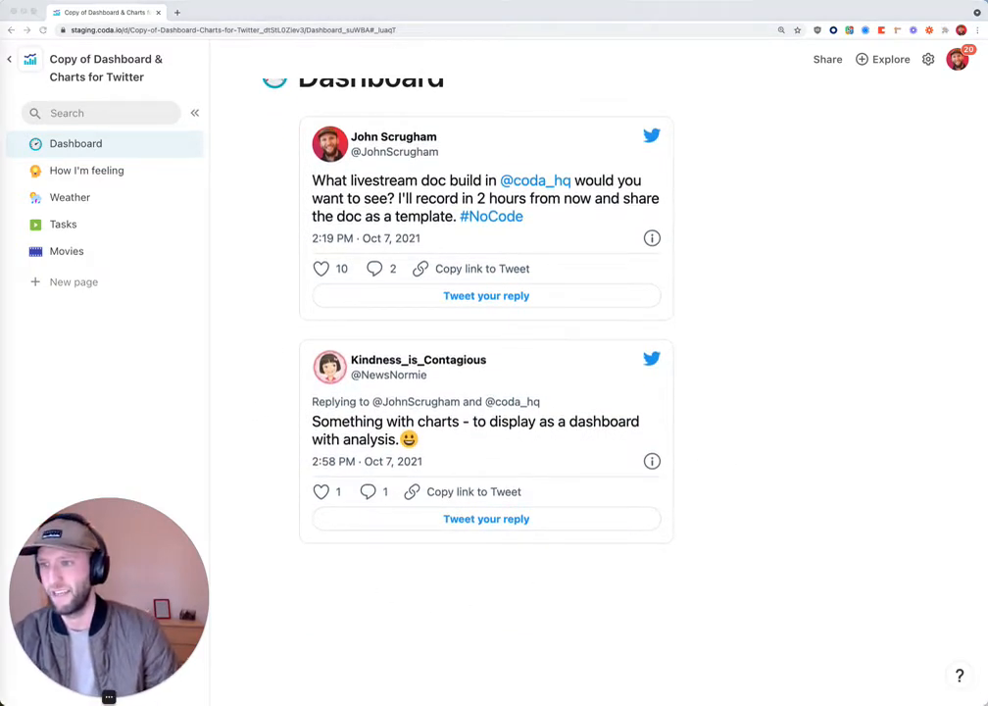
{"action": "left_click", "coordinate": [427, 608]}
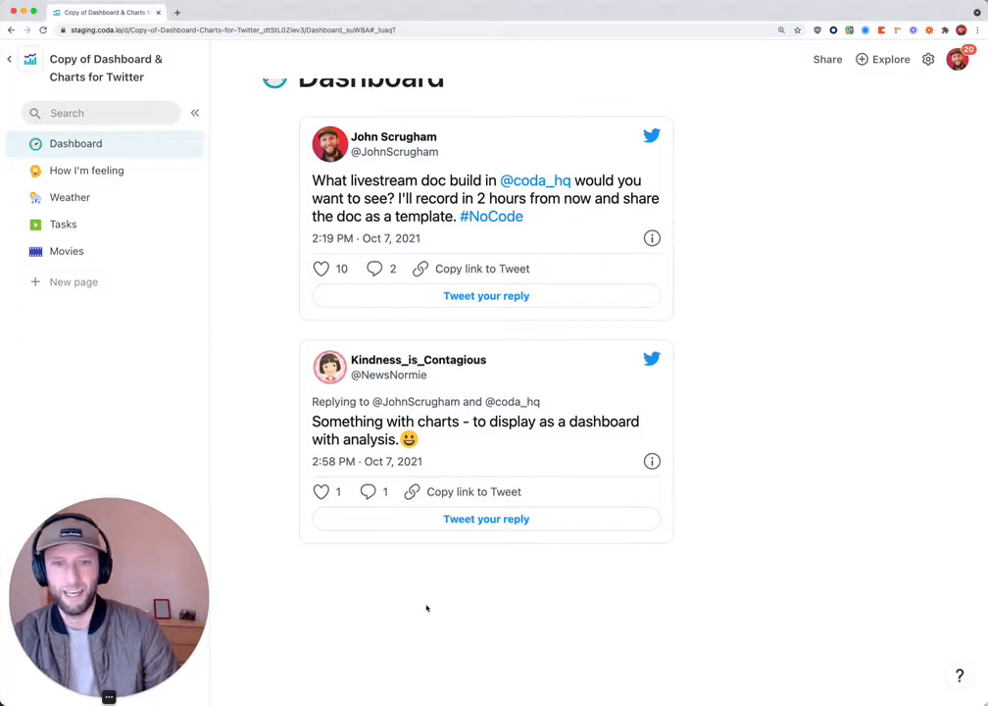
{"action": "key", "text": "super+v"}
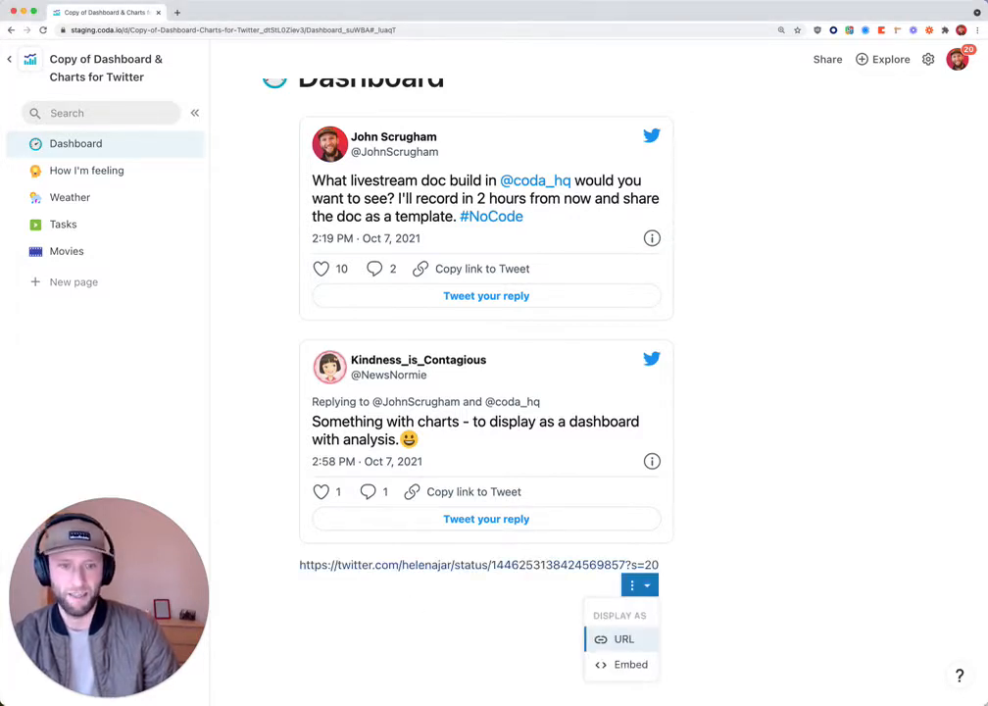
{"action": "left_click", "coordinate": [616, 662]}
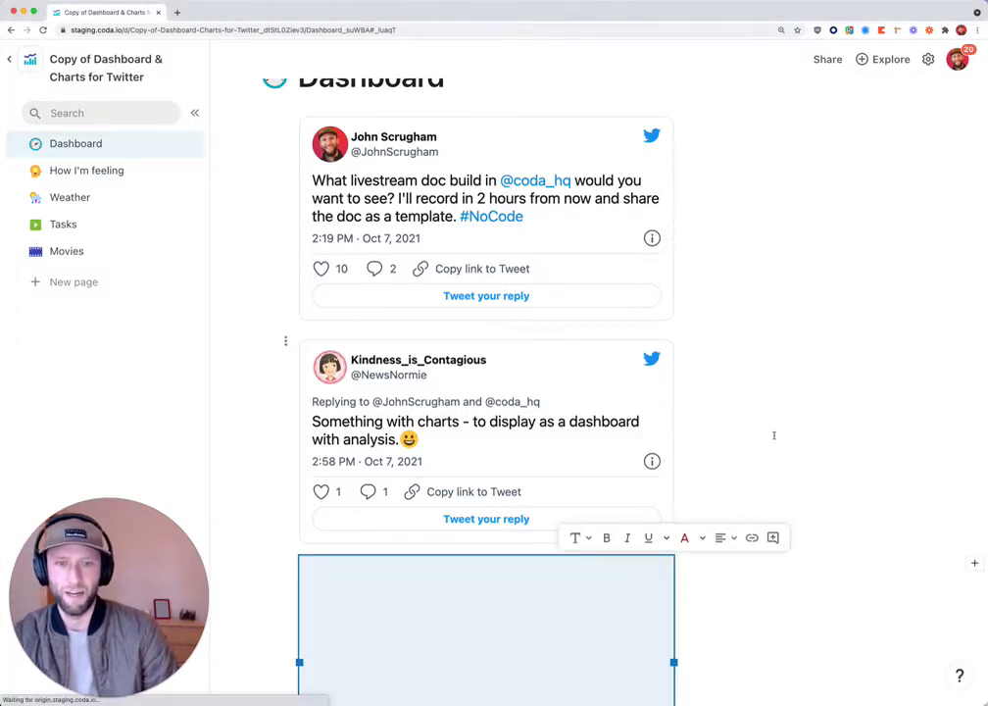
{"action": "scroll", "coordinate": [775, 434], "scroll_direction": "down", "scroll_amount": 4}
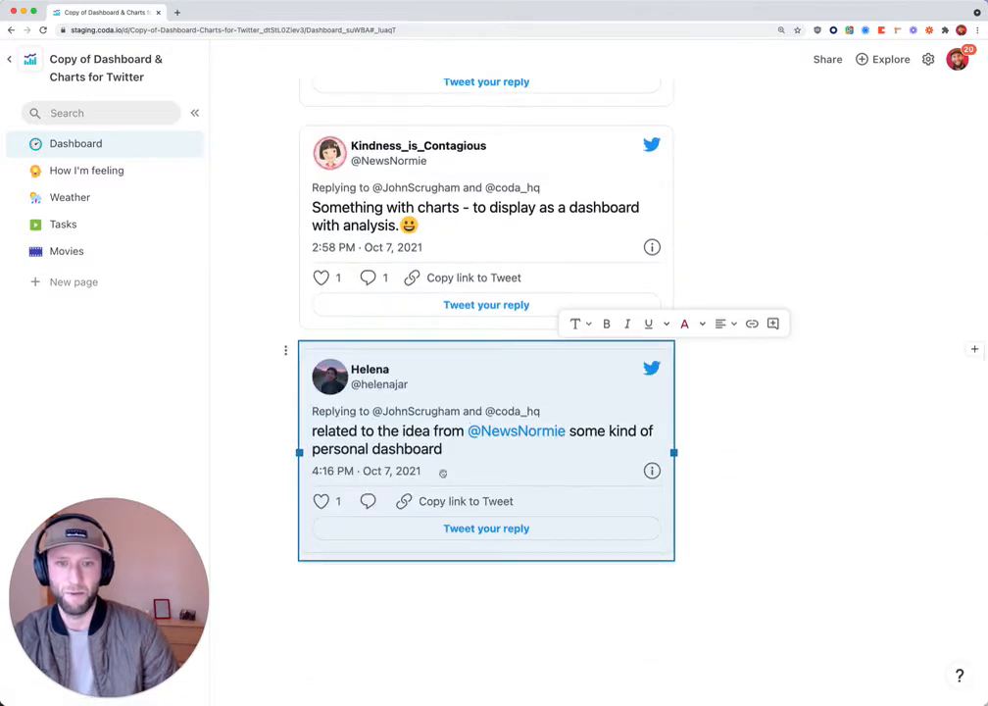
{"action": "left_click", "coordinate": [722, 438]}
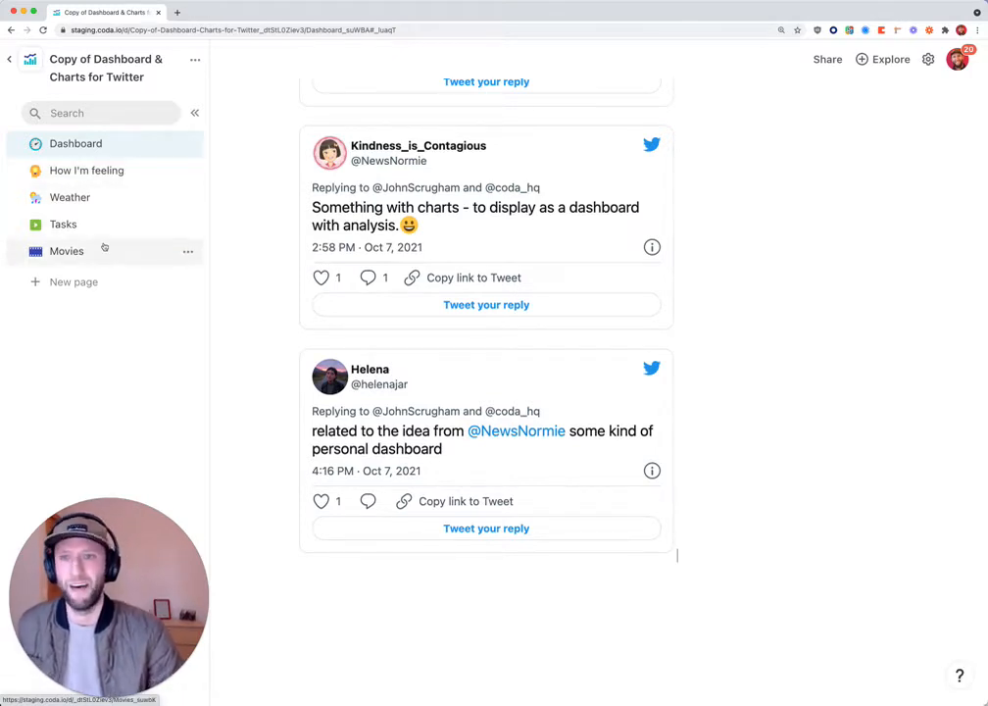
Step: Open the How I'm feeling page and examine the Feeling column's type among the available number column types
{"action": "left_click", "coordinate": [106, 171]}
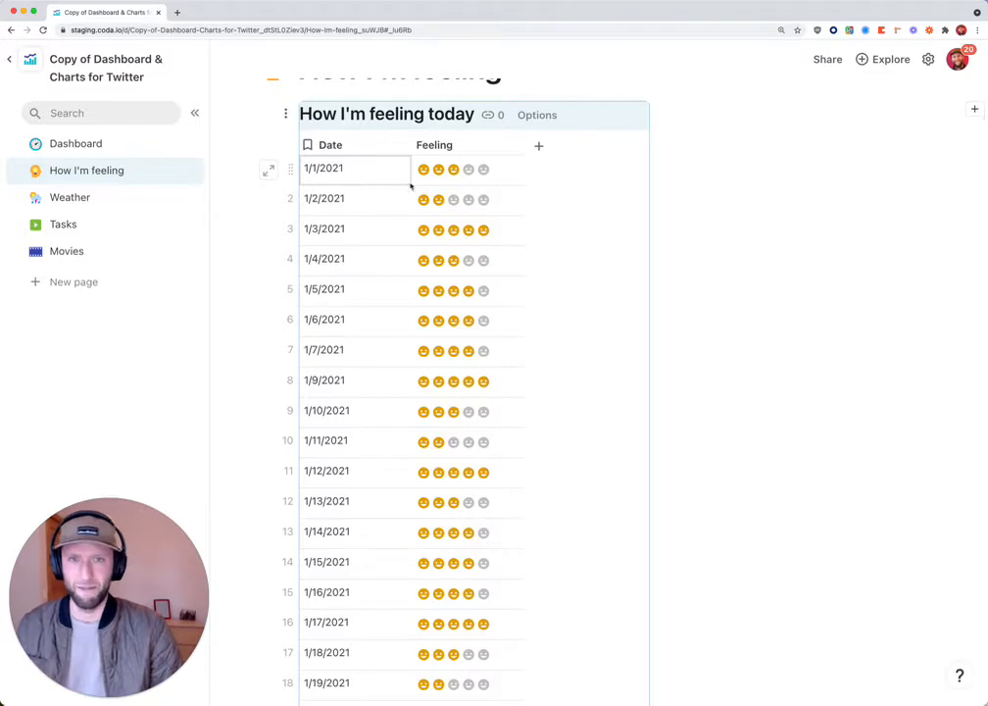
{"action": "left_click", "coordinate": [504, 182]}
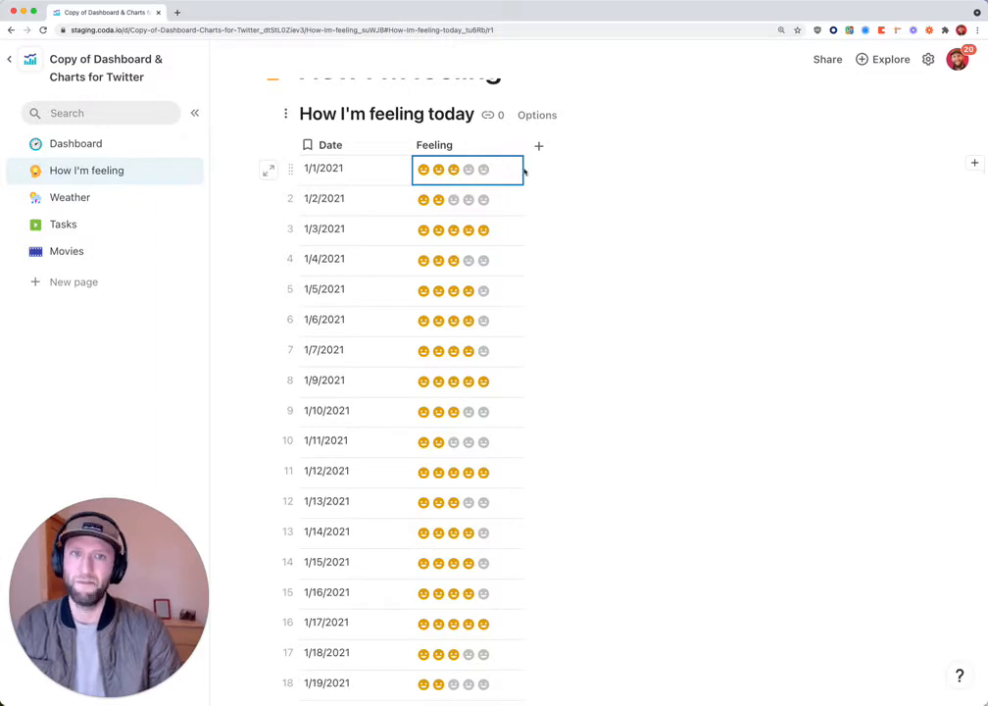
{"action": "left_click", "coordinate": [498, 145]}
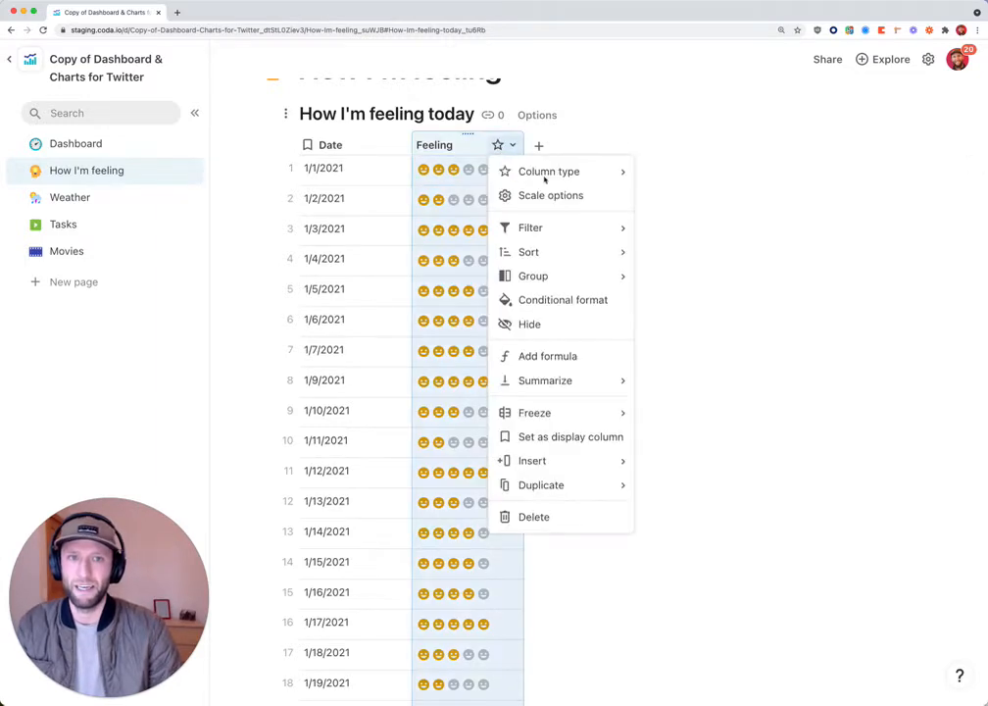
{"action": "mouse_move", "coordinate": [556, 171]}
{"action": "mouse_move", "coordinate": [697, 342]}
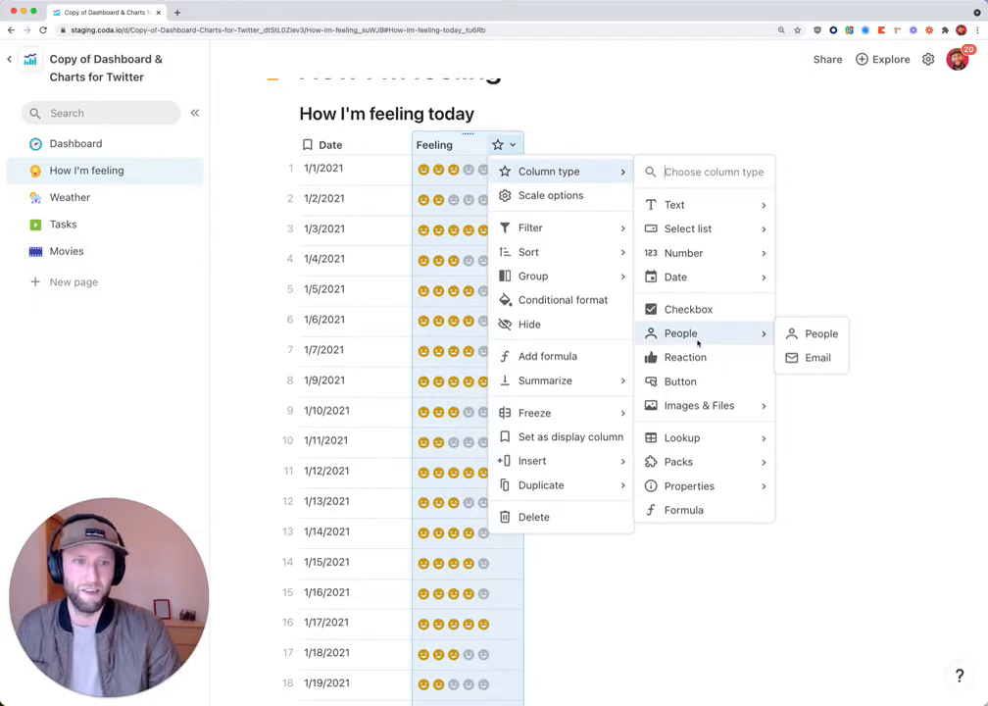
{"action": "mouse_move", "coordinate": [707, 253]}
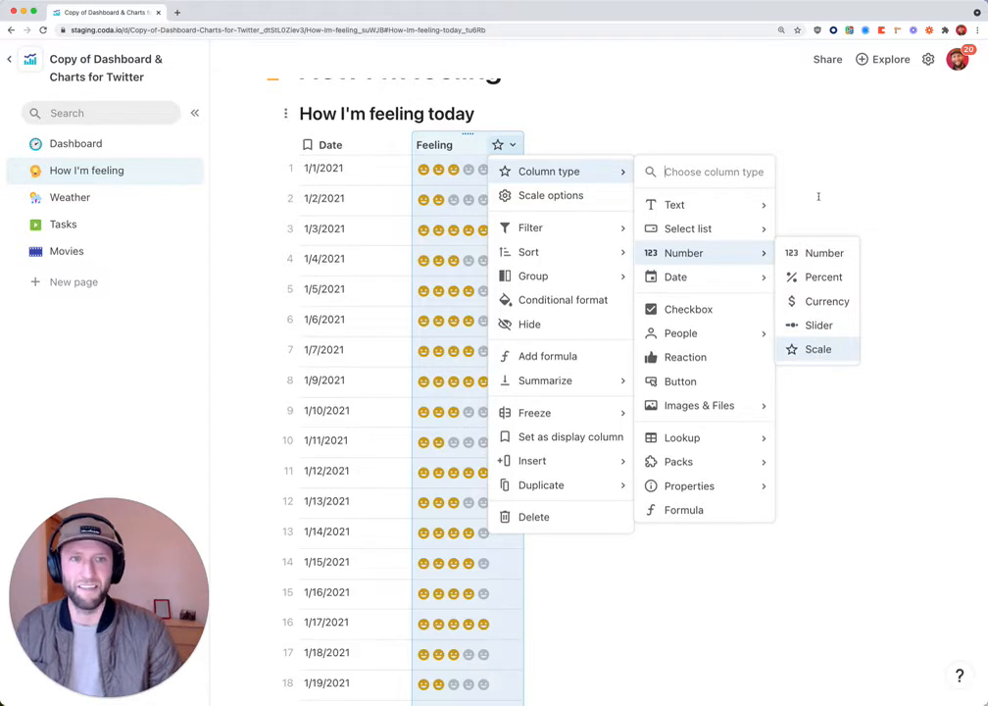
{"action": "left_click", "coordinate": [454, 199]}
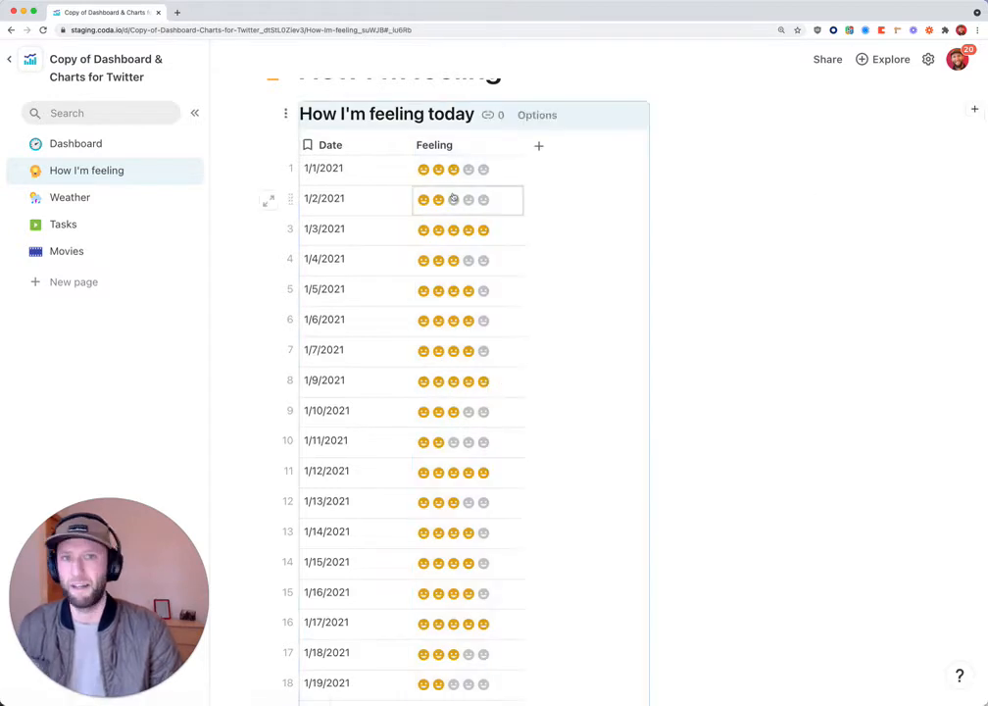
Step: Insert a line chart below the How I'm feeling today table and connect it to that table
{"action": "left_click", "coordinate": [505, 179]}
{"action": "scroll", "coordinate": [392, 171], "scroll_direction": "down", "scroll_amount": 5}
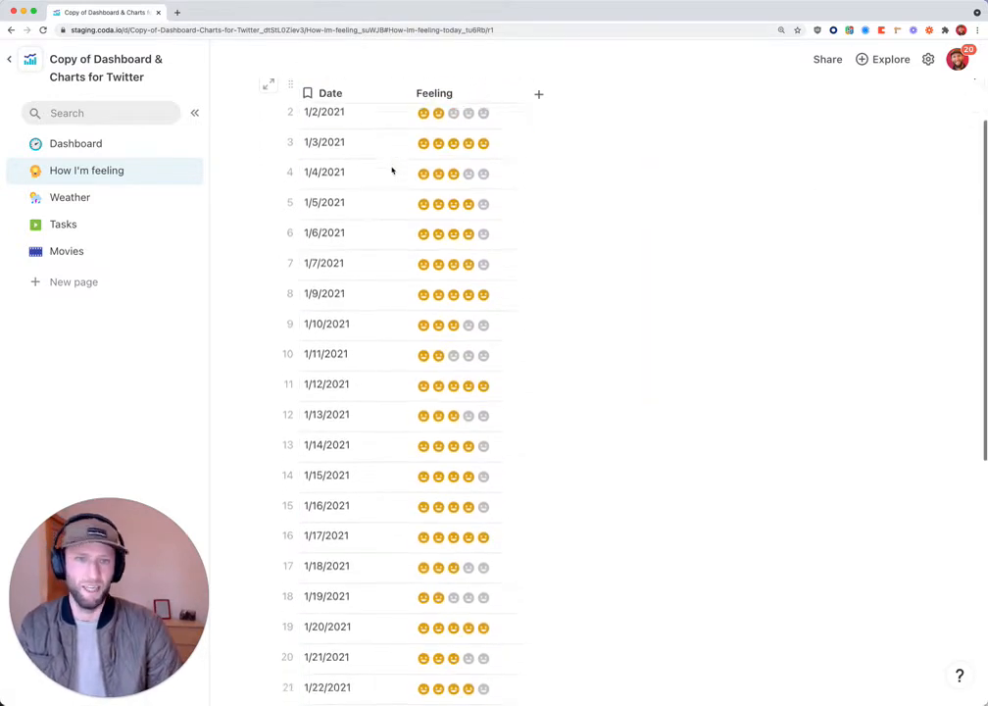
{"action": "scroll", "coordinate": [392, 171], "scroll_direction": "down", "scroll_amount": 5}
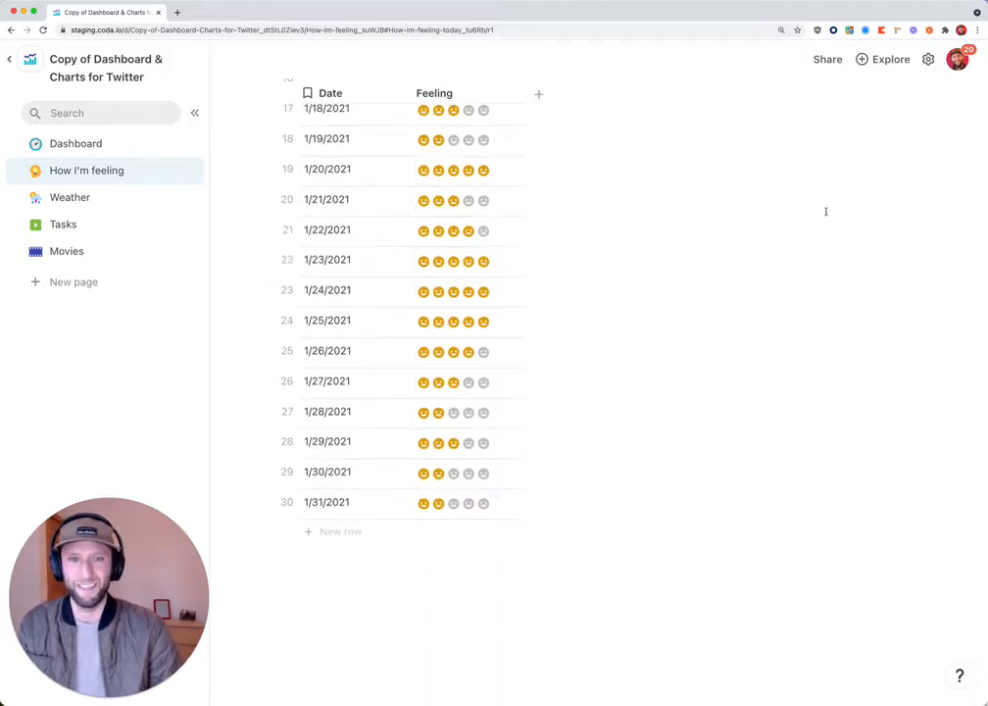
{"action": "left_click", "coordinate": [329, 591]}
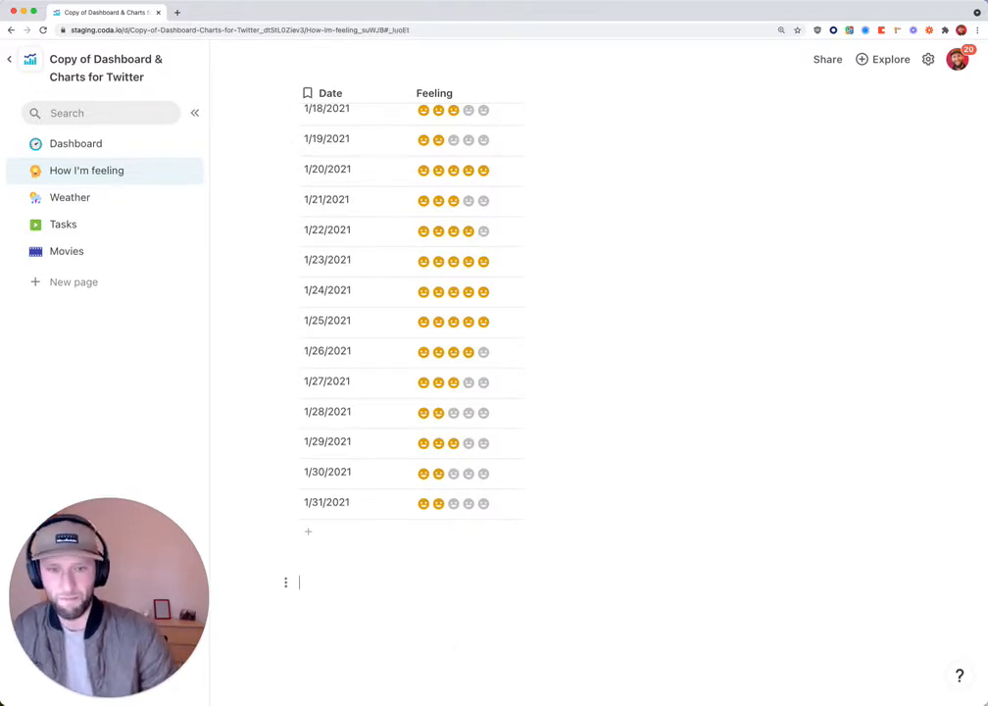
{"action": "scroll", "coordinate": [412, 343], "scroll_direction": "down", "scroll_amount": 1}
{"action": "type", "text": "/"}
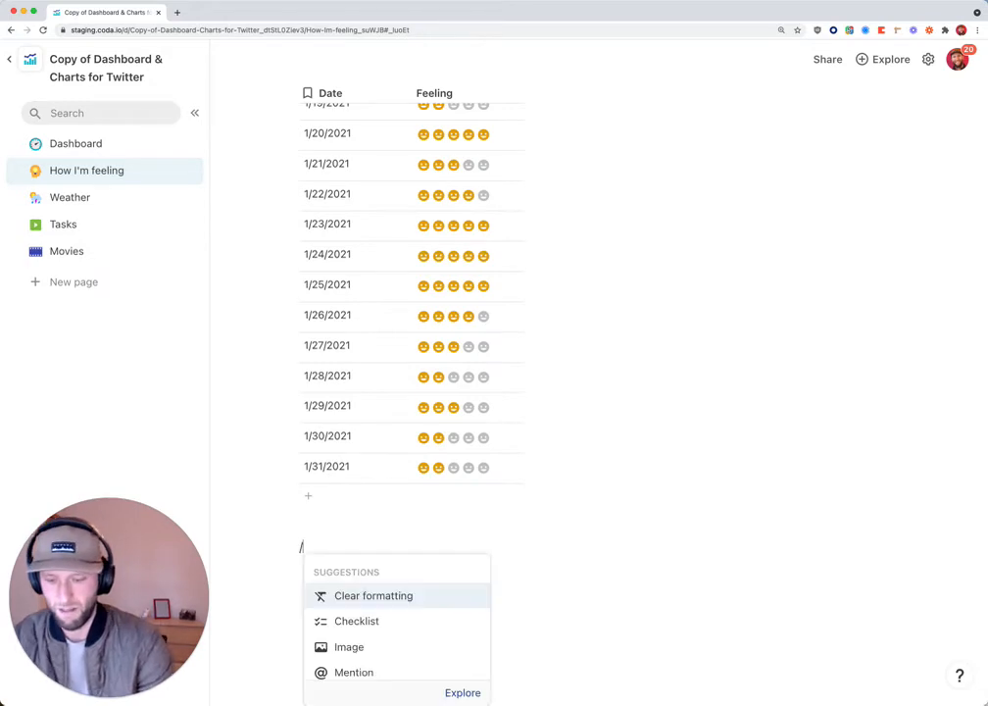
{"action": "type", "text": "char"}
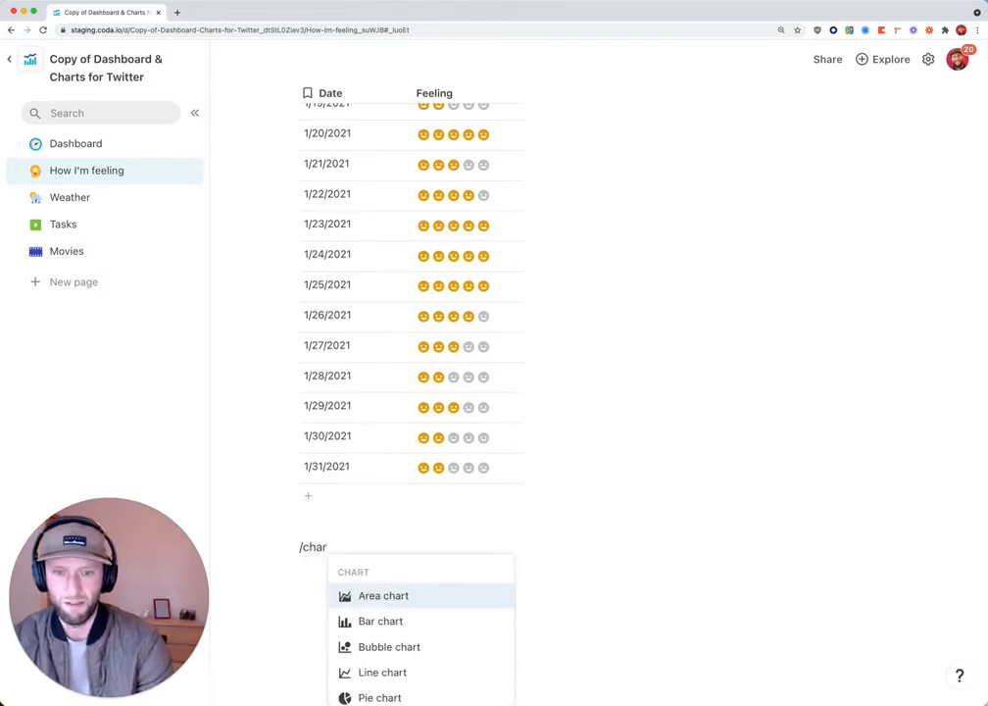
{"action": "key", "text": "Down"}
{"action": "key", "text": "Down"}
{"action": "key", "text": "Down"}
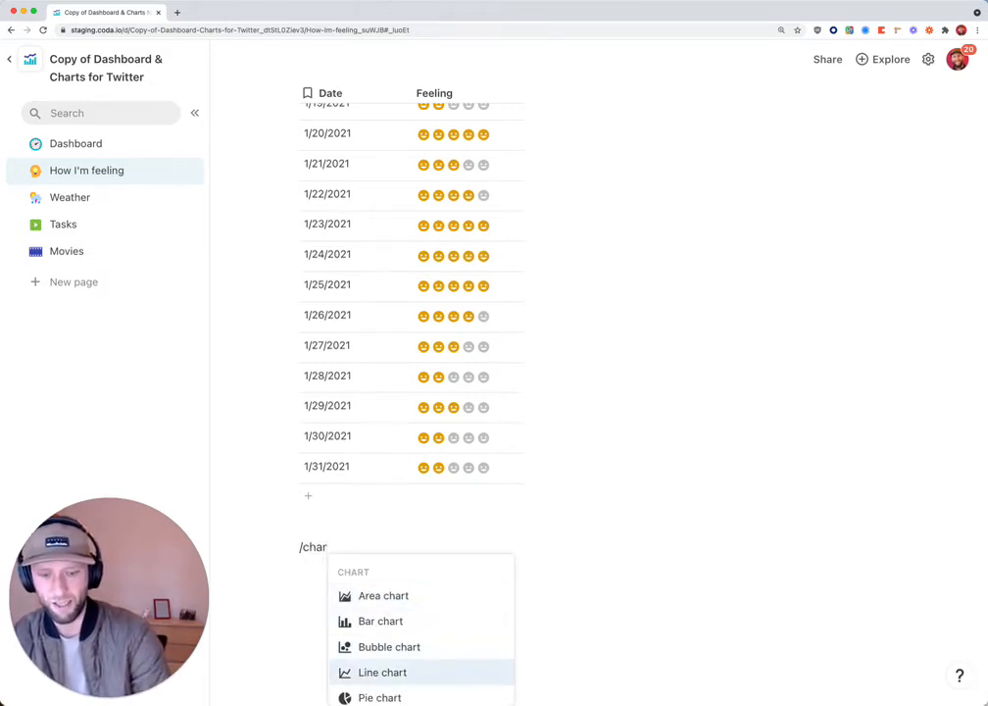
{"action": "key", "text": "Return"}
{"action": "scroll", "coordinate": [655, 457], "scroll_direction": "down", "scroll_amount": 5}
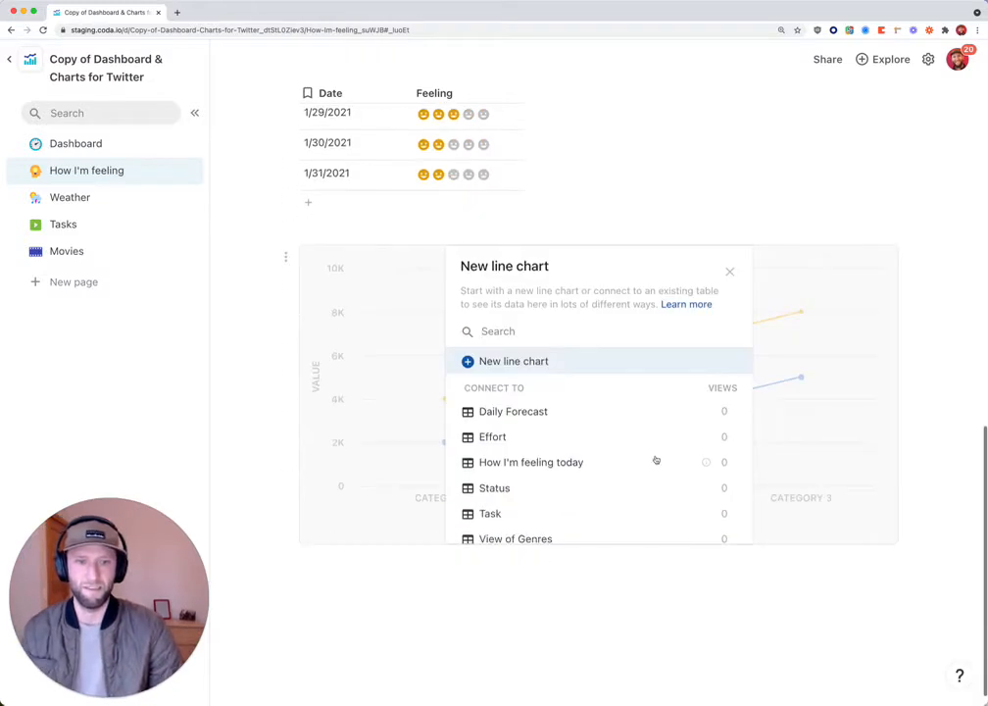
{"action": "left_click", "coordinate": [527, 465]}
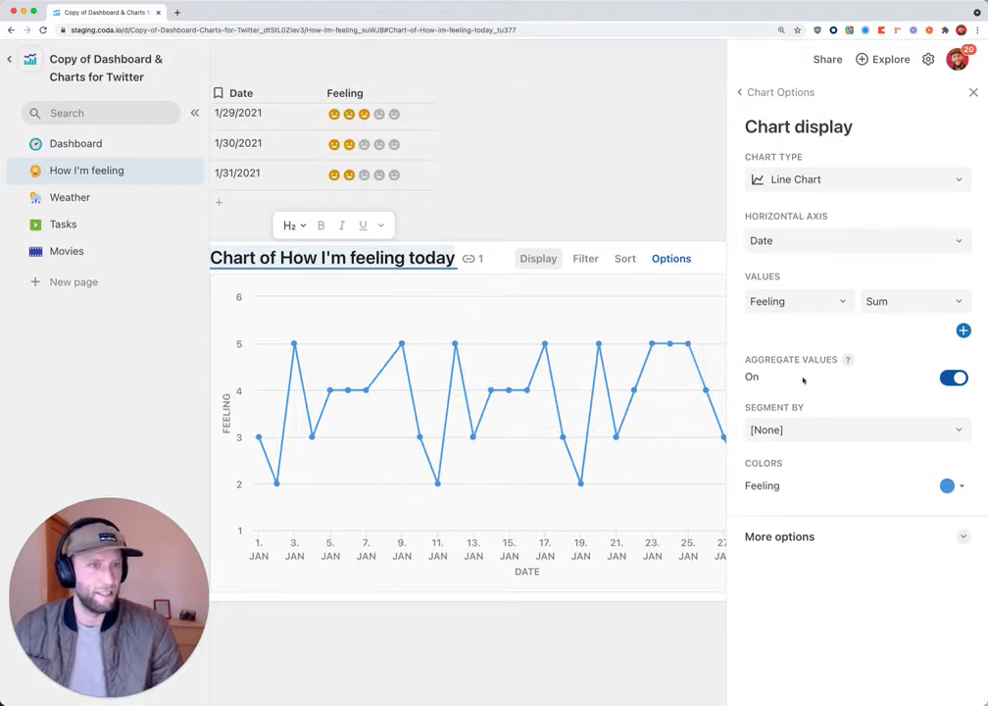
Step: Turn on the smooth line option for the feeling line chart and close its display settings
{"action": "left_click", "coordinate": [935, 539]}
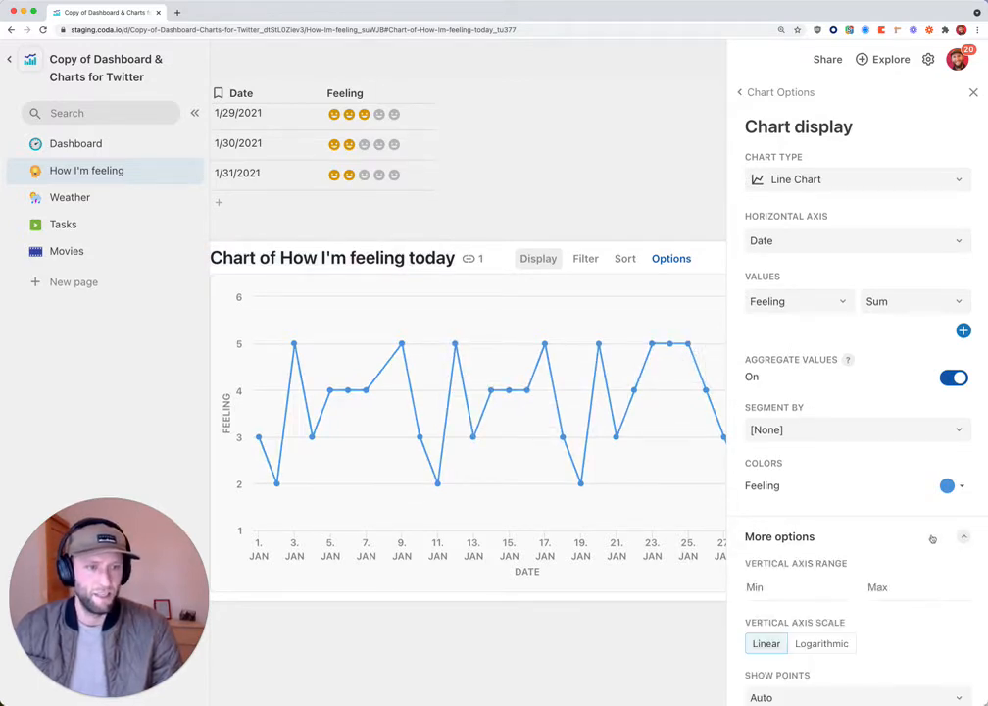
{"action": "scroll", "coordinate": [932, 536], "scroll_direction": "down", "scroll_amount": 2}
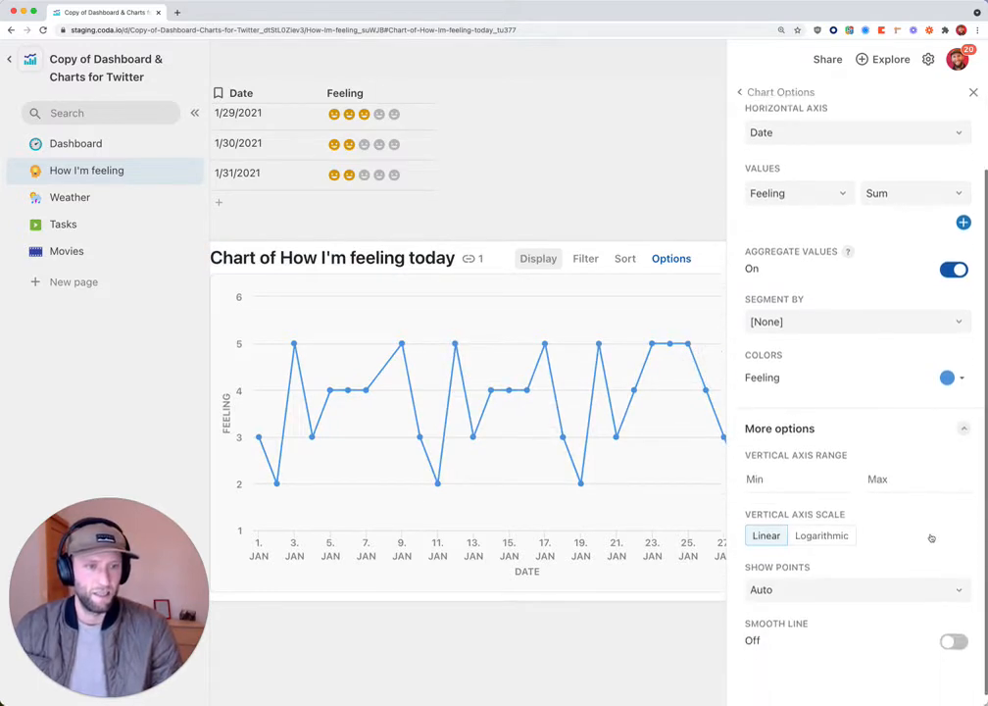
{"action": "left_click", "coordinate": [949, 634]}
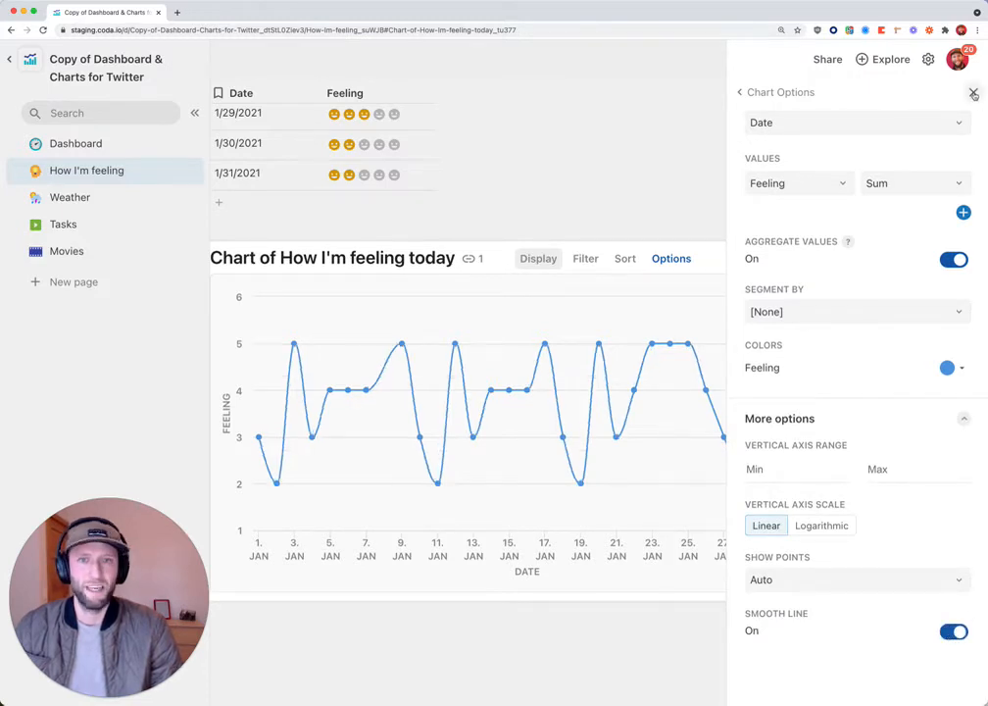
{"action": "left_click", "coordinate": [974, 92]}
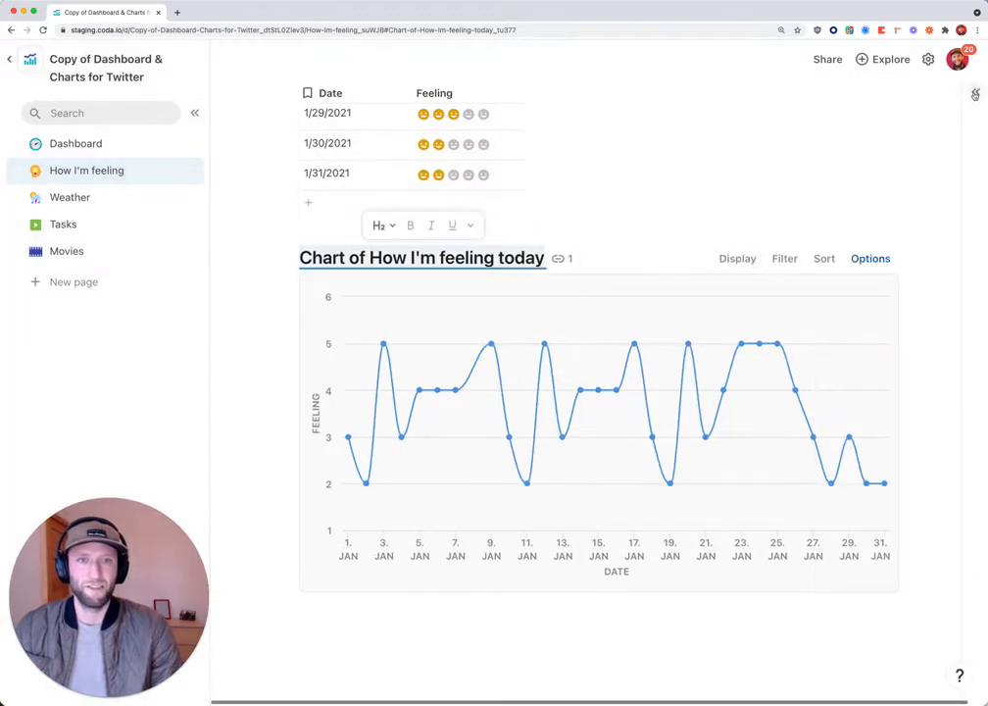
Step: Open the Weather page and examine the Daily Forecast table's forecast details, Image column and Min Temp column
{"action": "left_click", "coordinate": [76, 199]}
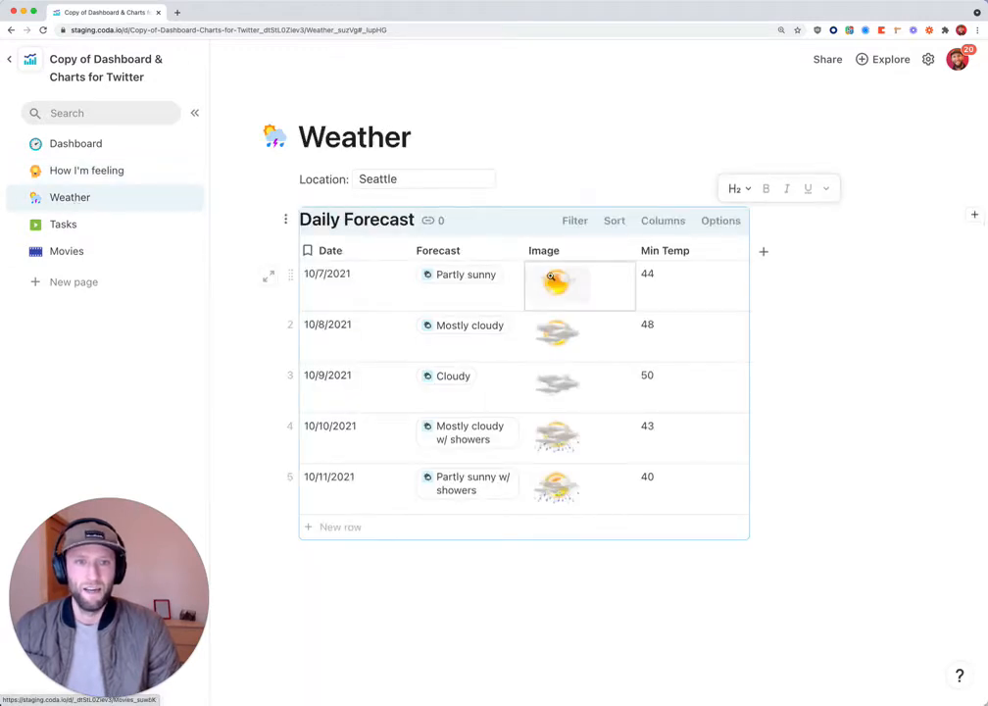
{"action": "left_click", "coordinate": [488, 296]}
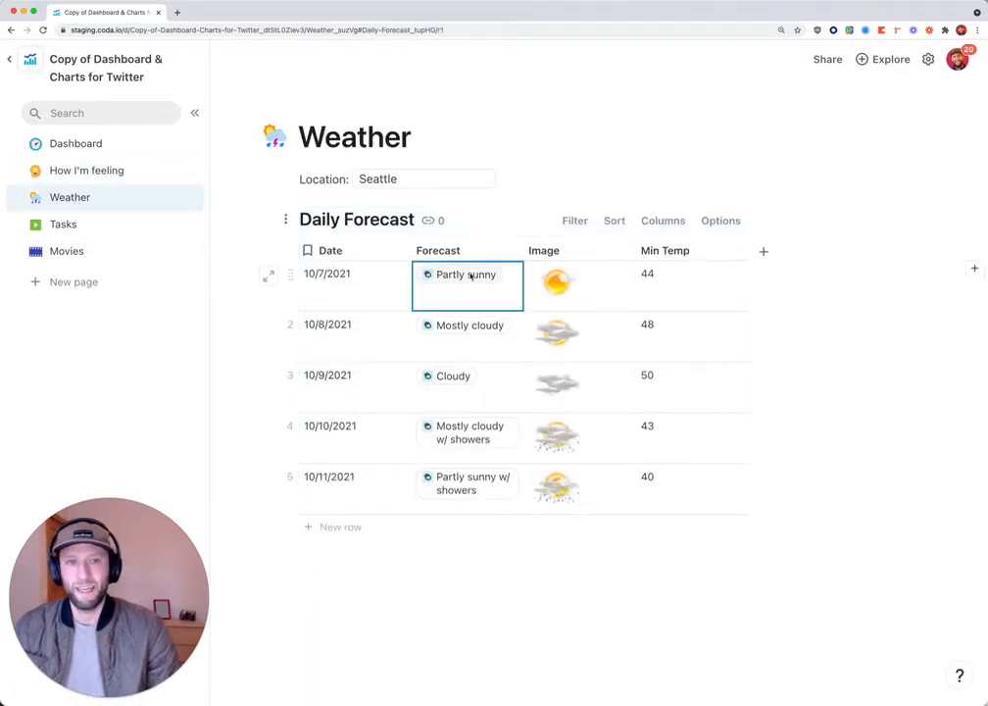
{"action": "mouse_move", "coordinate": [471, 277]}
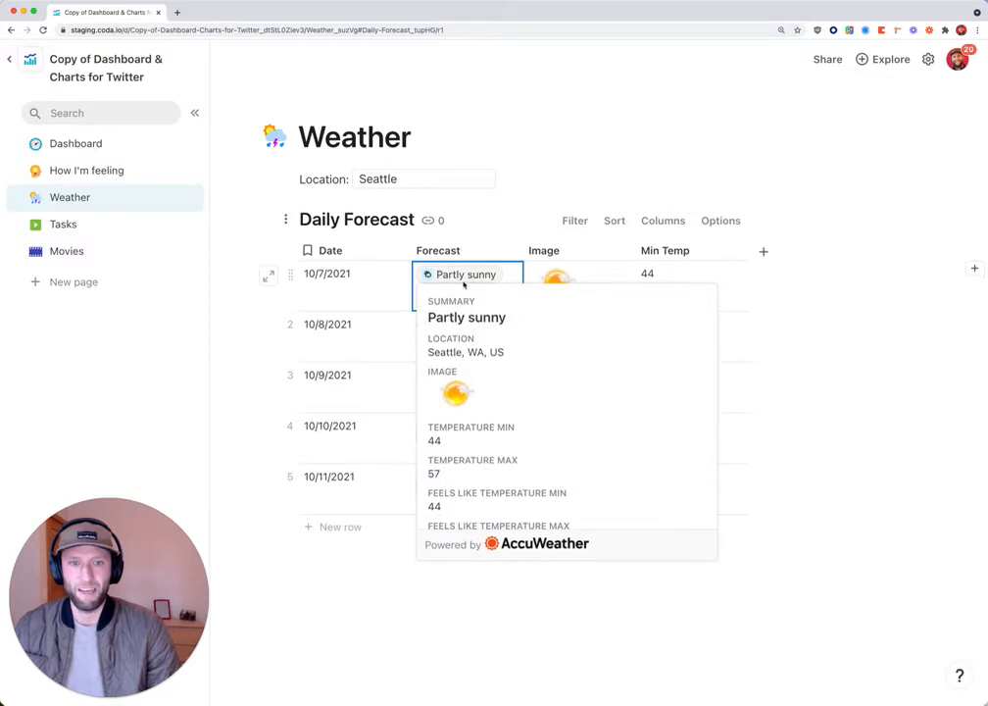
{"action": "left_click", "coordinate": [594, 279]}
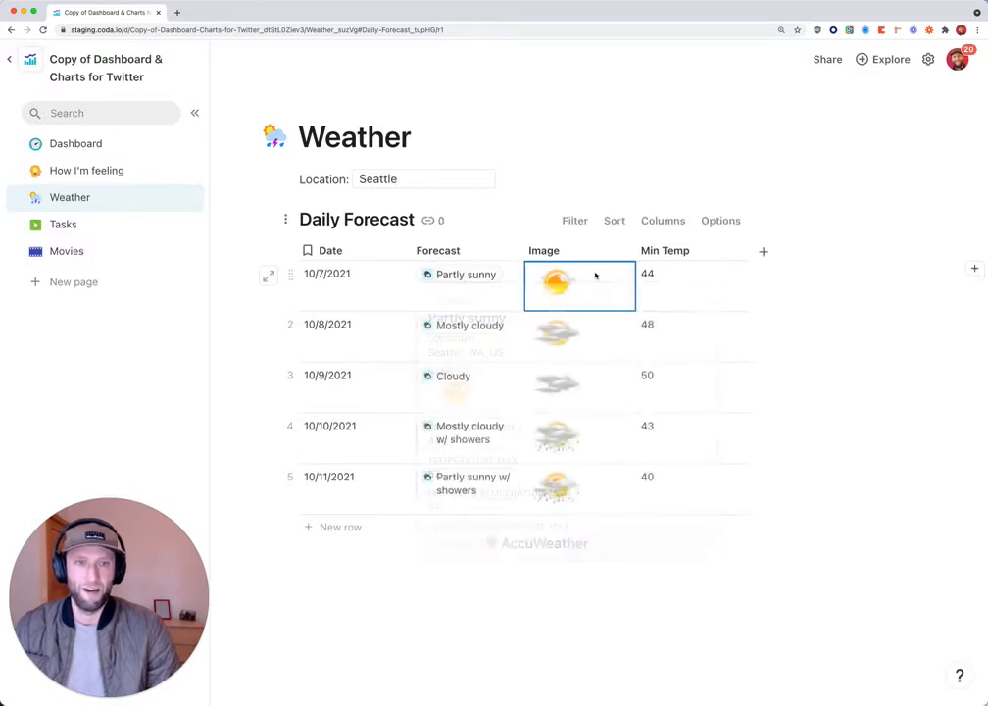
{"action": "left_click", "coordinate": [722, 286]}
{"action": "left_click", "coordinate": [671, 252]}
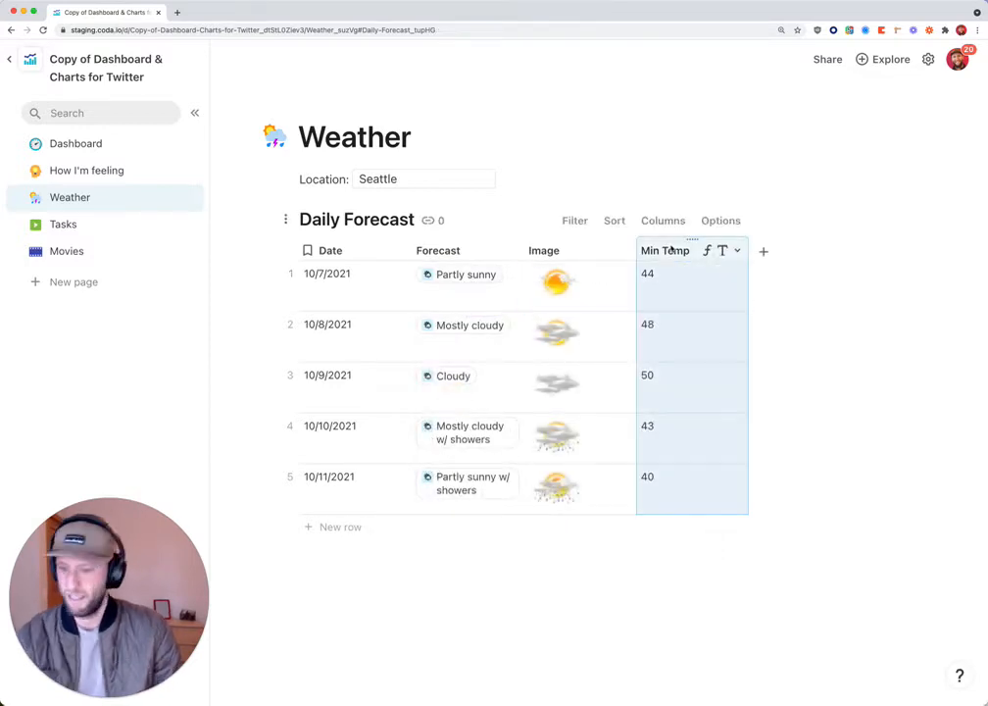
Step: Add a column after Min Temp in the Daily Forecast table with the formula Forecast.TemperatureMax
{"action": "left_click", "coordinate": [764, 251]}
{"action": "left_click", "coordinate": [788, 287]}
{"action": "key", "text": "equal"}
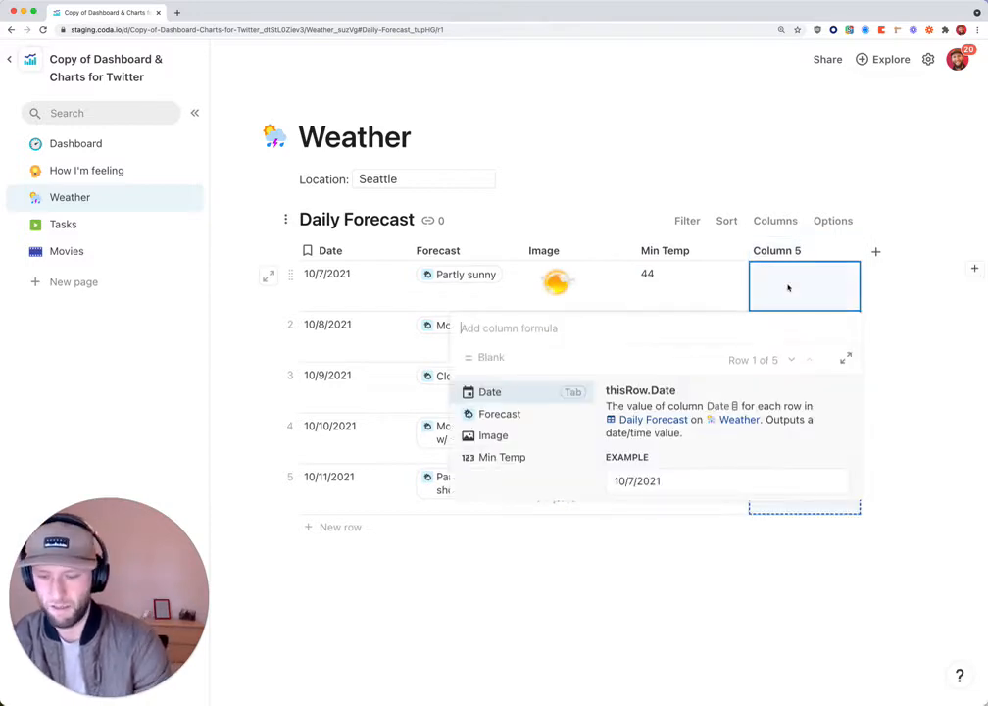
{"action": "type", "text": "forecast"}
{"action": "key", "text": "Tab"}
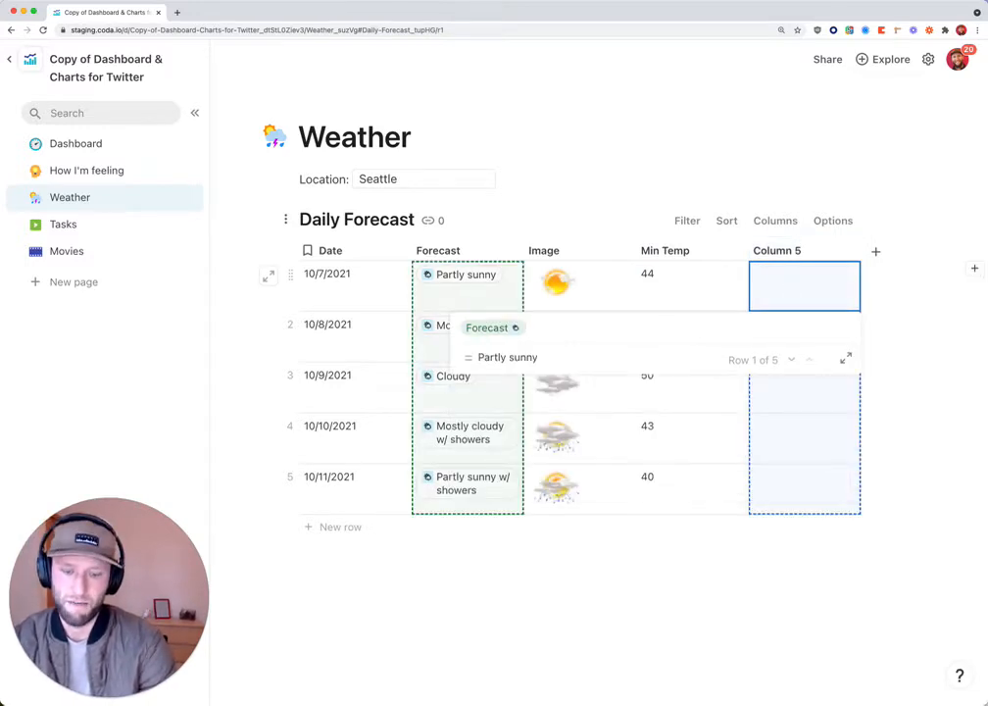
{"action": "type", "text": "."}
{"action": "key", "text": "Down"}
{"action": "key", "text": "Down"}
{"action": "key", "text": "Down"}
{"action": "key", "text": "Down"}
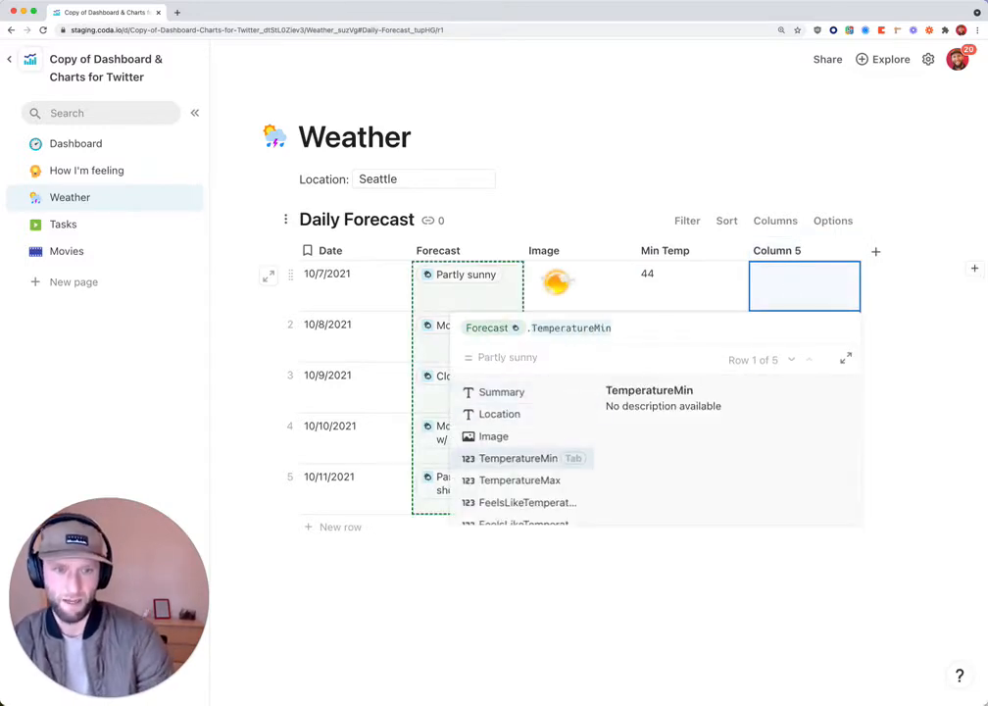
{"action": "key", "text": "Tab"}
{"action": "key", "text": "Return"}
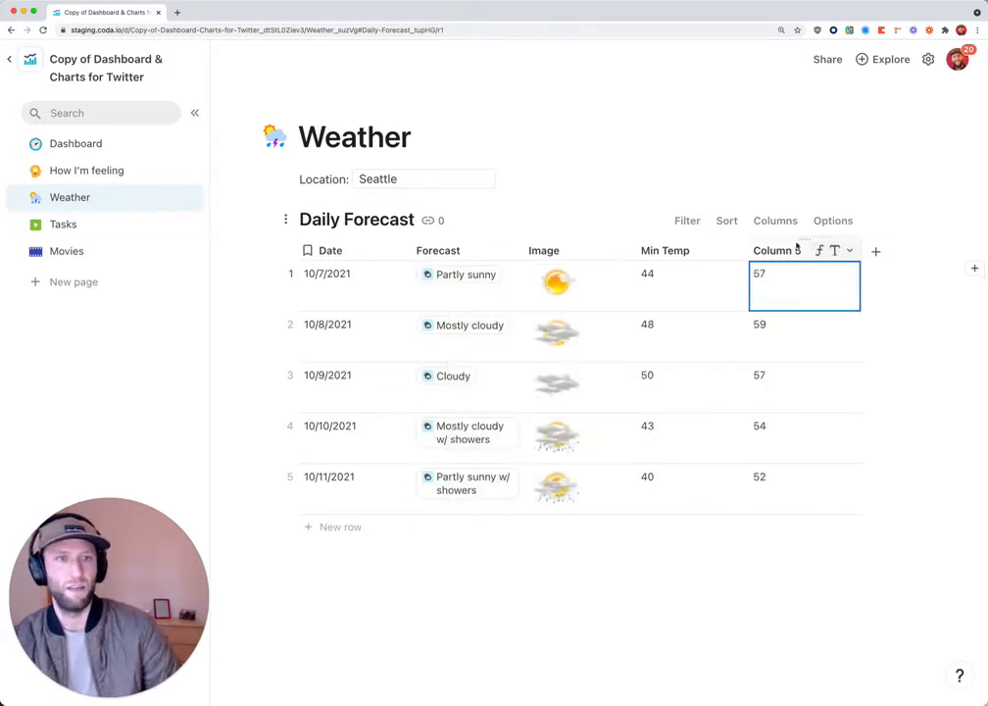
Step: Rename the newly added last column of the Daily Forecast table to Temp Max
{"action": "left_click", "coordinate": [782, 252]}
{"action": "left_click", "coordinate": [782, 252]}
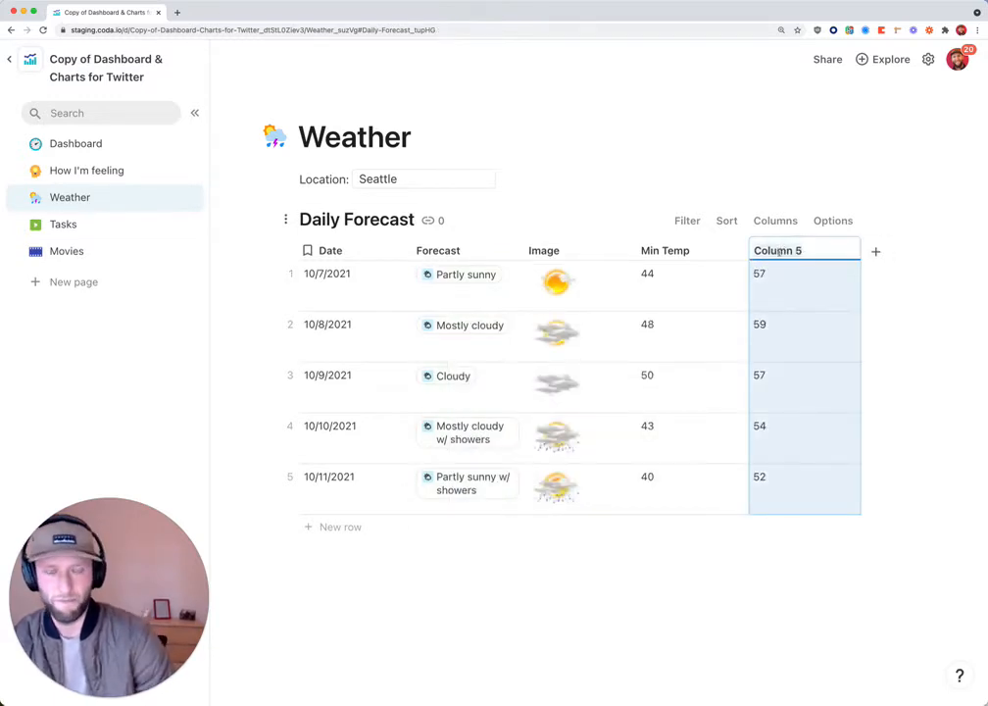
{"action": "type", "text": "Temp MAx"}
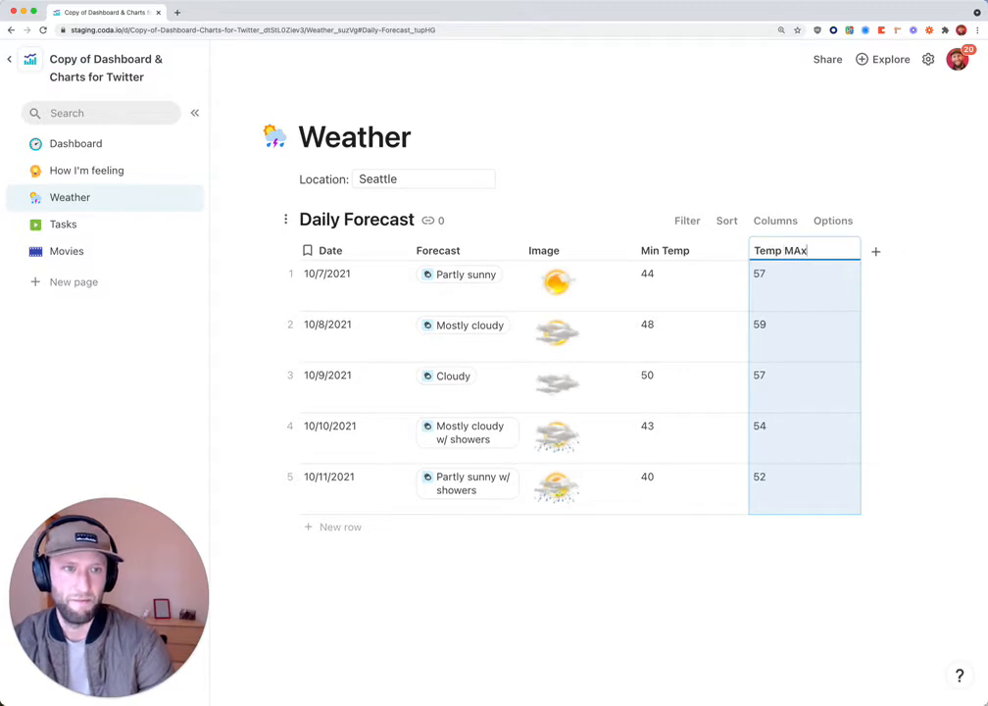
{"action": "type", "text": "x"}
{"action": "key", "text": "Return"}
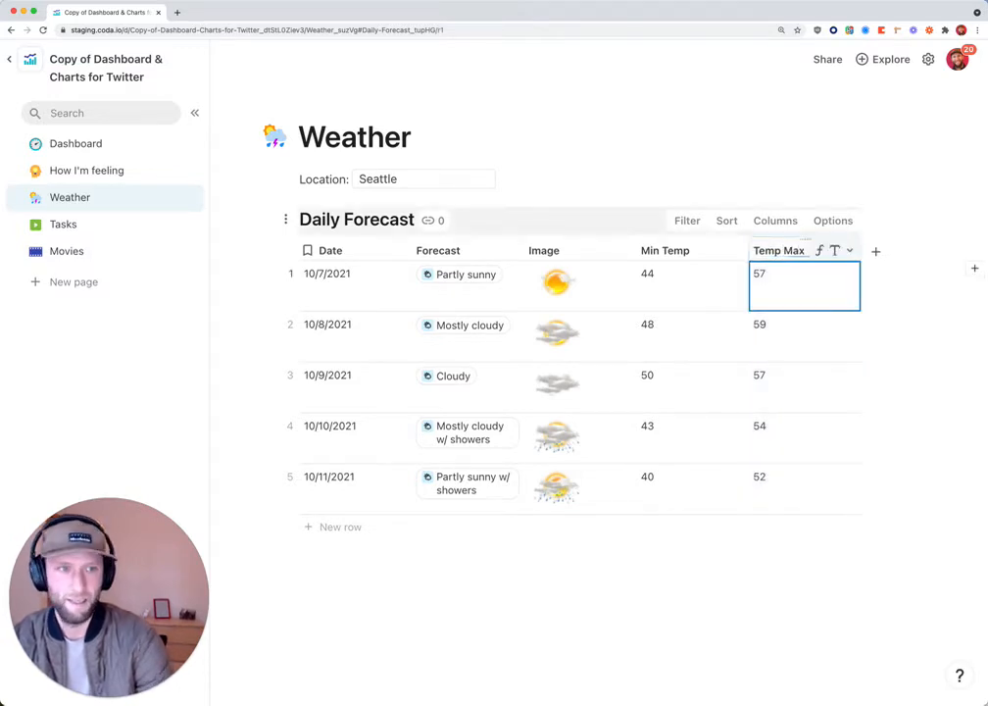
Step: Rename the Min Temp column of the Daily Forecast table to Temp Min
{"action": "left_click", "coordinate": [681, 252]}
{"action": "left_click", "coordinate": [681, 252]}
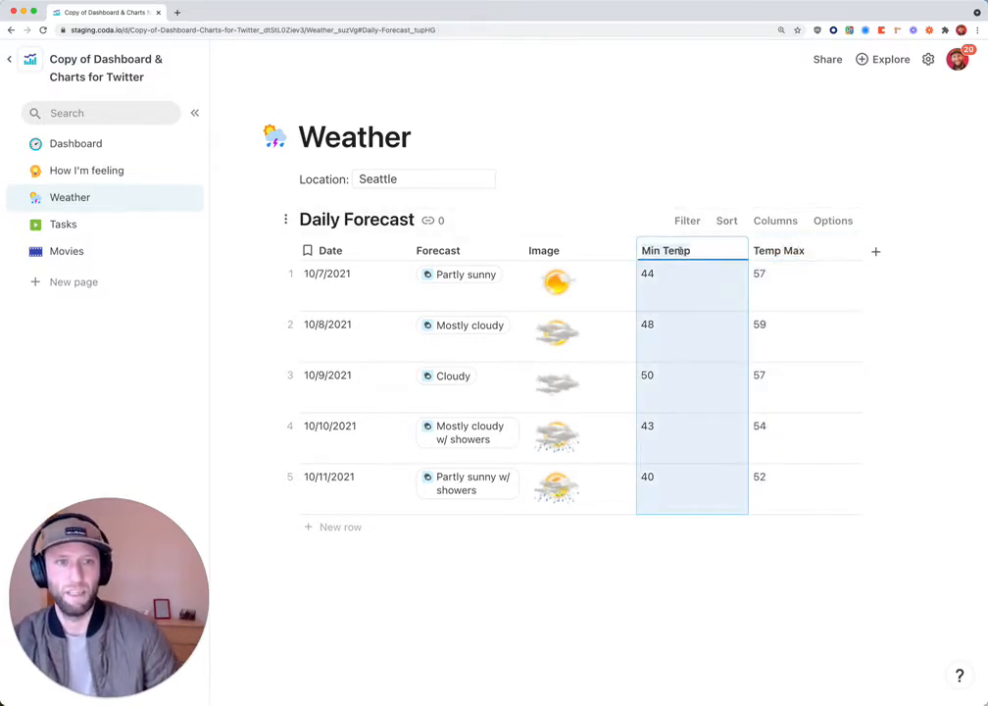
{"action": "left_click", "coordinate": [682, 252]}
{"action": "key", "text": "super+a"}
{"action": "type", "text": "Tem"}
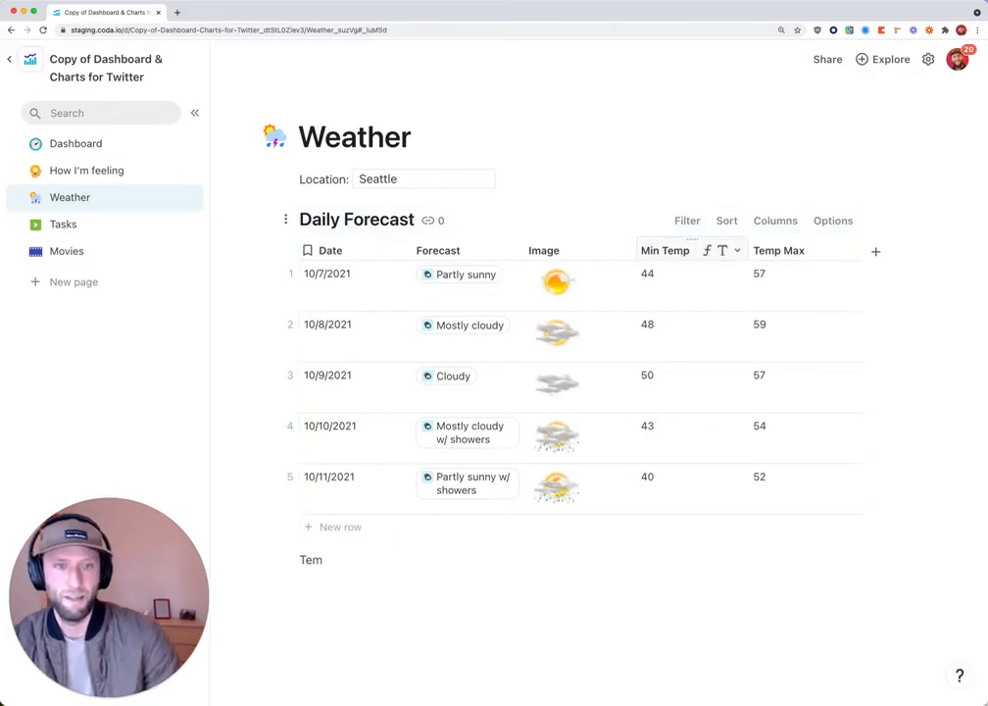
{"action": "left_click", "coordinate": [694, 247]}
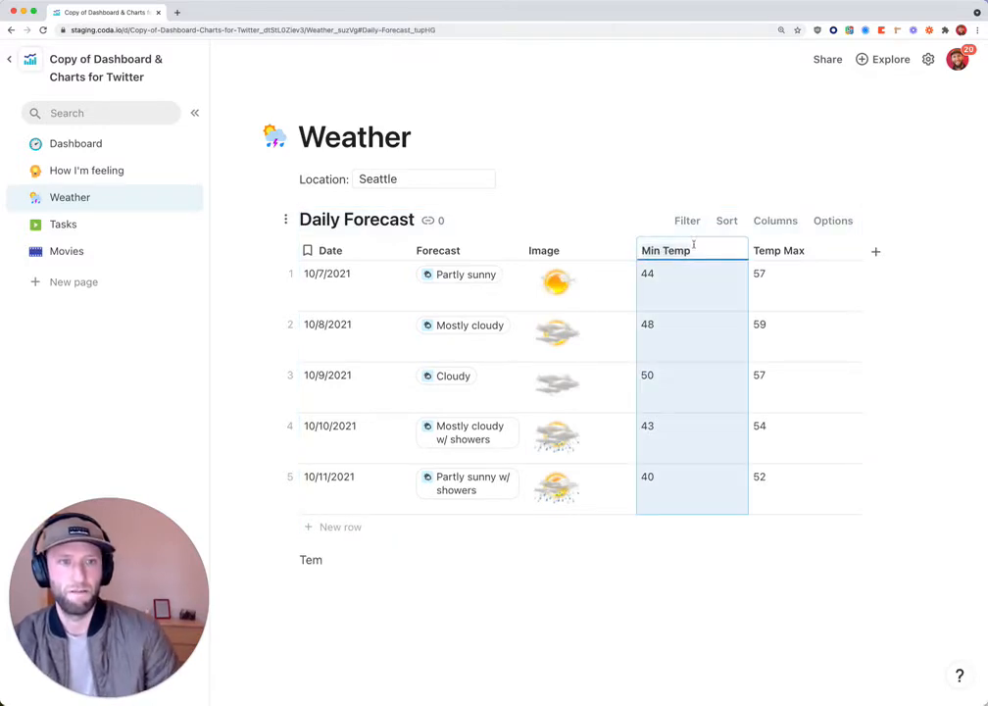
{"action": "type", "text": "Temp"}
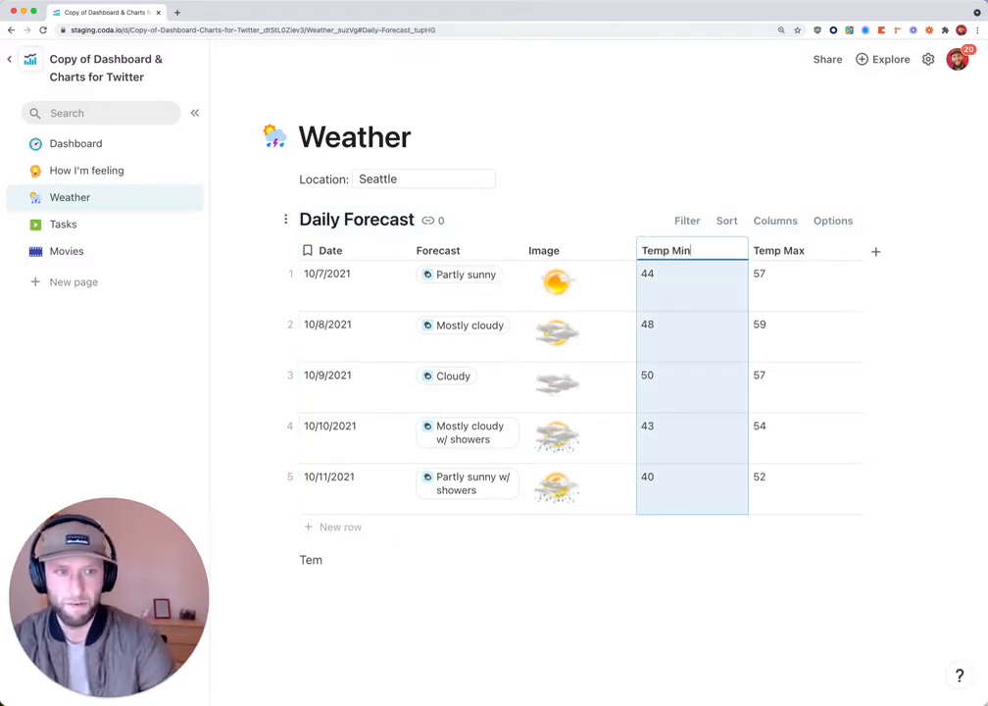
{"action": "key", "text": "Escape"}
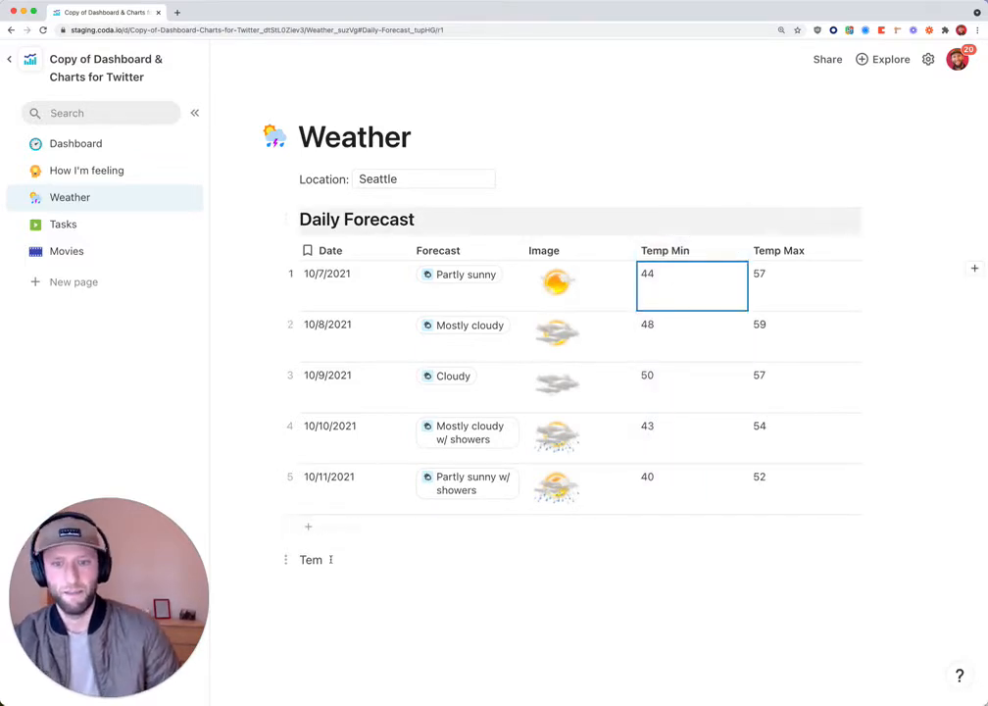
Step: Delete the stray text "Tem" below the Daily Forecast table
{"action": "left_click", "coordinate": [329, 560]}
{"action": "key", "text": "BackSpace"}
{"action": "key", "text": "BackSpace"}
{"action": "key", "text": "BackSpace"}
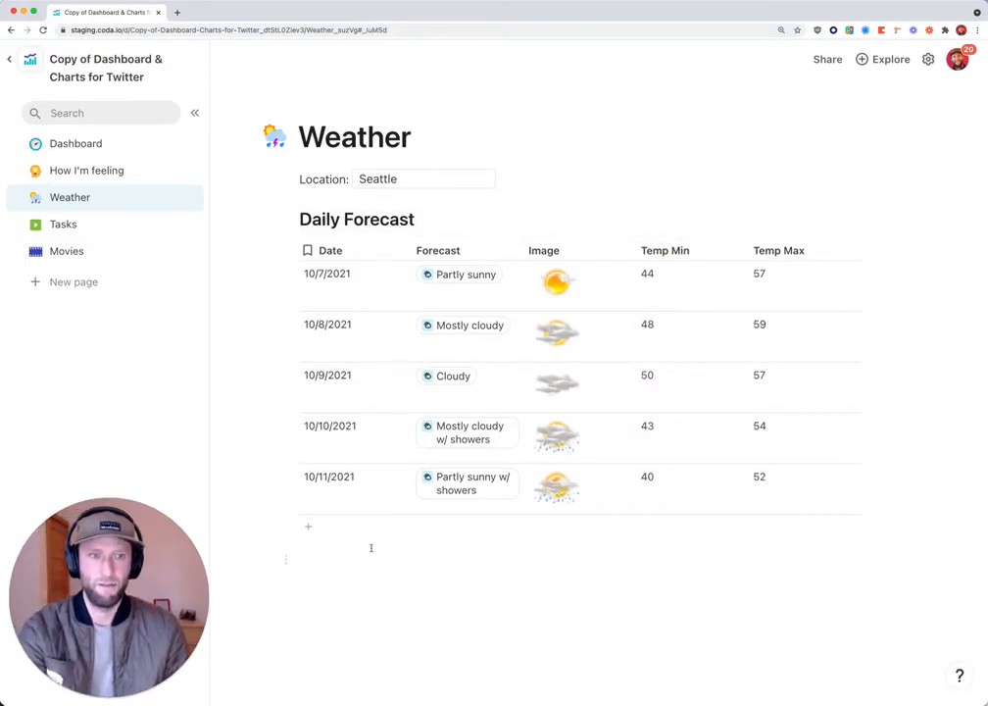
Step: Copy the Daily Forecast table and paste it as a linked view on a new line below the original
{"action": "left_click", "coordinate": [555, 293]}
{"action": "left_click", "coordinate": [397, 580]}
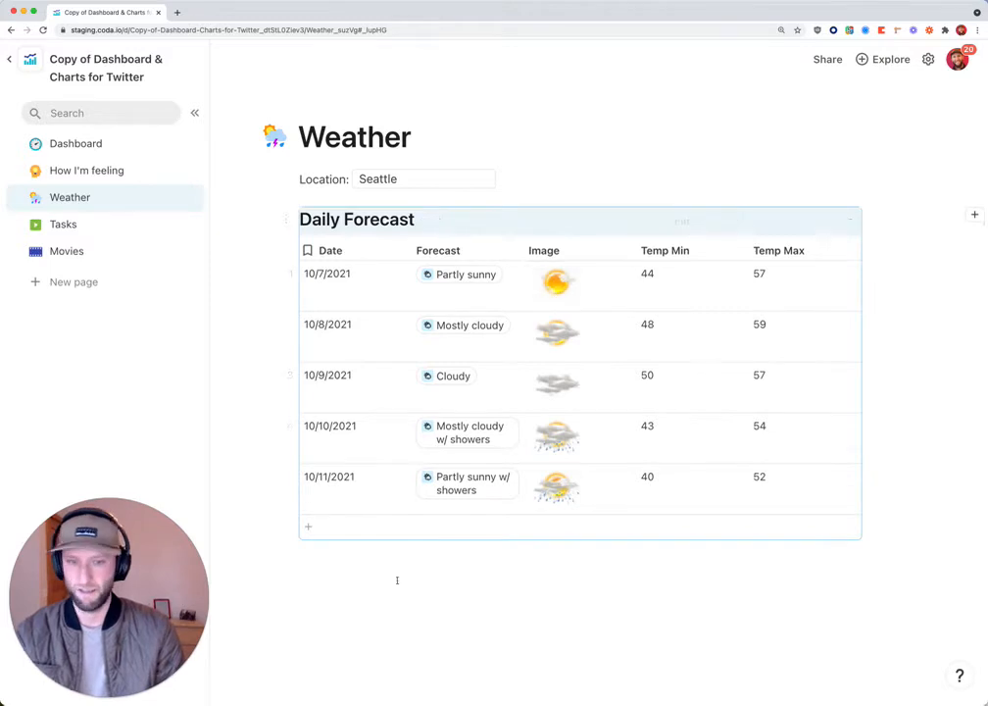
{"action": "left_click", "coordinate": [369, 596]}
{"action": "key", "text": "Return"}
{"action": "key", "text": "super+v"}
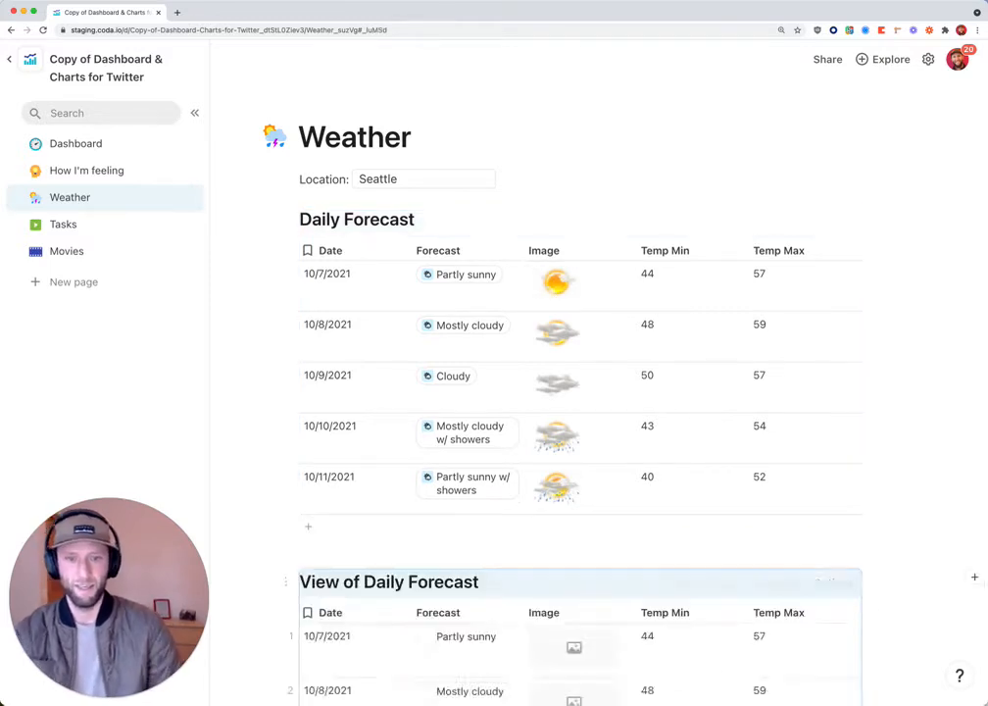
Step: Change the pasted view of Daily Forecast to a chart and set its chart type to Line Chart
{"action": "scroll", "coordinate": [602, 507], "scroll_direction": "down", "scroll_amount": 5}
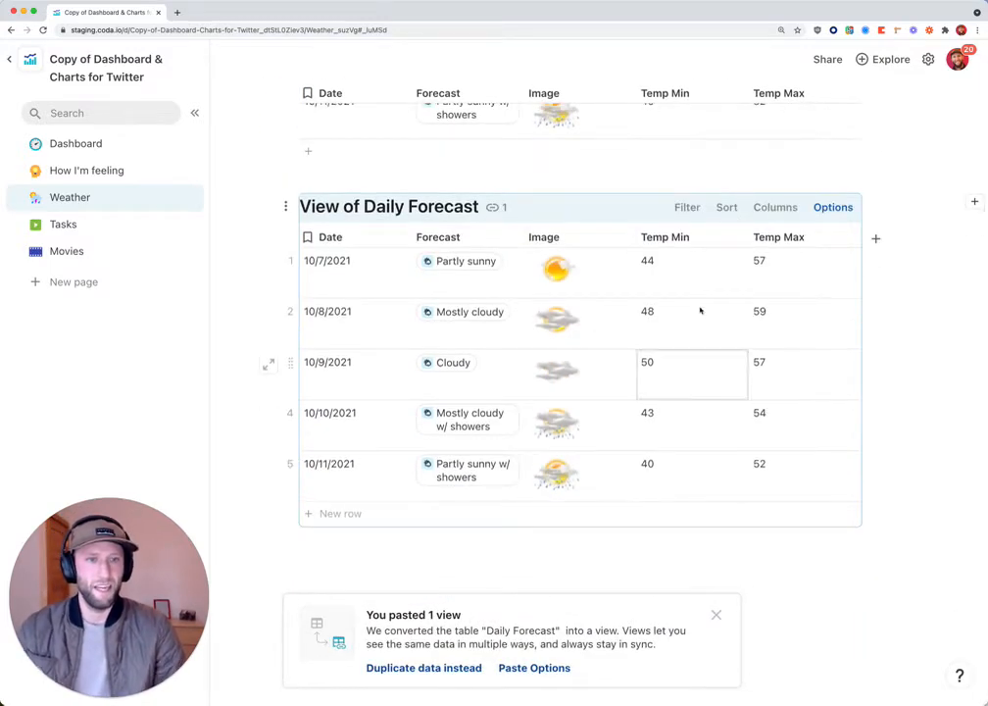
{"action": "left_click", "coordinate": [832, 208]}
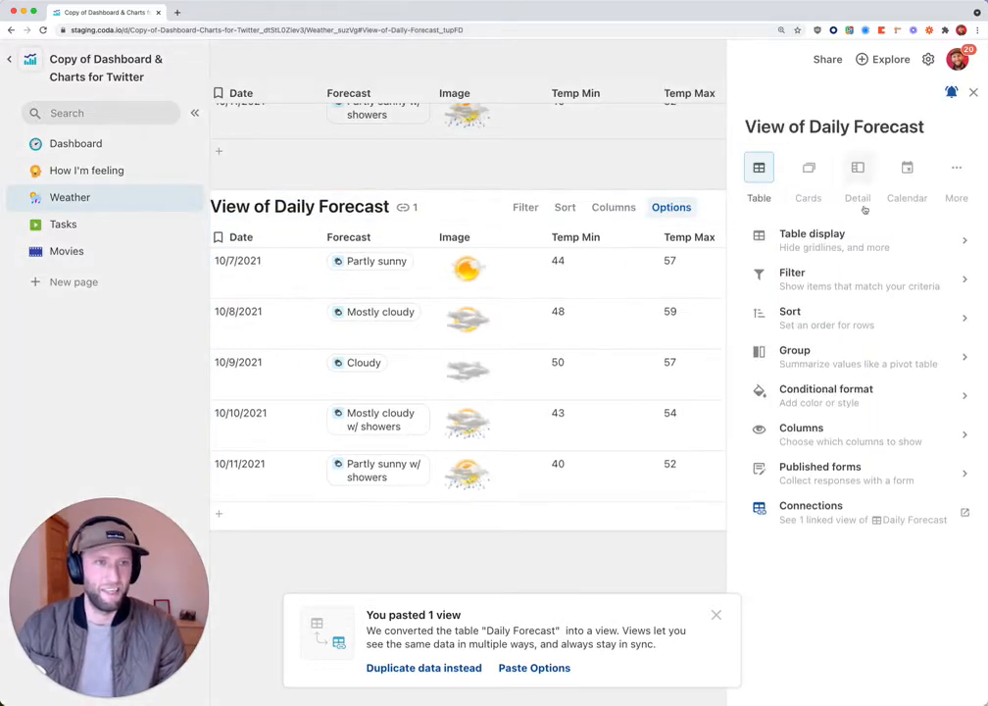
{"action": "left_click", "coordinate": [958, 168]}
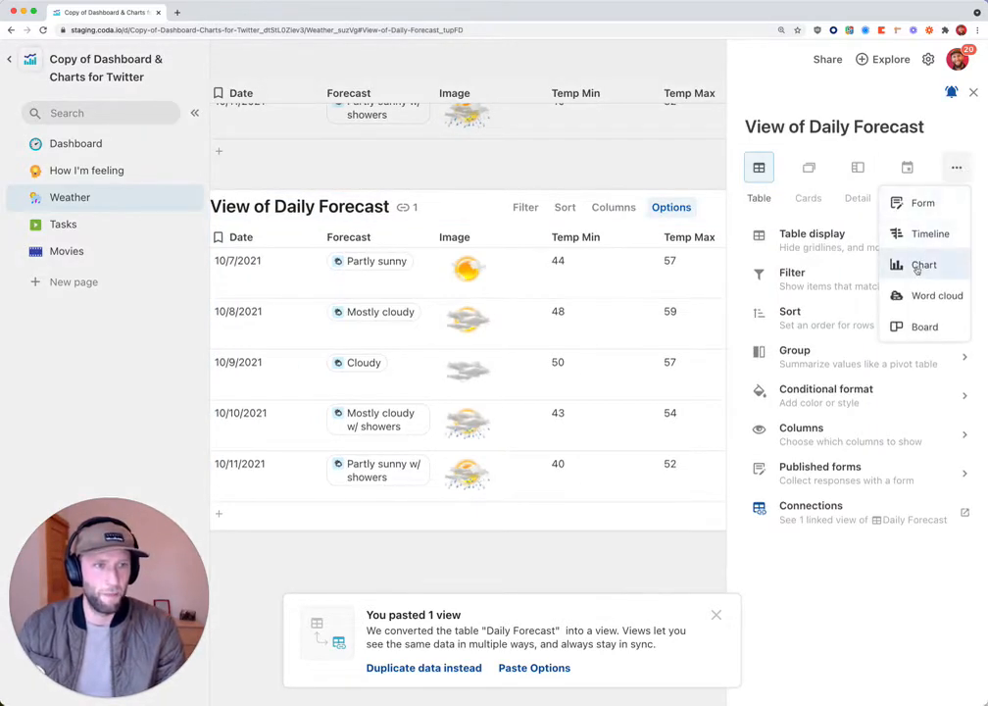
{"action": "left_click", "coordinate": [915, 262]}
{"action": "left_click", "coordinate": [863, 240]}
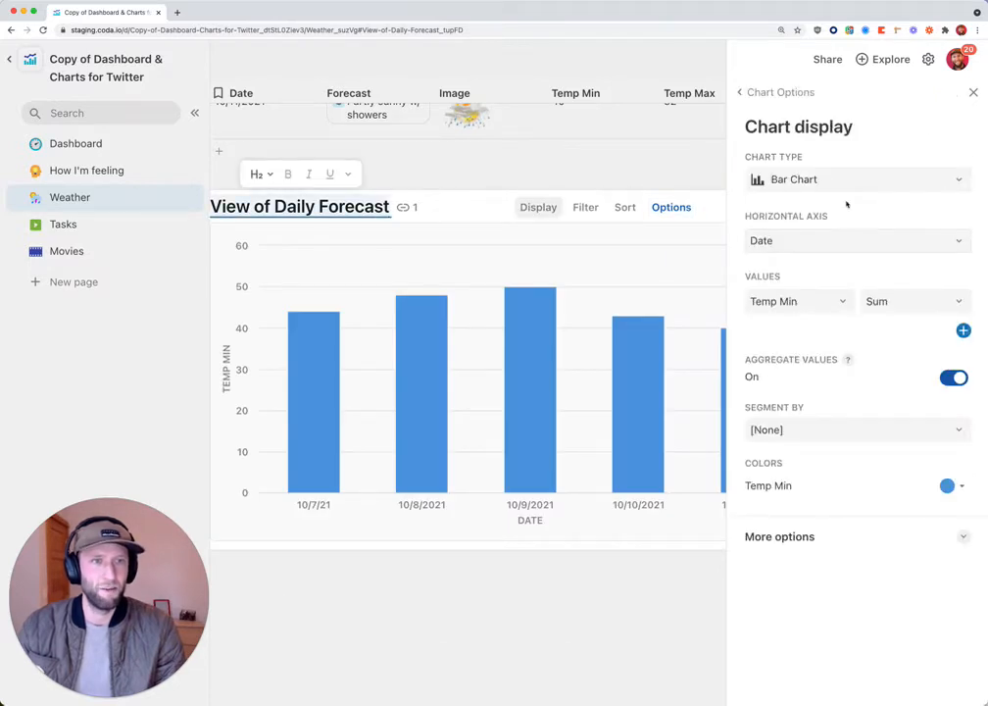
{"action": "left_click", "coordinate": [778, 180]}
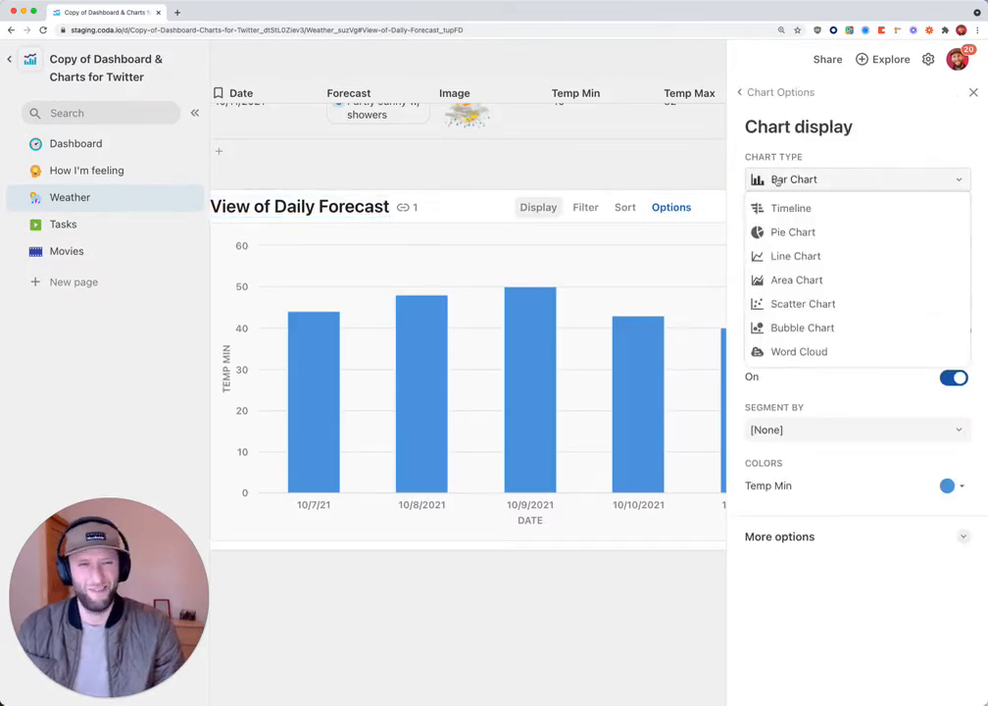
{"action": "left_click", "coordinate": [791, 255]}
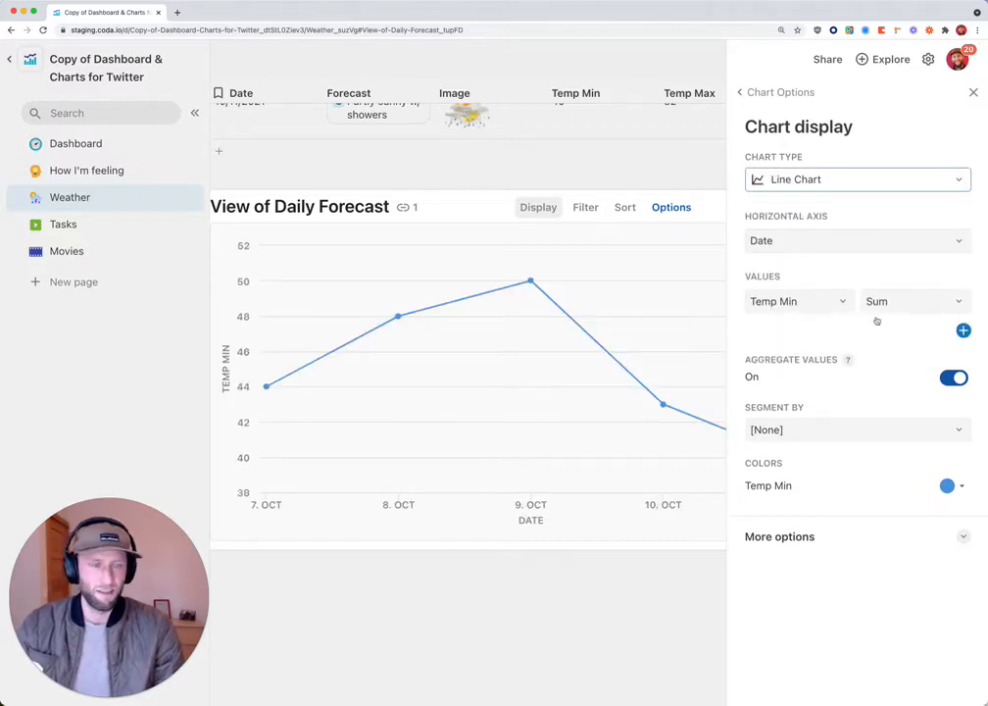
Step: Add Temp Max as a second value in the forecast line chart and order it above Temp Min
{"action": "left_click", "coordinate": [964, 331]}
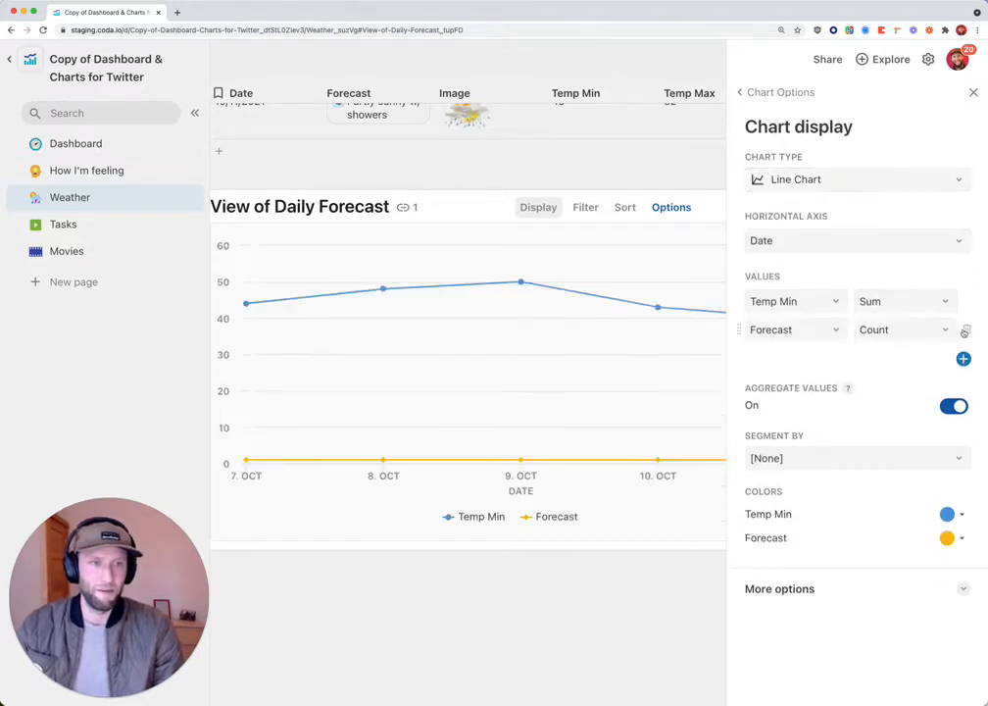
{"action": "left_click", "coordinate": [754, 331]}
{"action": "left_click", "coordinate": [781, 381]}
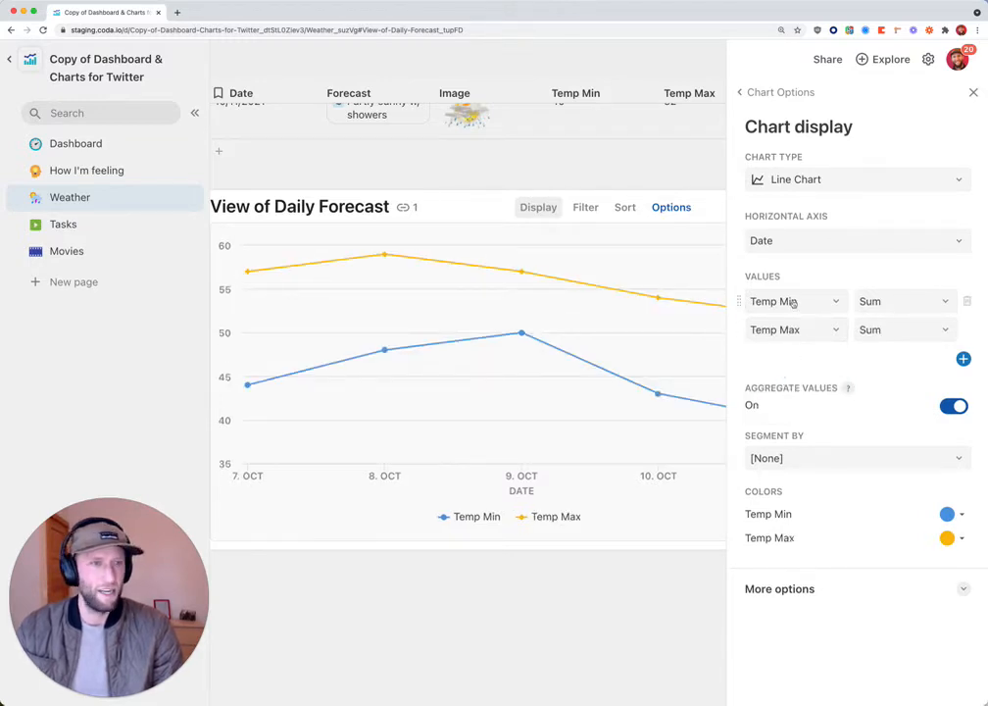
{"action": "left_click_drag", "start_coordinate": [739, 330], "coordinate": [752, 291]}
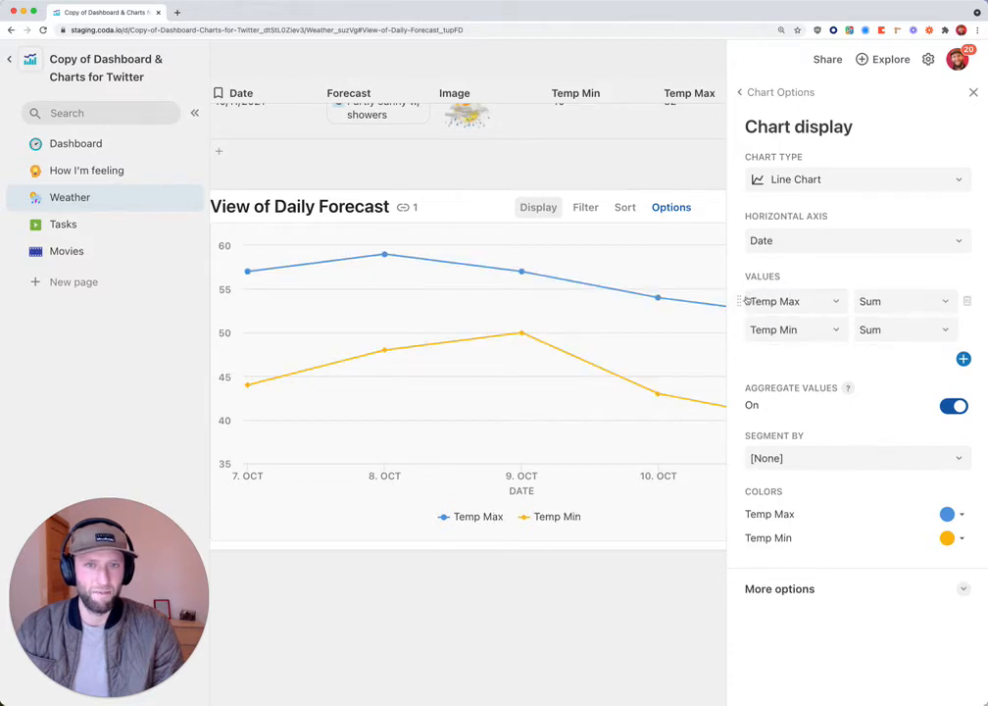
Step: Color the Temp Max line yellow and the Temp Min line dark gray, and close the chart display settings
{"action": "left_click", "coordinate": [810, 302]}
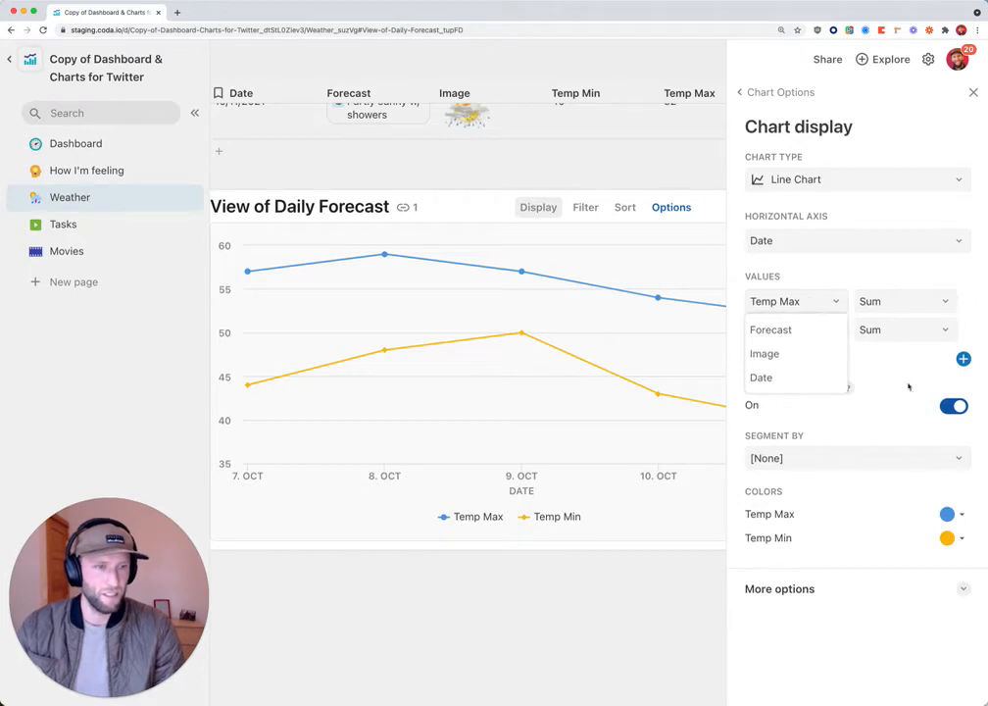
{"action": "left_click", "coordinate": [958, 514]}
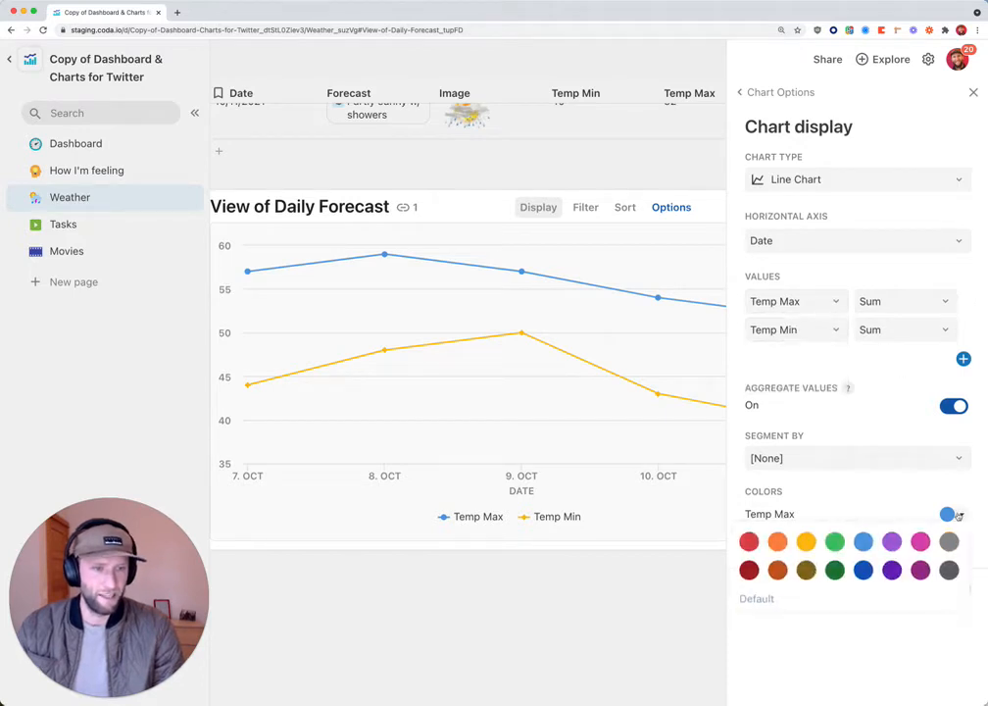
{"action": "left_click", "coordinate": [807, 542]}
{"action": "left_click", "coordinate": [962, 540]}
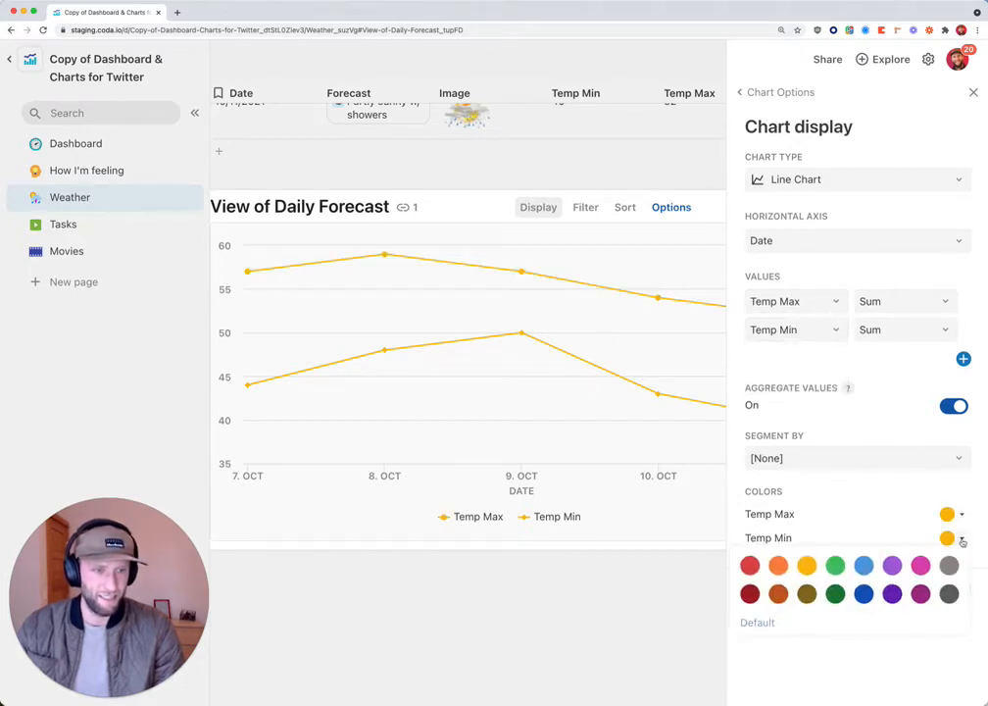
{"action": "left_click", "coordinate": [949, 594]}
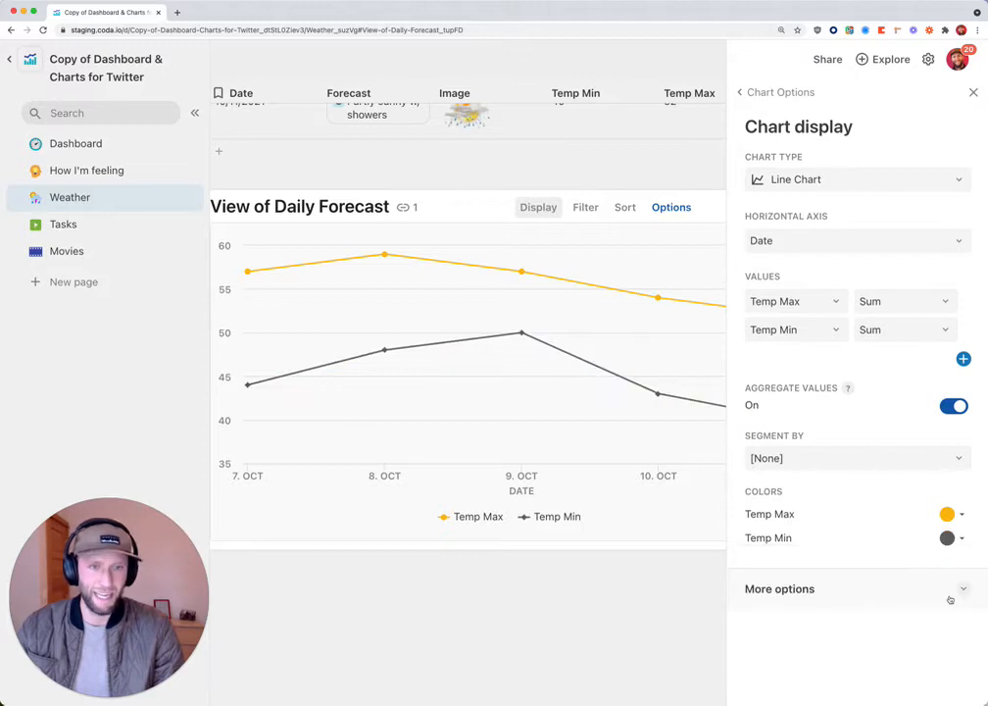
{"action": "left_click", "coordinate": [937, 585]}
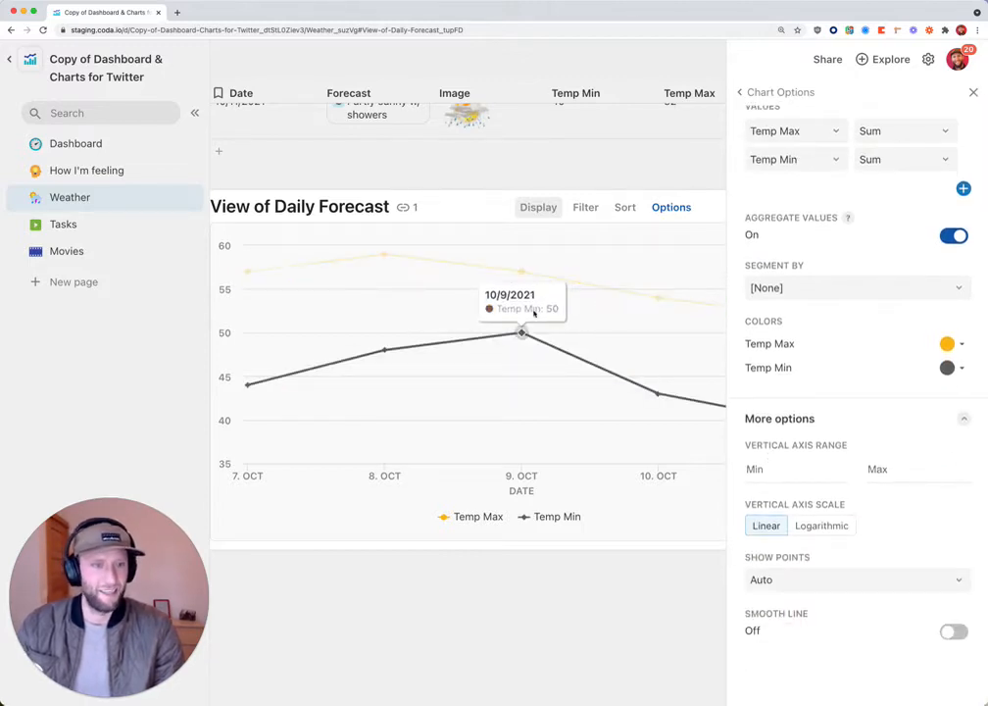
{"action": "left_click", "coordinate": [973, 93]}
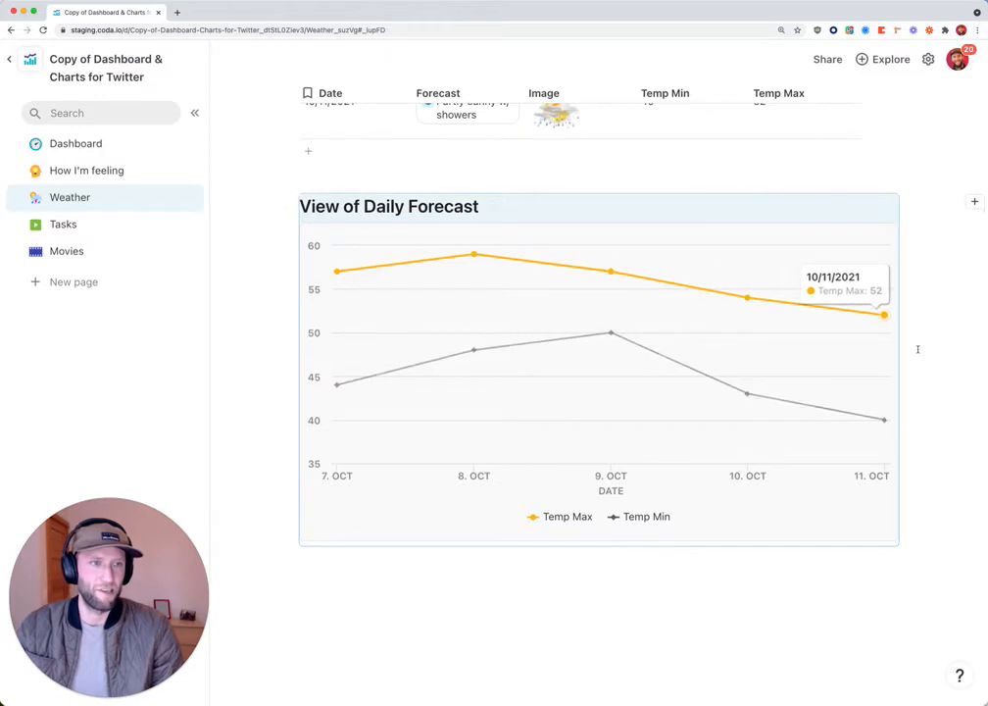
Step: Set the Location on the Weather page to Atlanta
{"action": "scroll", "coordinate": [916, 347], "scroll_direction": "up", "scroll_amount": 8}
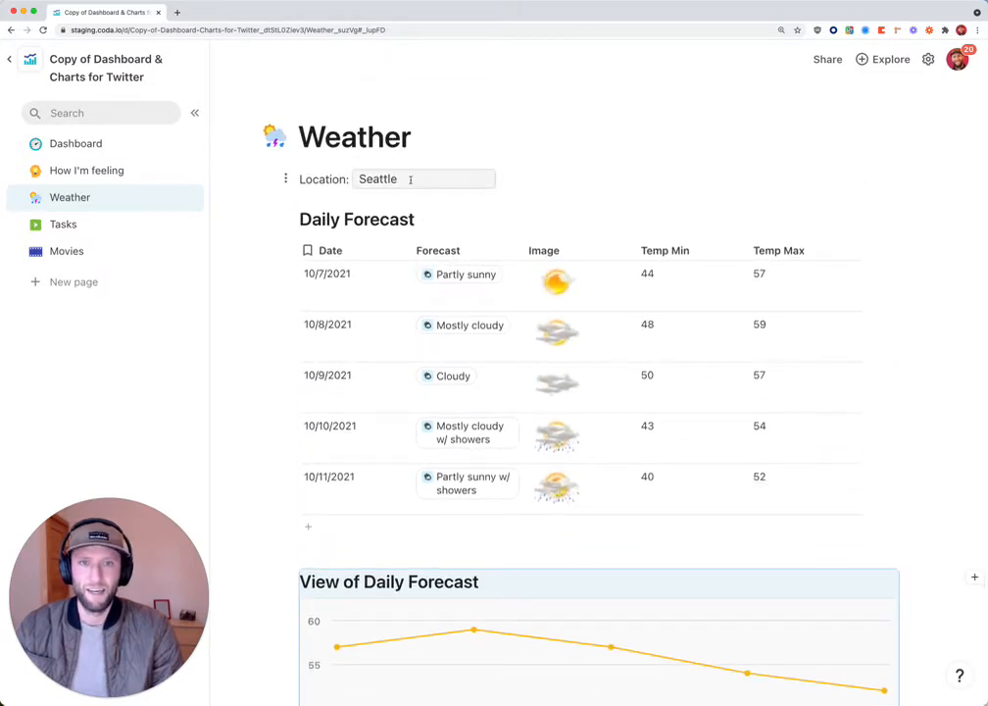
{"action": "left_click", "coordinate": [359, 179]}
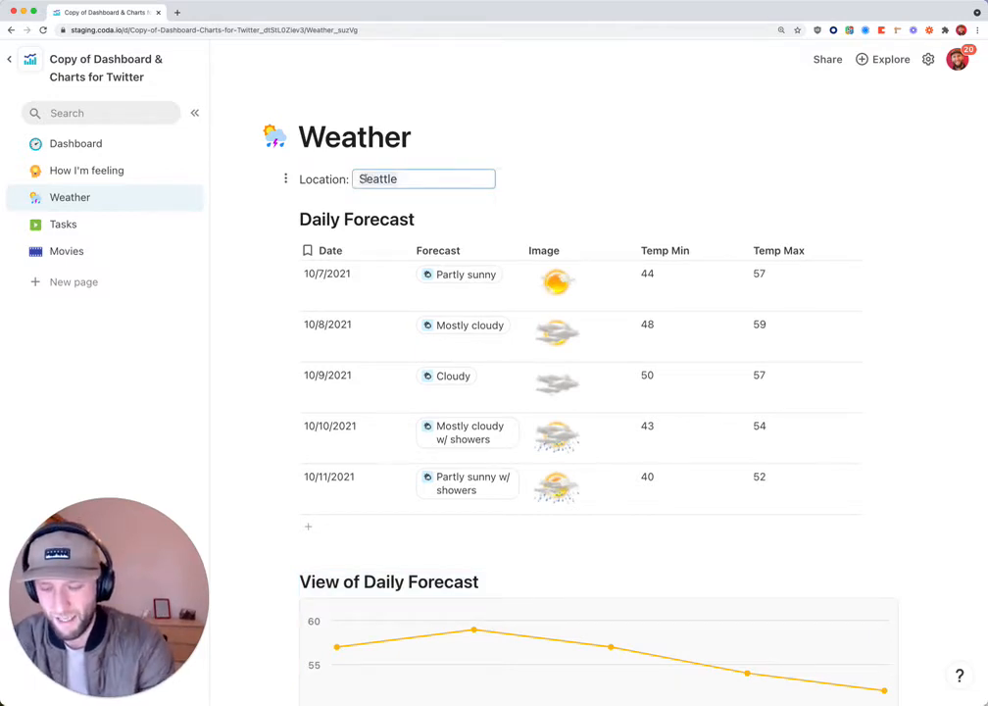
{"action": "key", "text": "super+a"}
{"action": "type", "text": "Atlanta"}
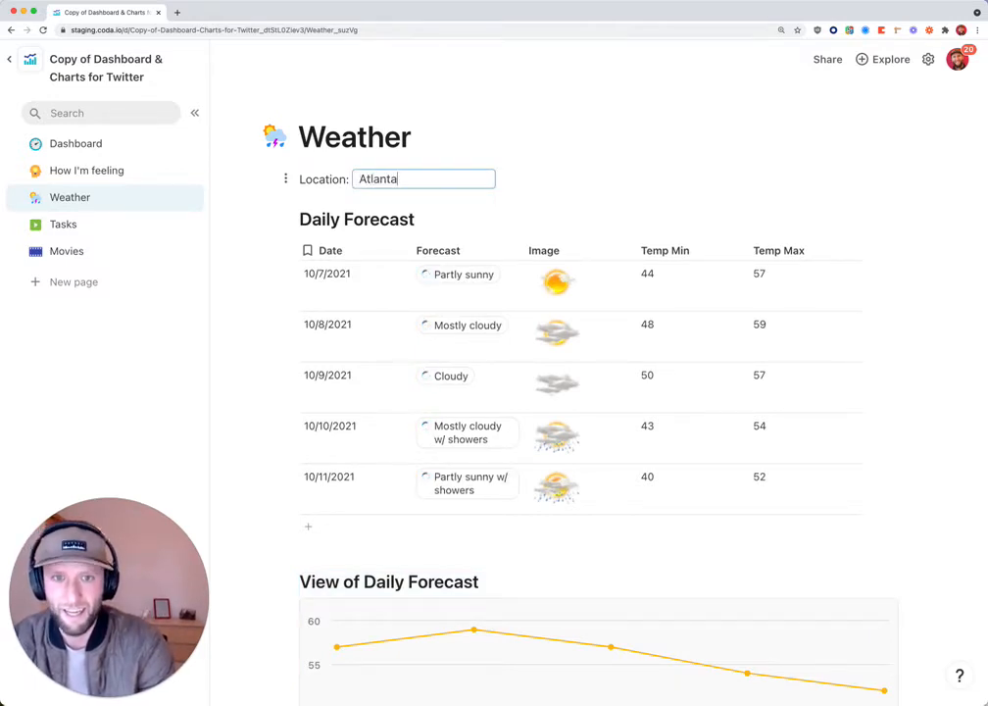
{"action": "left_click", "coordinate": [359, 295]}
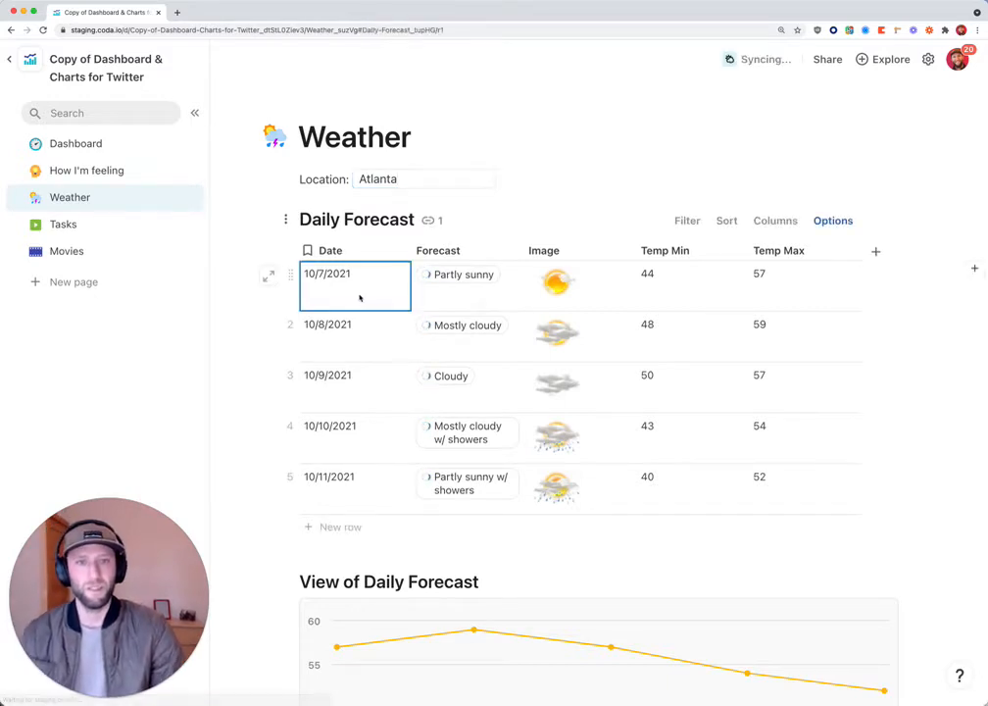
Step: Inspect the Location reference in the Forecast column's DailyForecast formula and view the forecast chart for the new location
{"action": "left_click", "coordinate": [499, 300]}
{"action": "key", "text": "equal"}
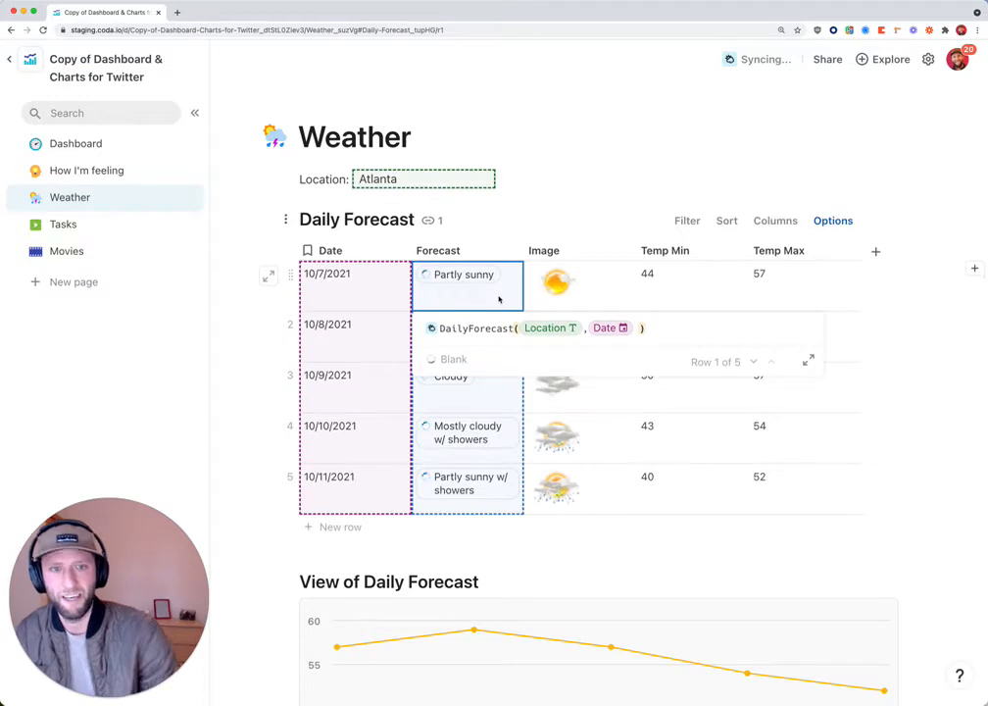
{"action": "left_click", "coordinate": [543, 331]}
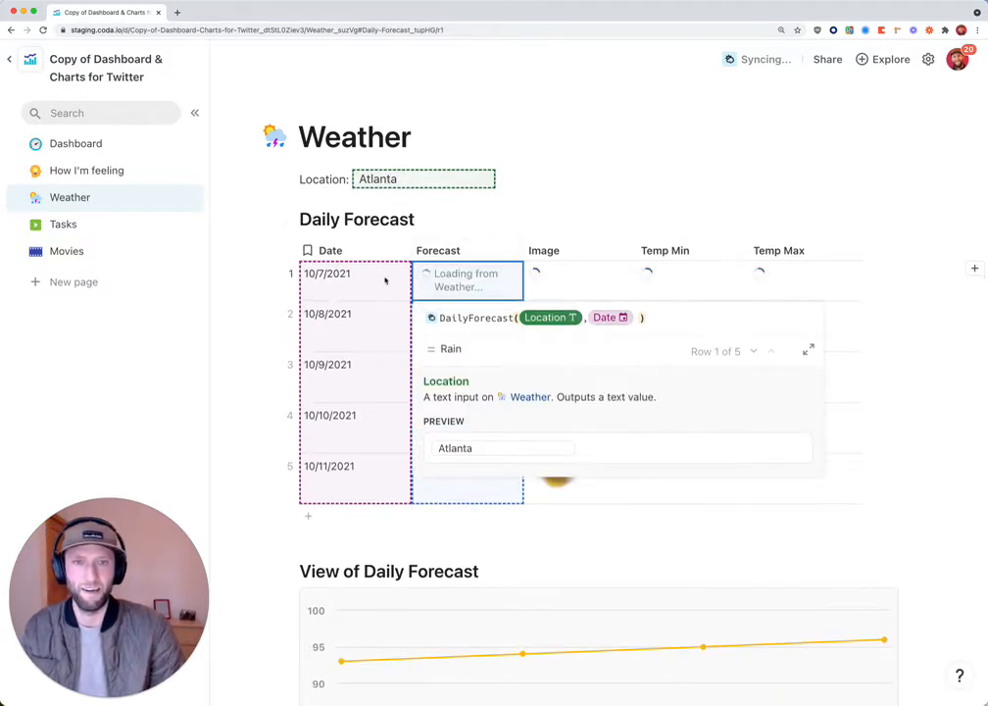
{"action": "left_click", "coordinate": [591, 287]}
{"action": "scroll", "coordinate": [590, 286], "scroll_direction": "down", "scroll_amount": 5}
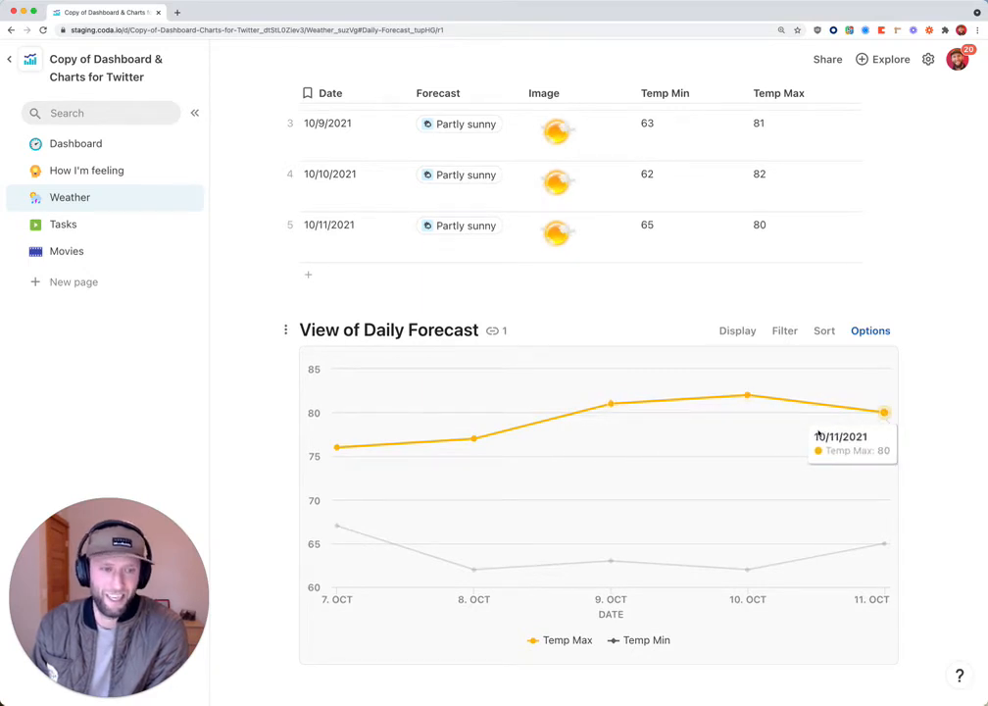
Step: Go to the Tasks page and review the first task's Effort options, Completed Date and Effort Number
{"action": "left_click", "coordinate": [85, 229]}
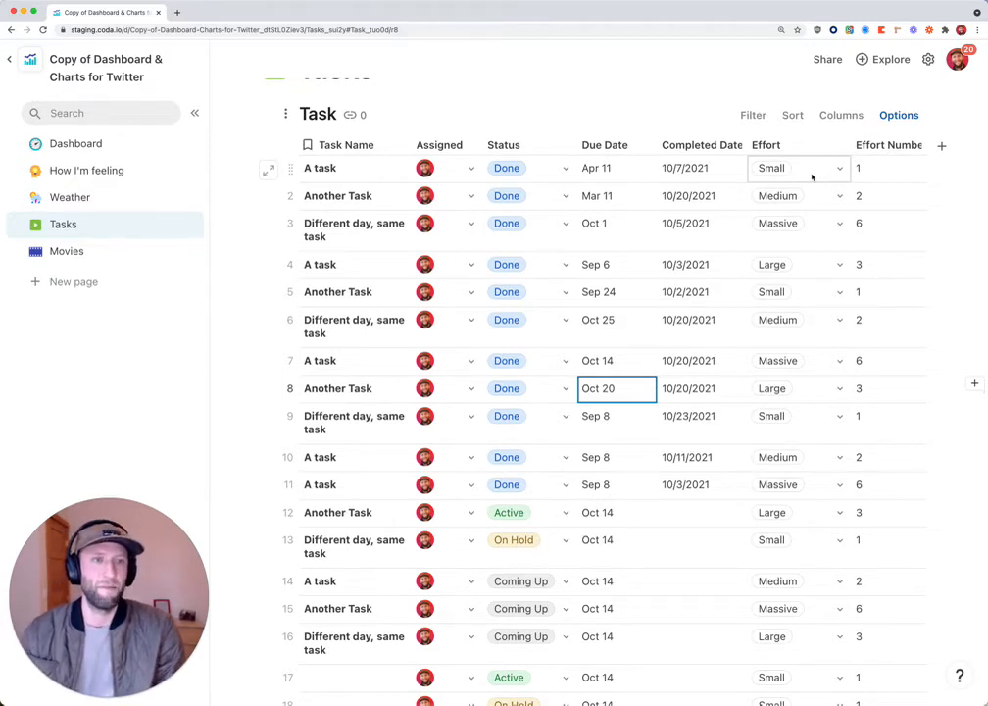
{"action": "left_click", "coordinate": [817, 170]}
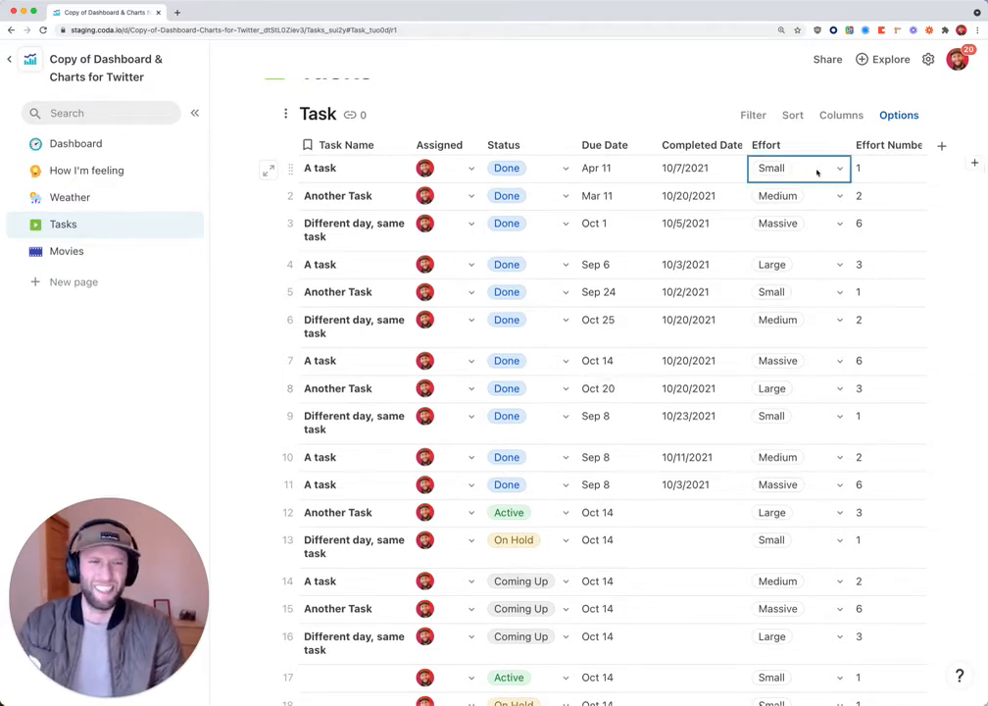
{"action": "left_click", "coordinate": [816, 169]}
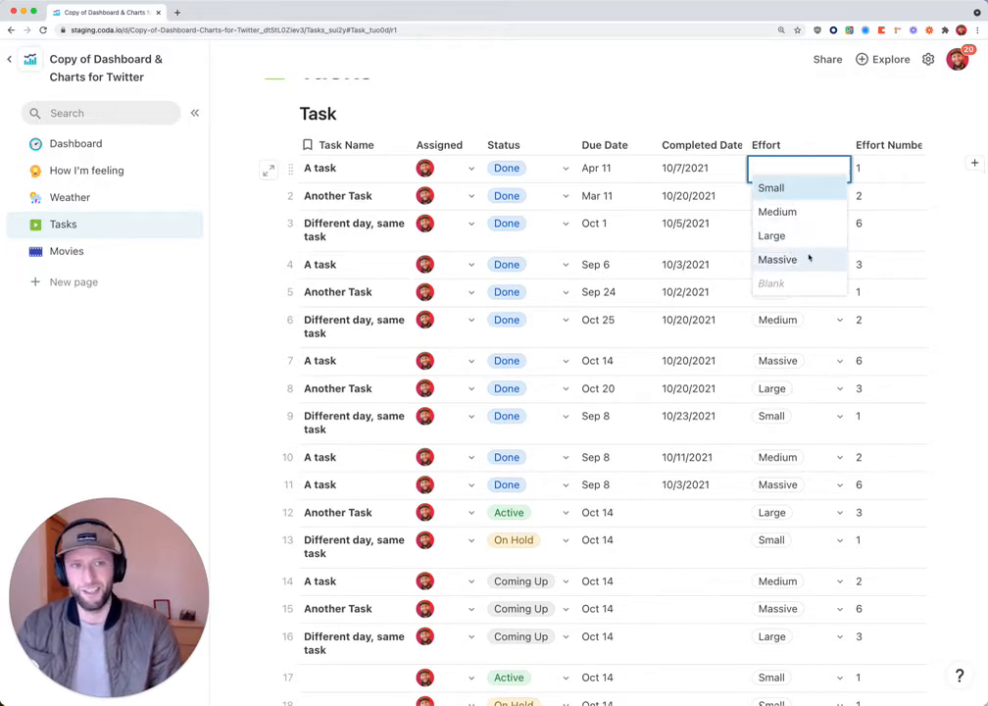
{"action": "left_click", "coordinate": [735, 168]}
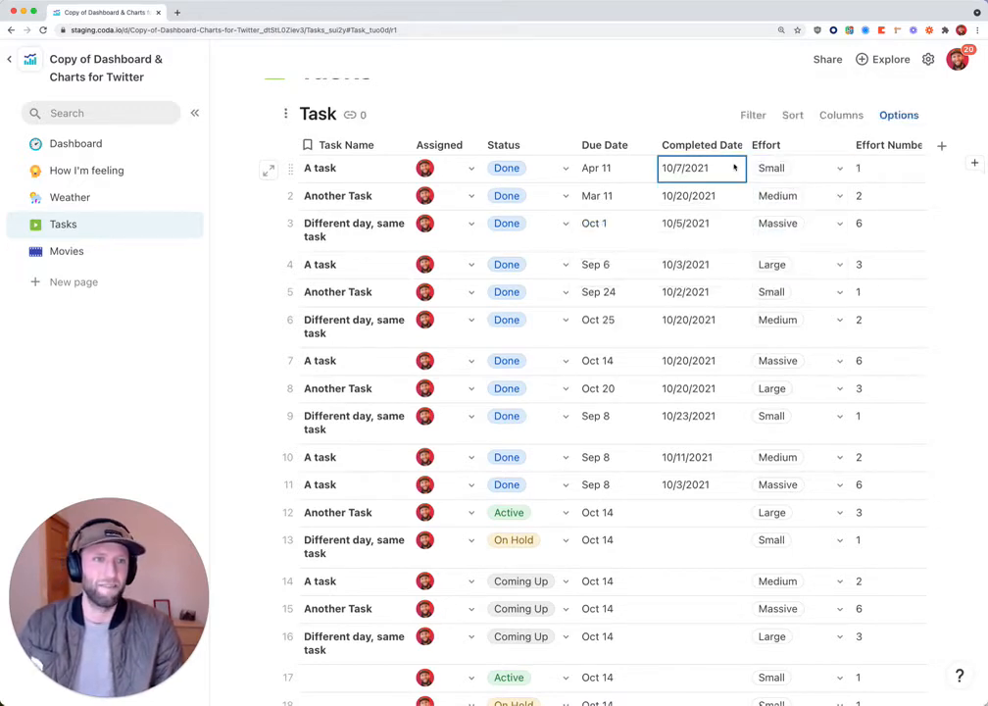
{"action": "left_click", "coordinate": [909, 169]}
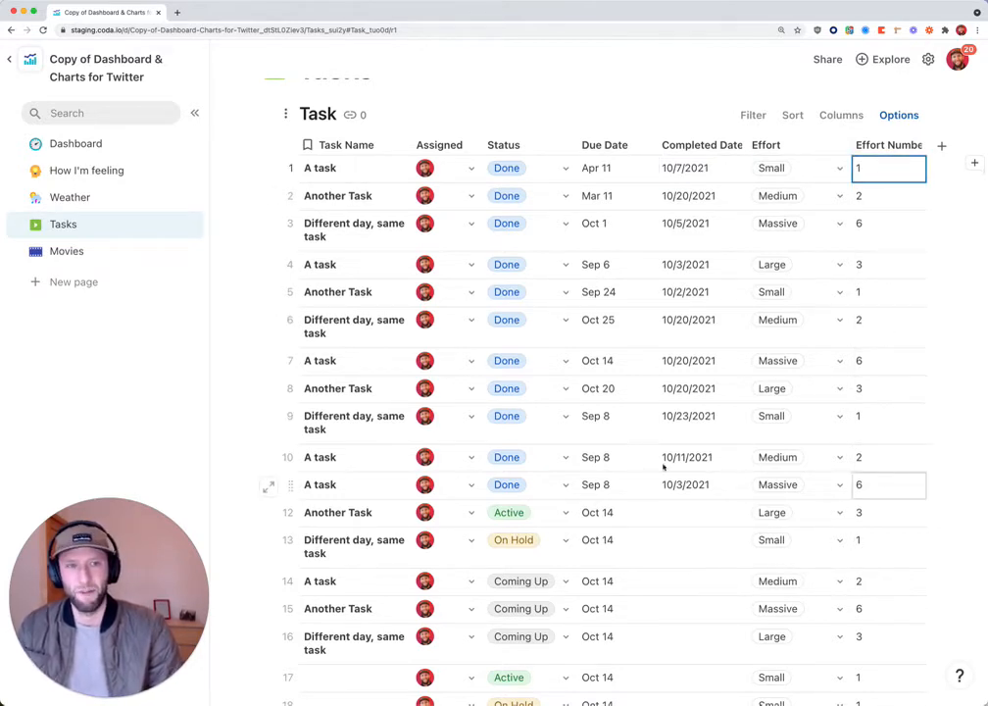
Step: Narrow the Effort column in the Effort table below the Task table
{"action": "scroll", "coordinate": [338, 465], "scroll_direction": "down", "scroll_amount": 5}
{"action": "scroll", "coordinate": [338, 468], "scroll_direction": "down", "scroll_amount": 3}
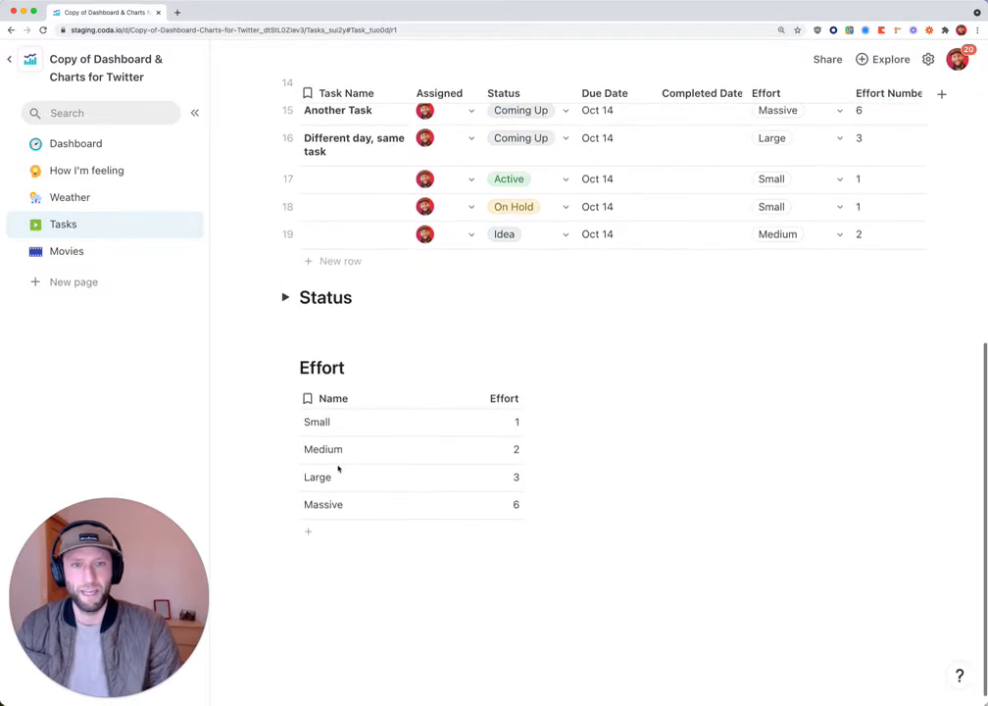
{"action": "left_click", "coordinate": [411, 396]}
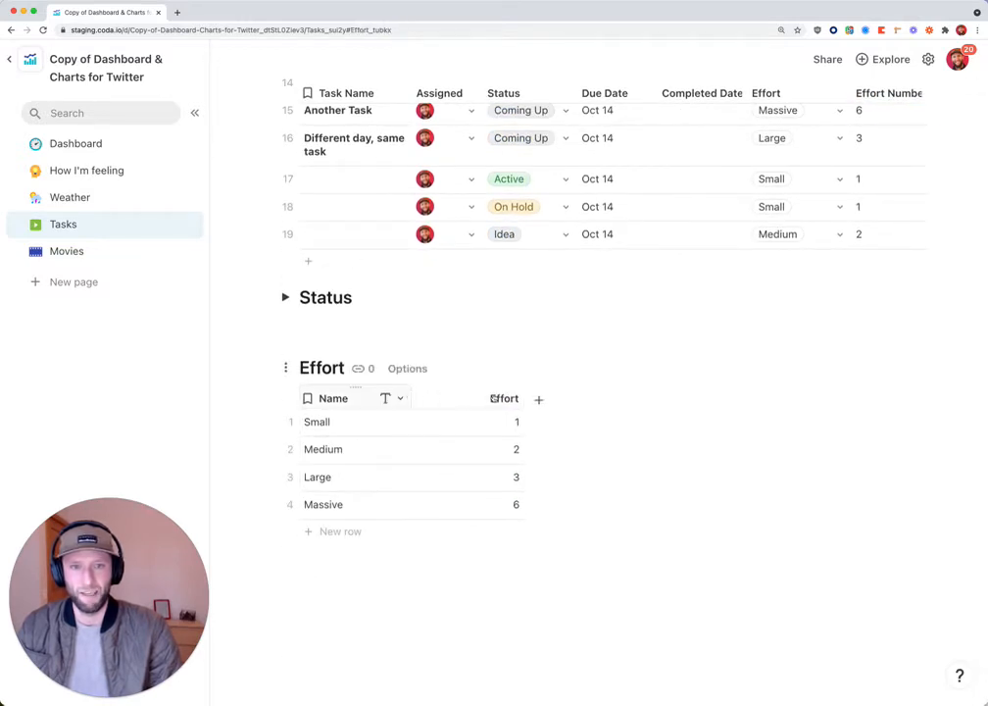
{"action": "left_click_drag", "start_coordinate": [523, 396], "coordinate": [496, 396]}
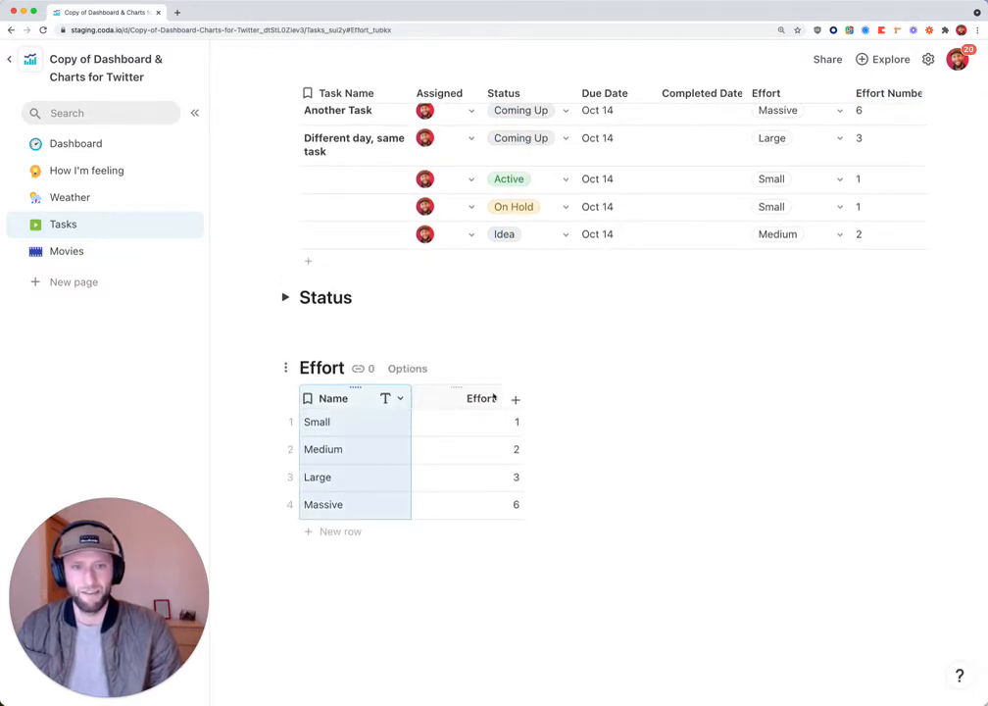
Step: In the Effort table, set the Massive effort to 10 and the Large effort to 5
{"action": "left_click", "coordinate": [462, 505]}
{"action": "type", "text": "10"}
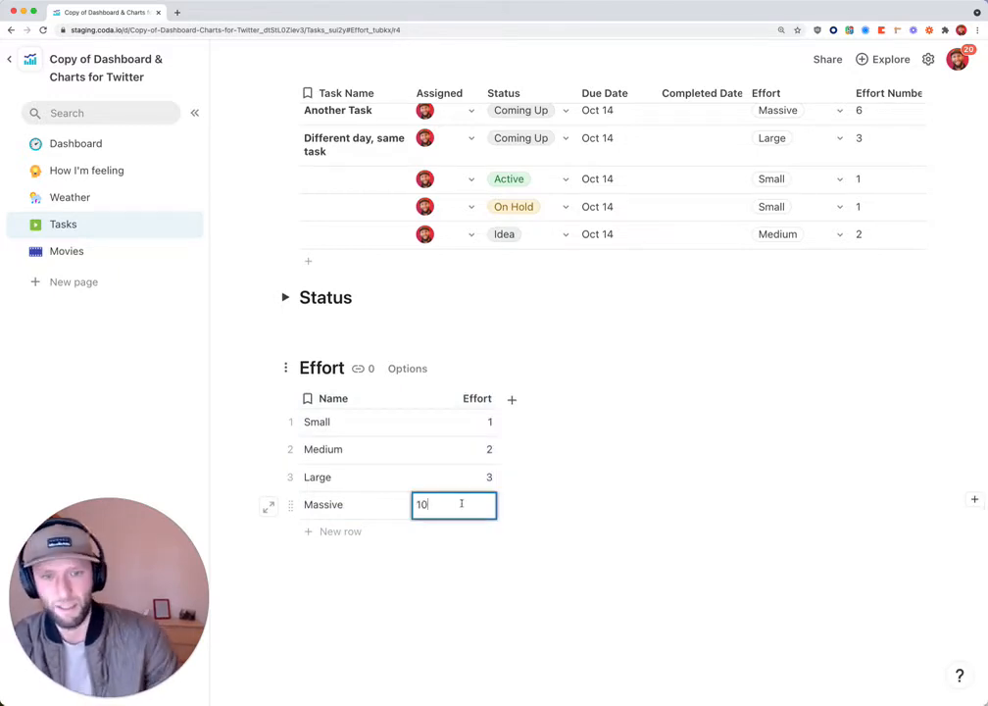
{"action": "left_click", "coordinate": [443, 476]}
{"action": "type", "text": "5"}
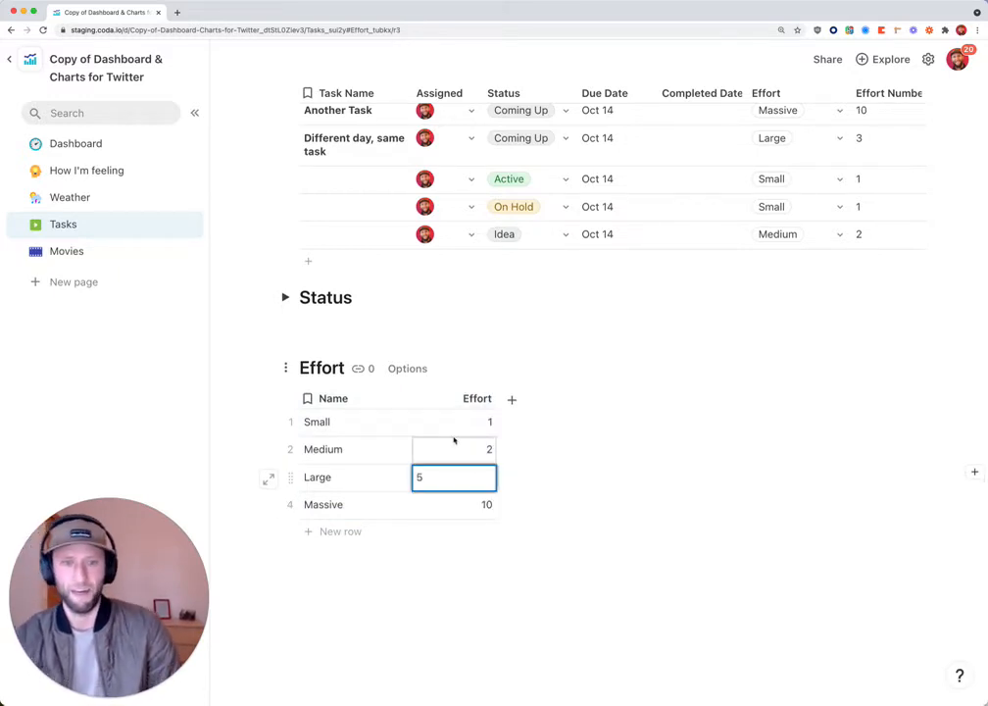
{"action": "left_click", "coordinate": [457, 449]}
Step: Inspect both Effort references in the Effort Number column's formula in the Task table and close the formula
{"action": "scroll", "coordinate": [883, 233], "scroll_direction": "up", "scroll_amount": 1}
{"action": "scroll", "coordinate": [882, 234], "scroll_direction": "up", "scroll_amount": 5}
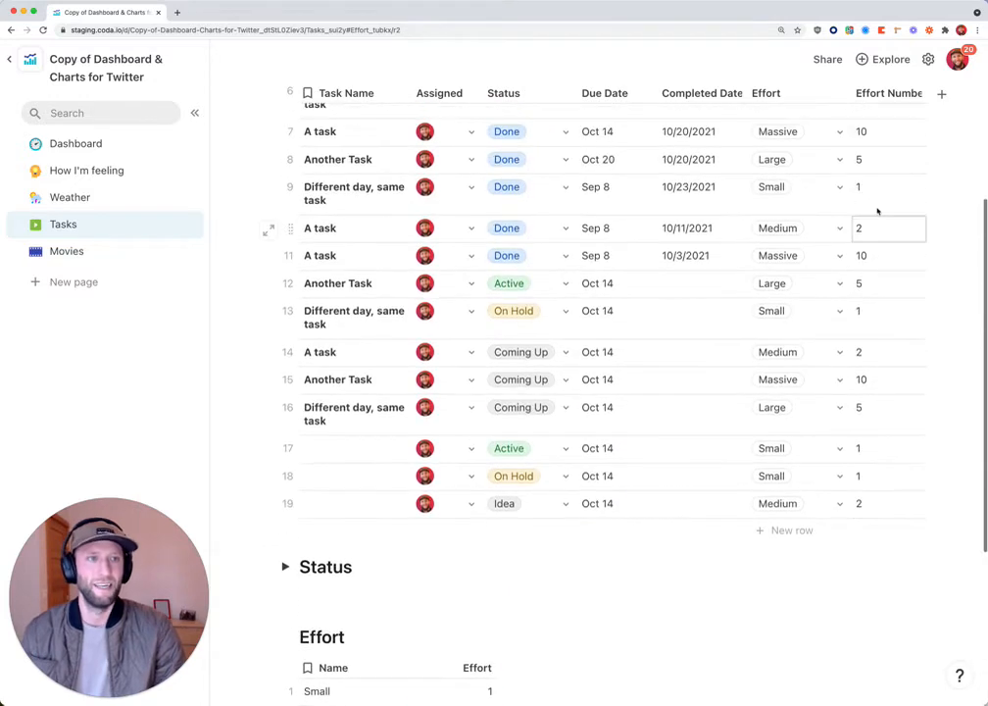
{"action": "left_click", "coordinate": [880, 192]}
{"action": "left_click", "coordinate": [881, 193]}
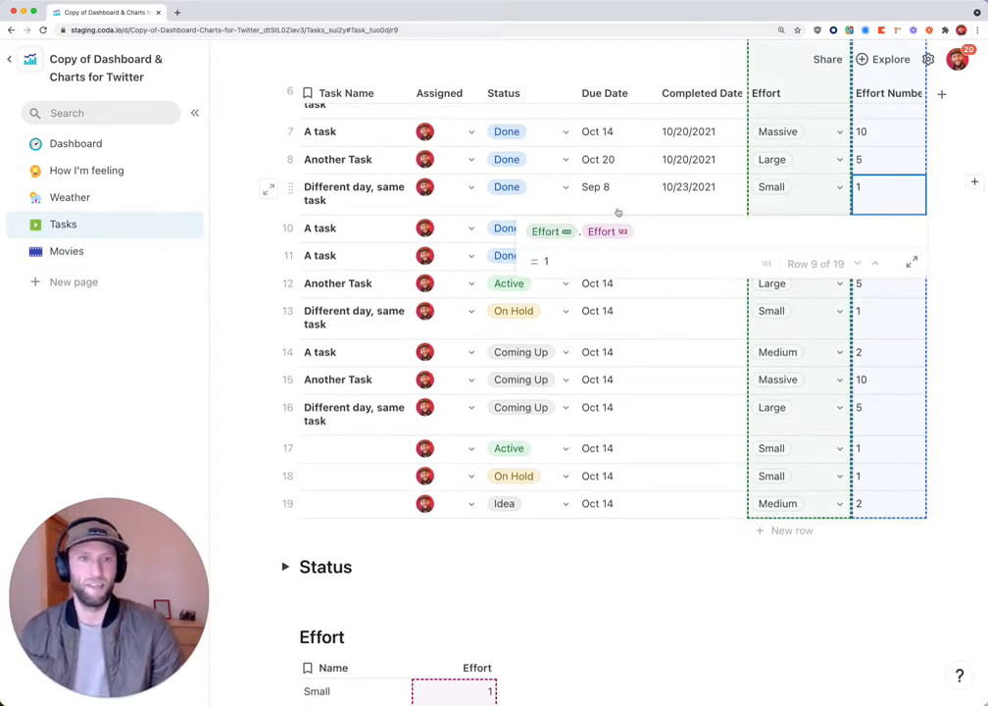
{"action": "left_click", "coordinate": [539, 232]}
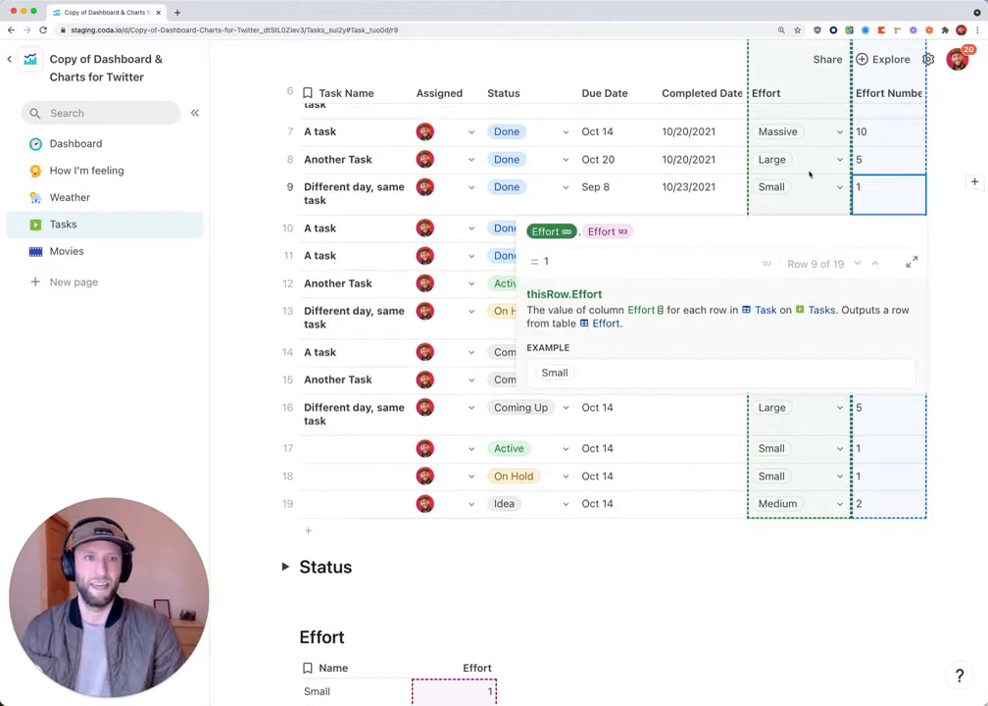
{"action": "left_click", "coordinate": [609, 233]}
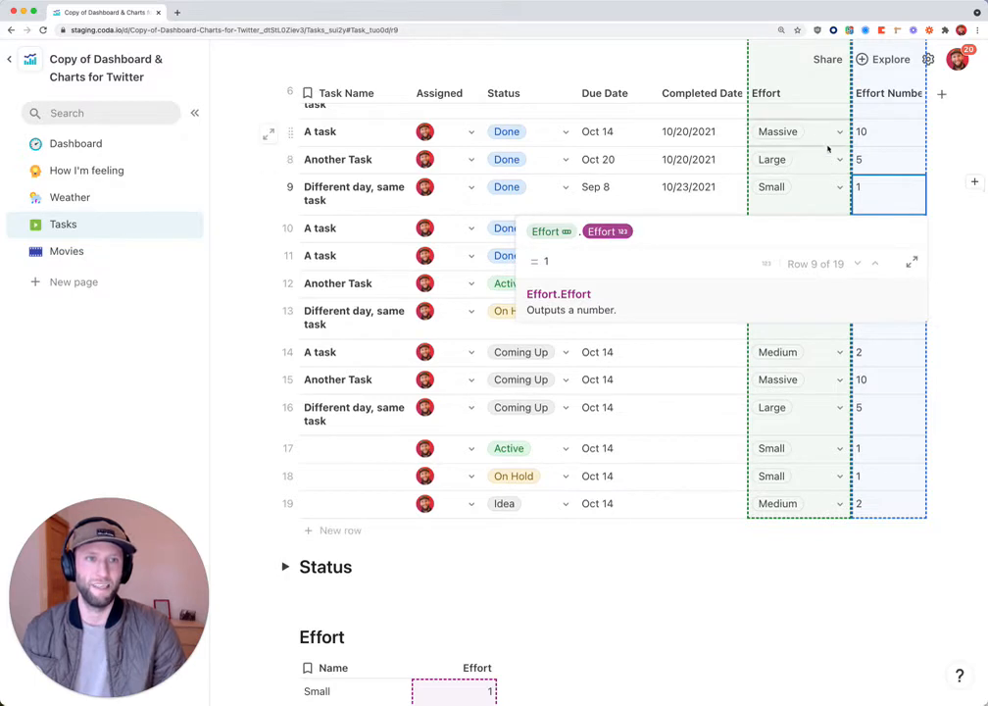
{"action": "left_click", "coordinate": [872, 161]}
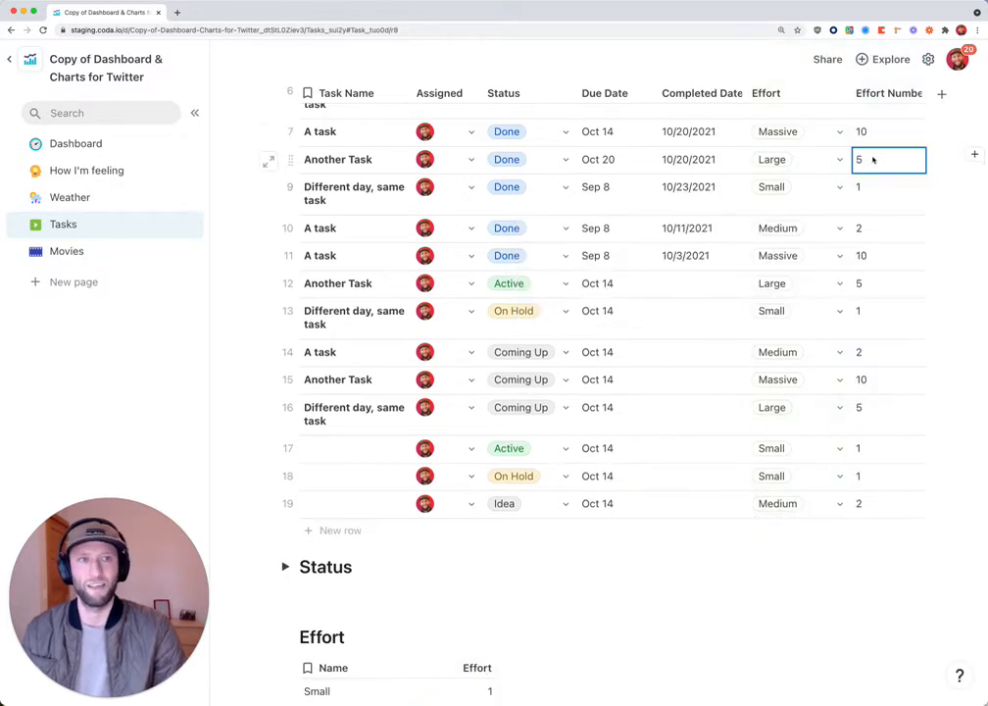
Step: Set the Effort of the task in row 6 to Large
{"action": "scroll", "coordinate": [815, 191], "scroll_direction": "up", "scroll_amount": 2}
{"action": "left_click", "coordinate": [818, 201]}
{"action": "left_click", "coordinate": [816, 216]}
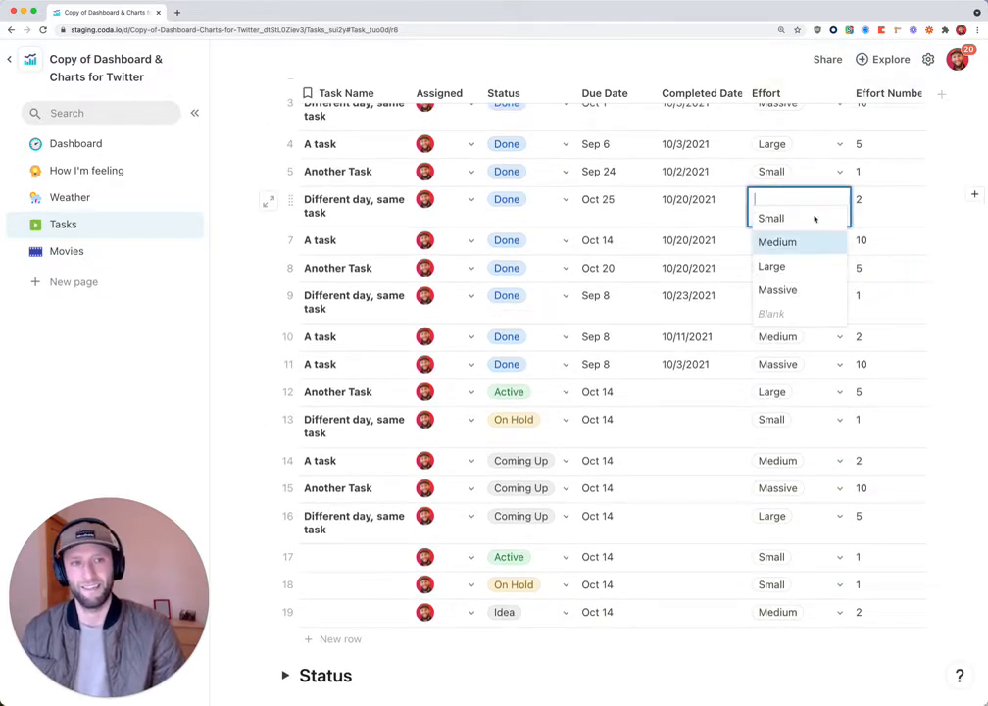
{"action": "left_click", "coordinate": [772, 266]}
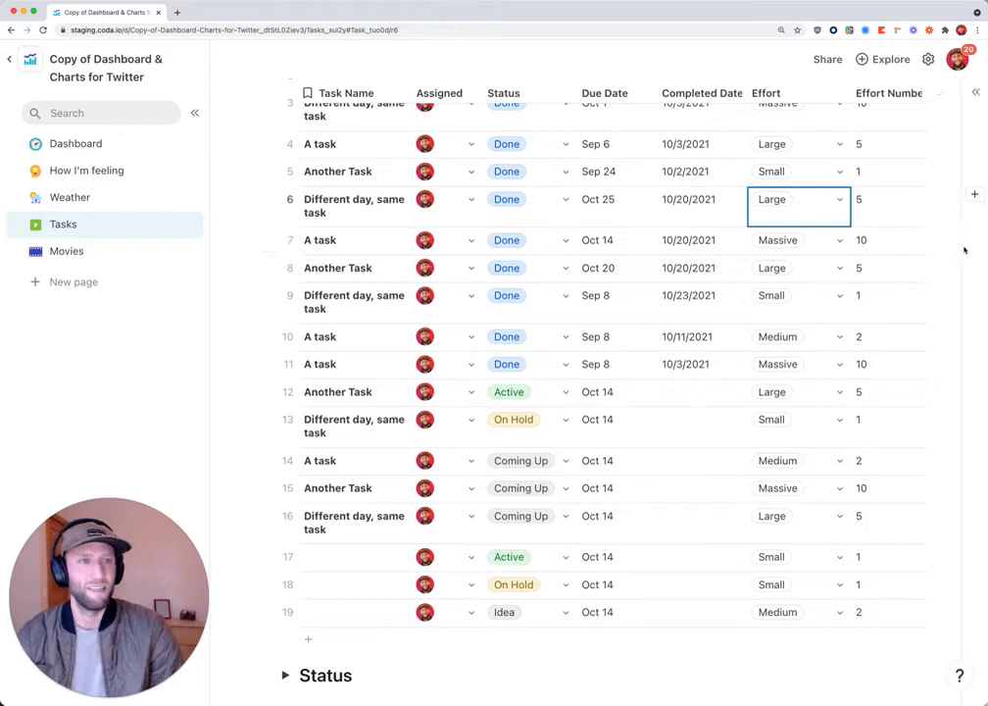
Step: Collapse the Effort table on the Tasks page
{"action": "scroll", "coordinate": [890, 271], "scroll_direction": "down", "scroll_amount": 5}
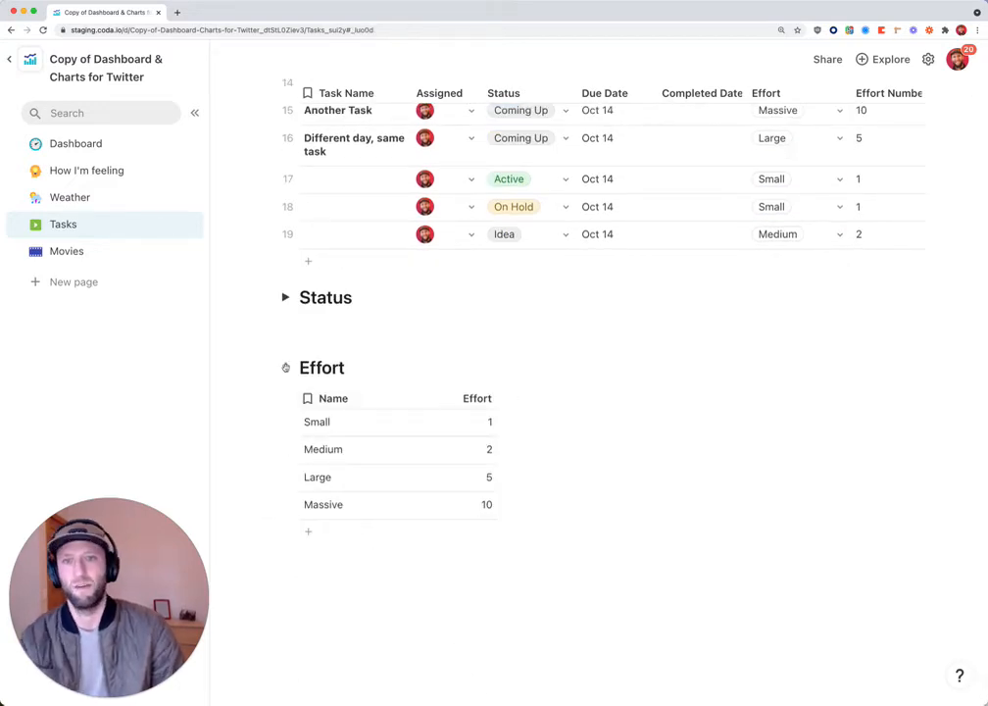
{"action": "left_click", "coordinate": [285, 369]}
{"action": "left_click", "coordinate": [220, 448]}
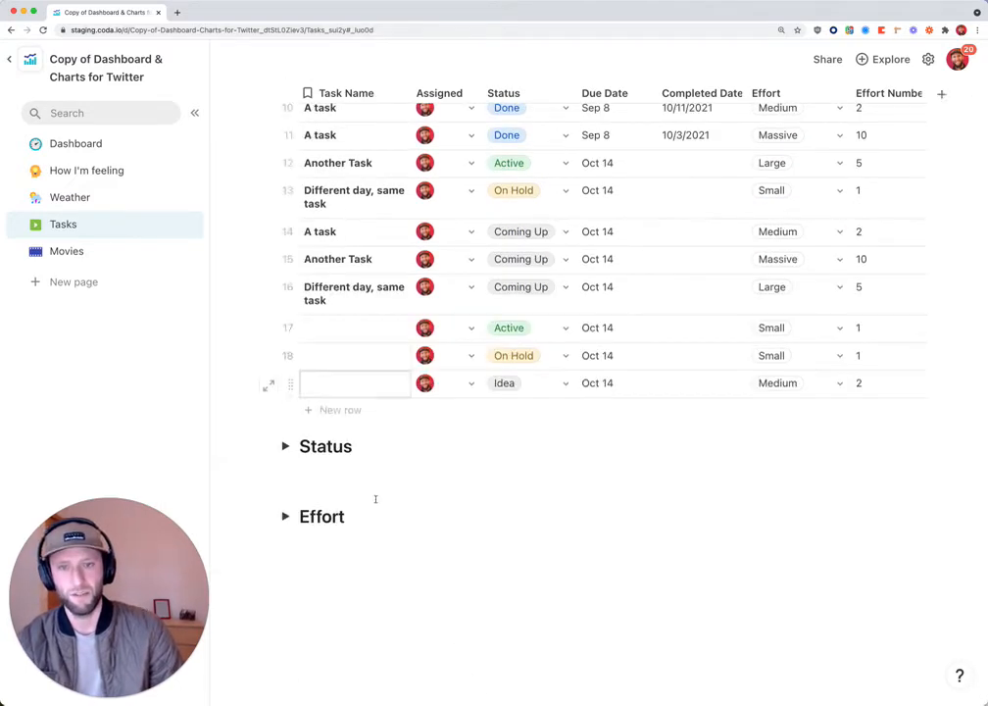
Step: Insert a bar chart below the collapsed Effort table and connect it to the Task table
{"action": "left_click", "coordinate": [446, 588]}
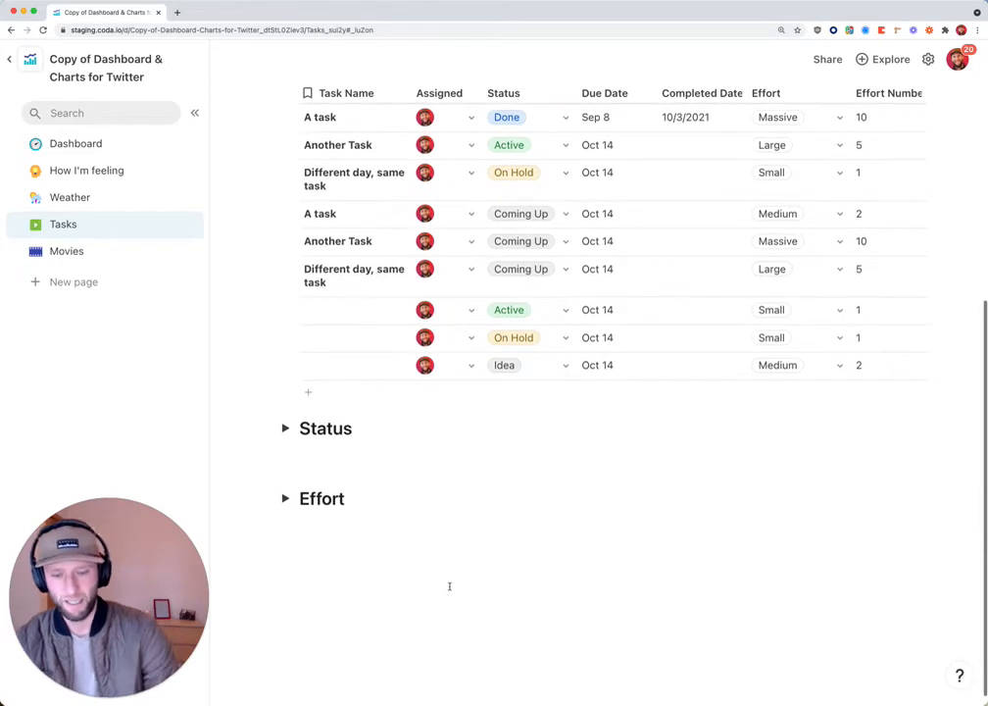
{"action": "type", "text": "/"}
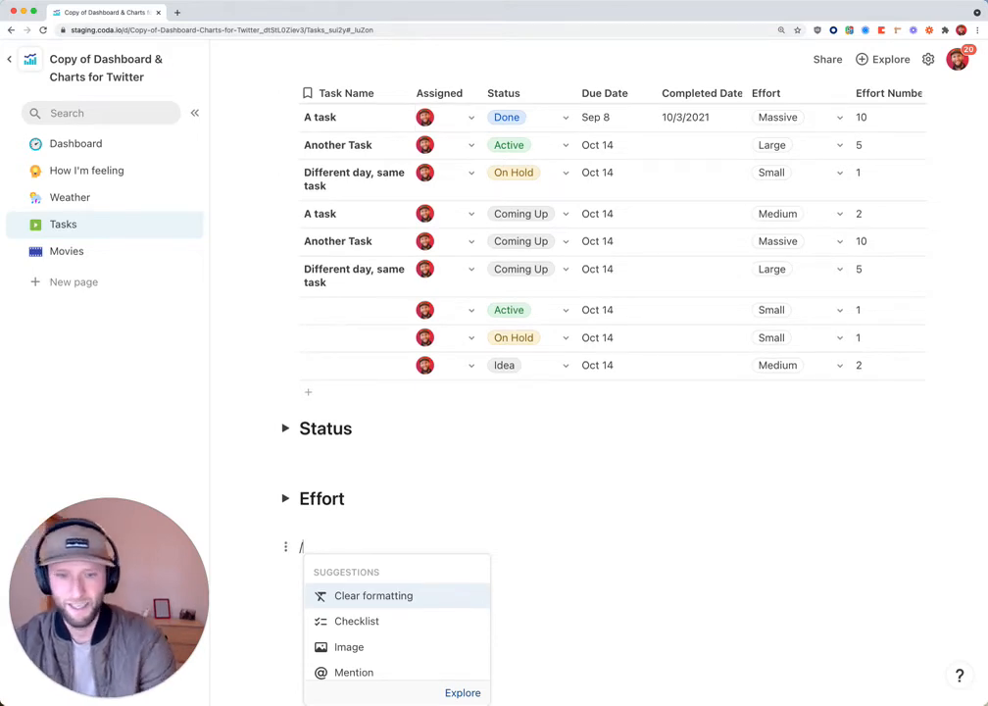
{"action": "type", "text": "bar"}
{"action": "key", "text": "Return"}
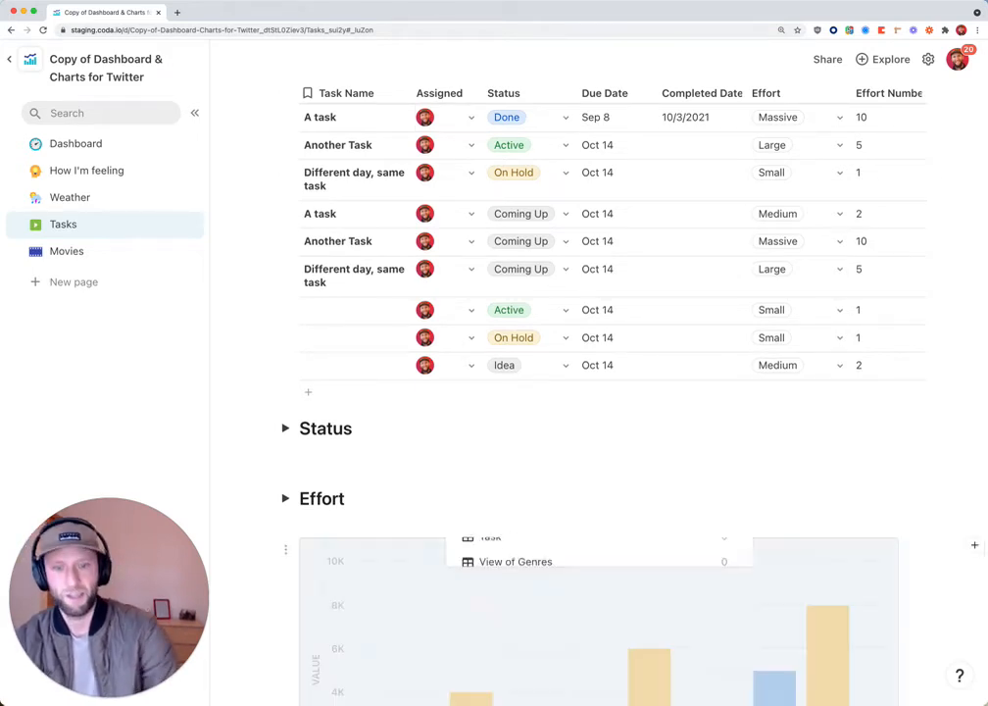
{"action": "scroll", "coordinate": [688, 431], "scroll_direction": "down", "scroll_amount": 3}
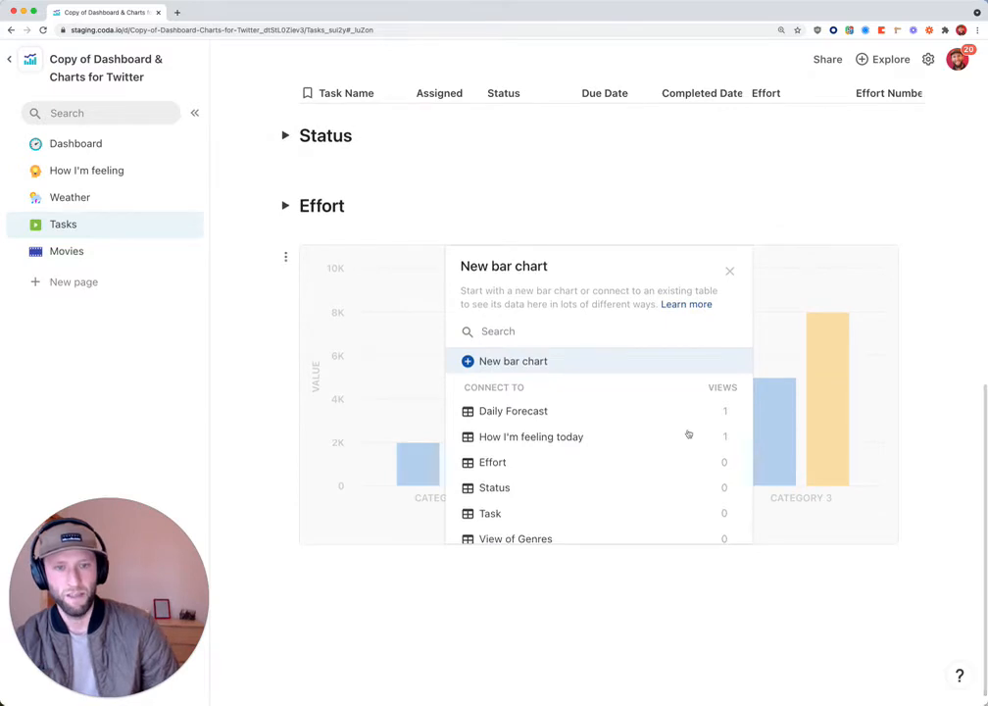
{"action": "left_click", "coordinate": [508, 511]}
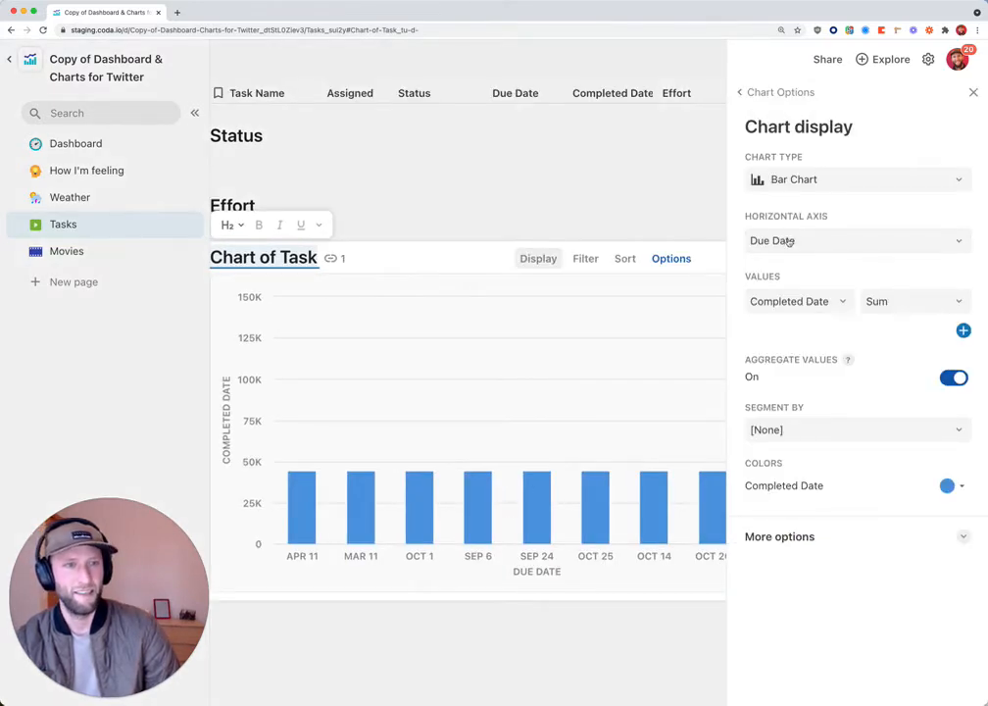
Step: Set the task chart's horizontal axis to Status and its value to Effort Number
{"action": "left_click", "coordinate": [791, 242]}
{"action": "left_click", "coordinate": [776, 323]}
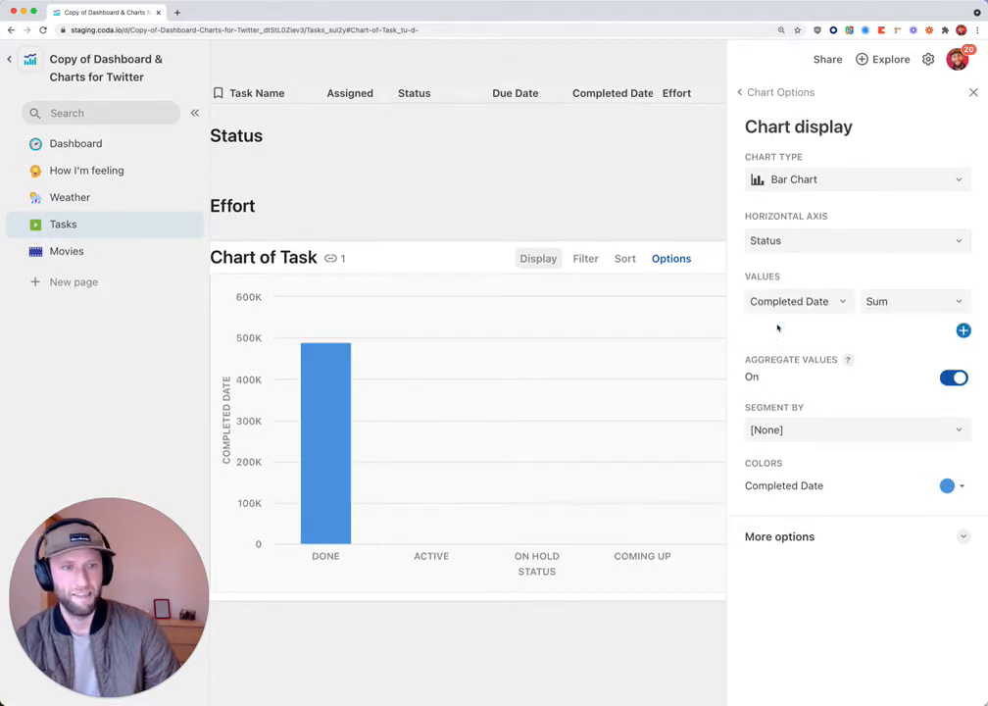
{"action": "left_click", "coordinate": [783, 310]}
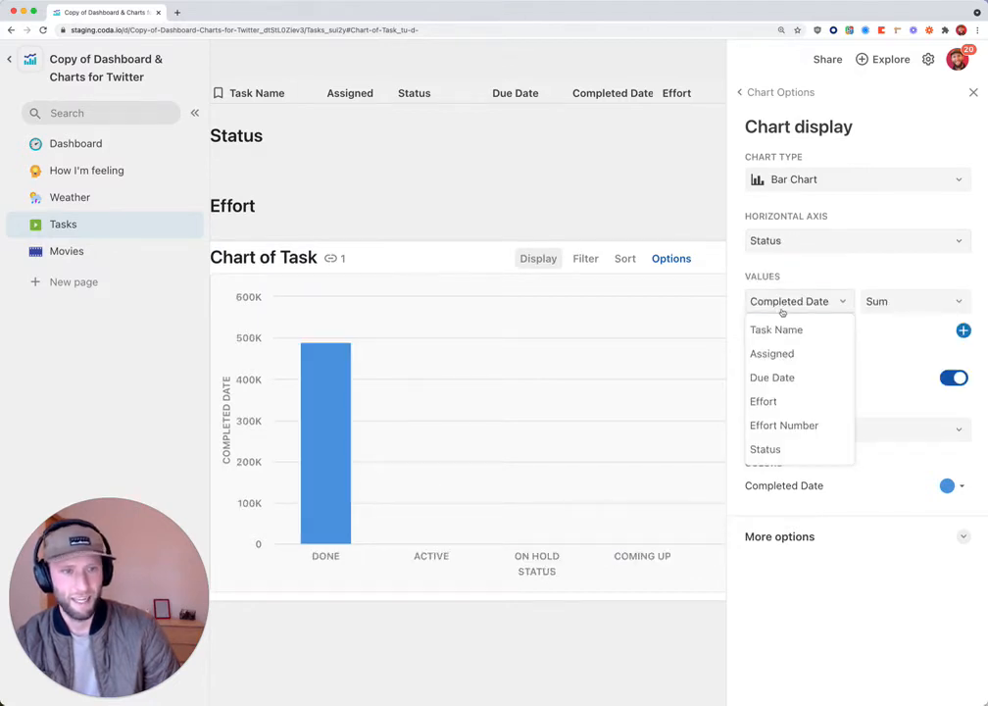
{"action": "left_click", "coordinate": [776, 428]}
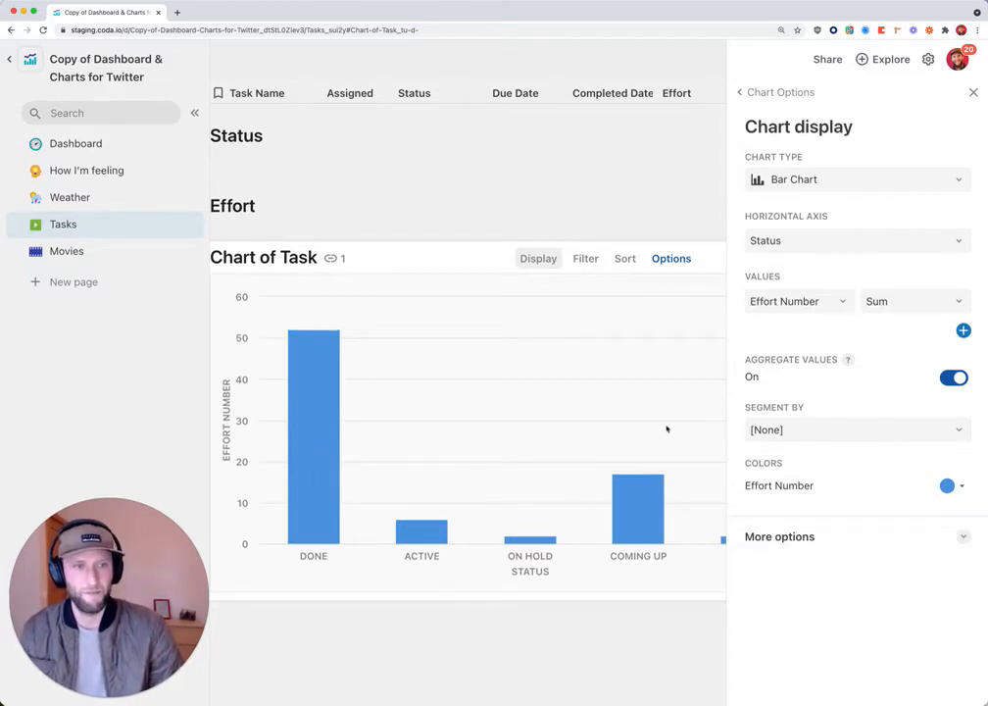
Step: Filter the task chart to tasks whose Due Date is equal to This month and close the chart options
{"action": "key", "text": "super+minus"}
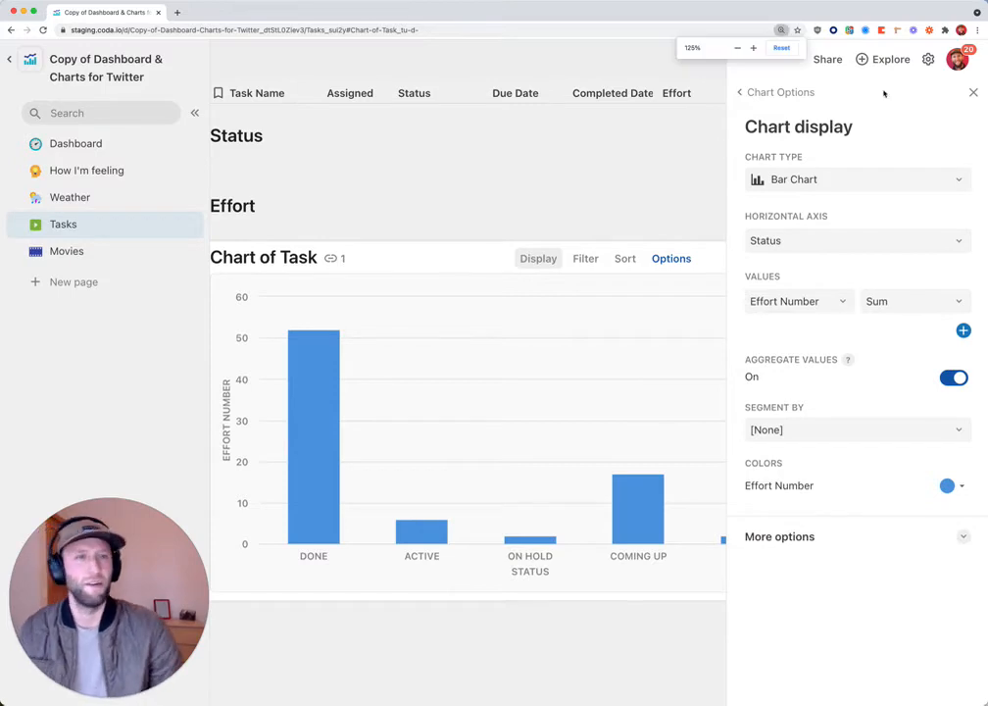
{"action": "left_click", "coordinate": [814, 85]}
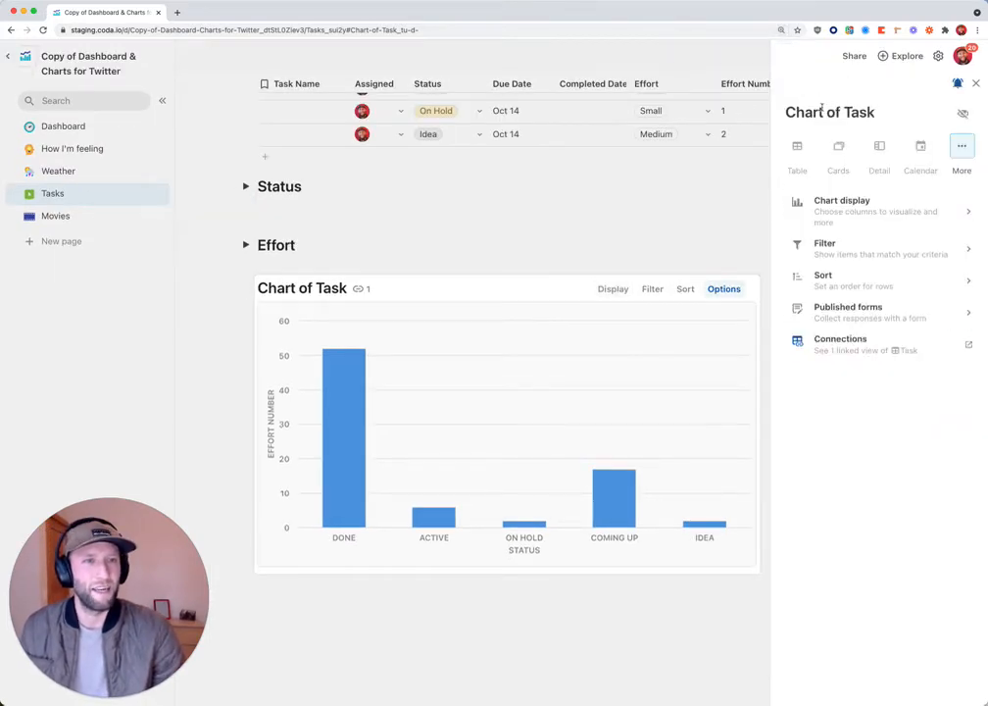
{"action": "left_click", "coordinate": [837, 245]}
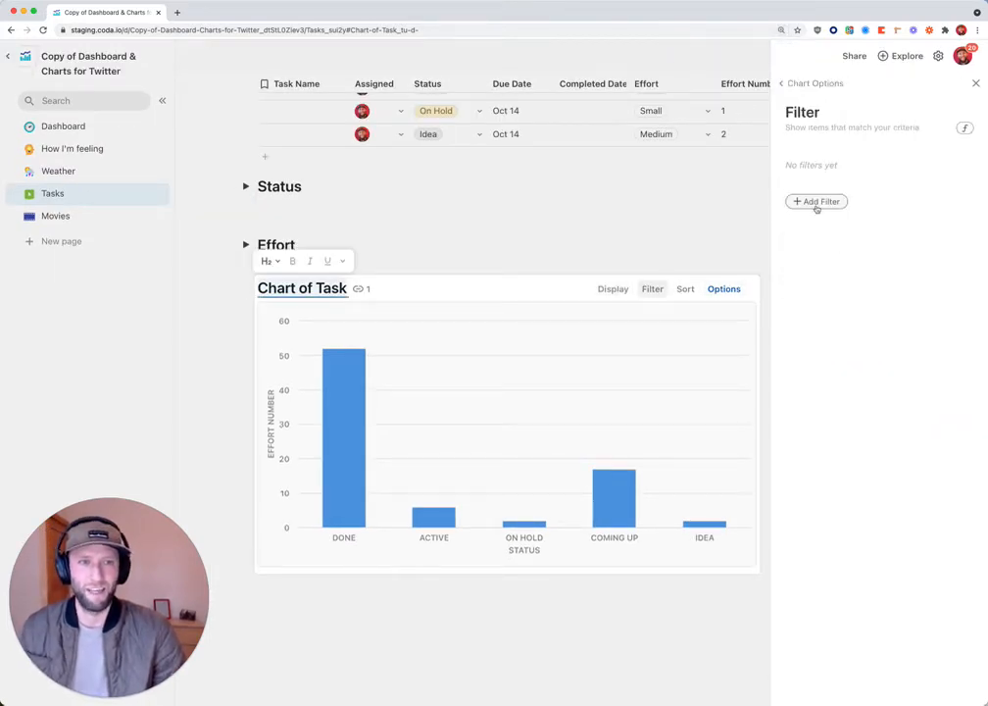
{"action": "left_click", "coordinate": [817, 202]}
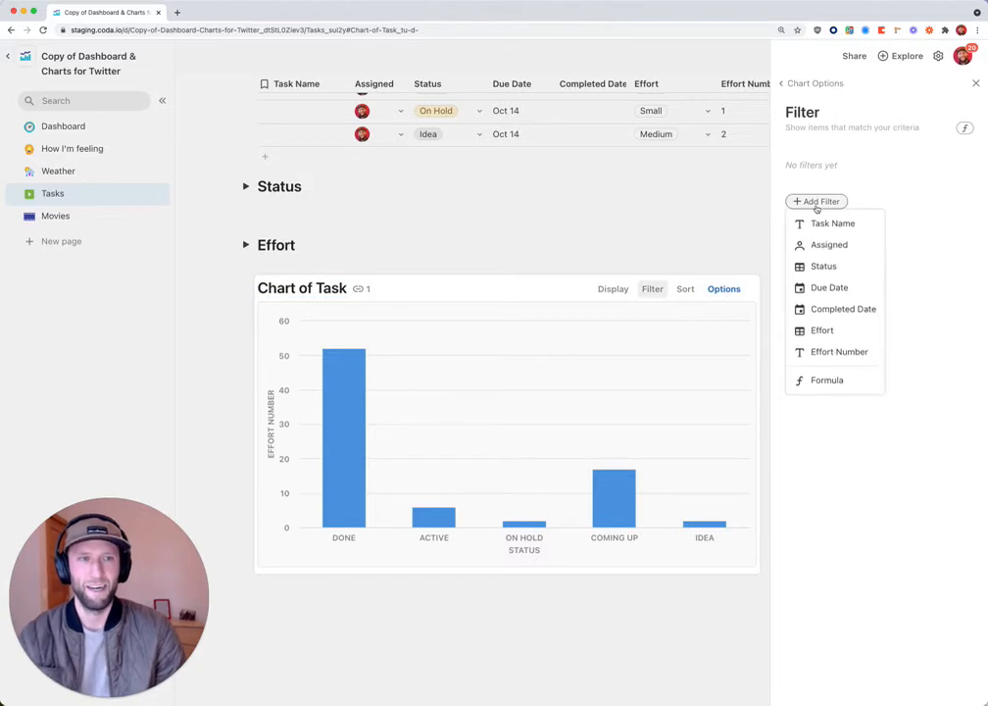
{"action": "left_click", "coordinate": [826, 289]}
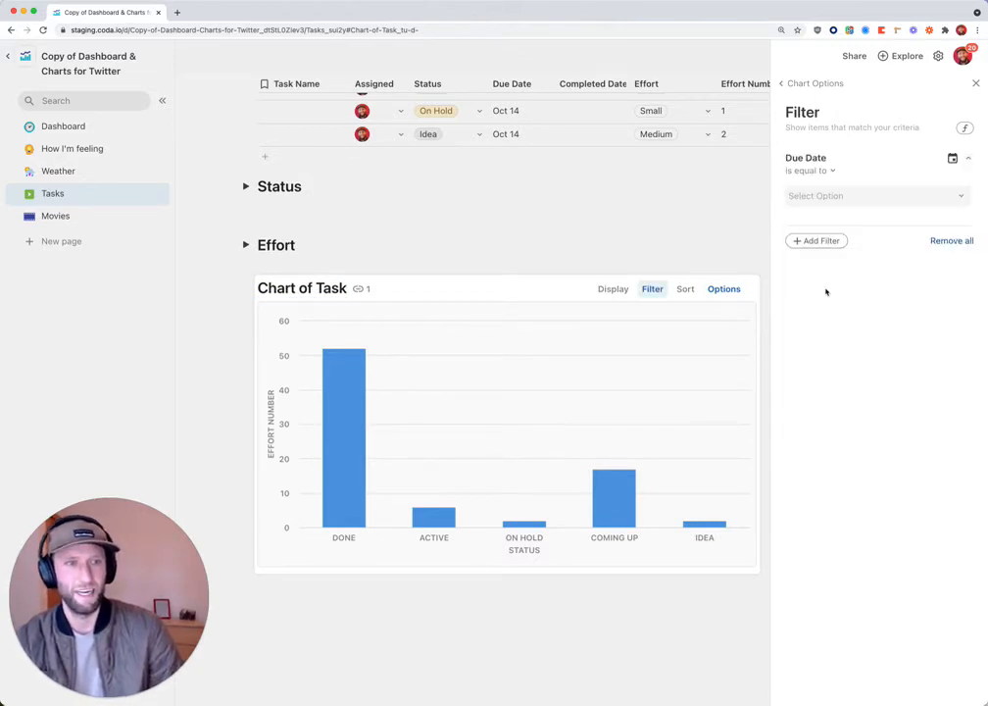
{"action": "left_click", "coordinate": [814, 195]}
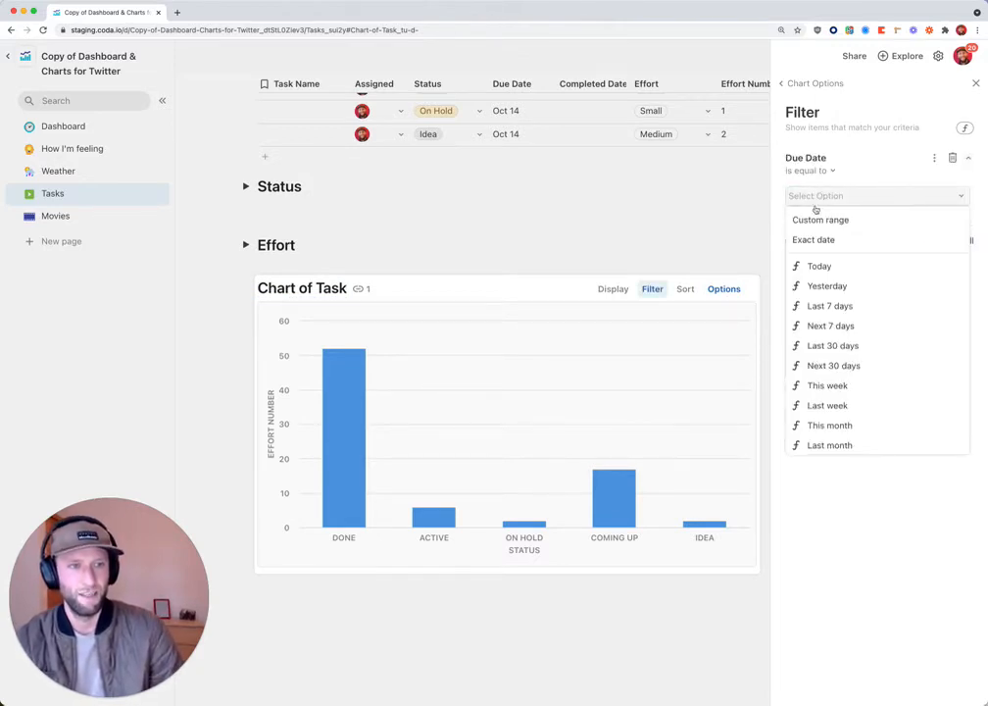
{"action": "left_click", "coordinate": [826, 425]}
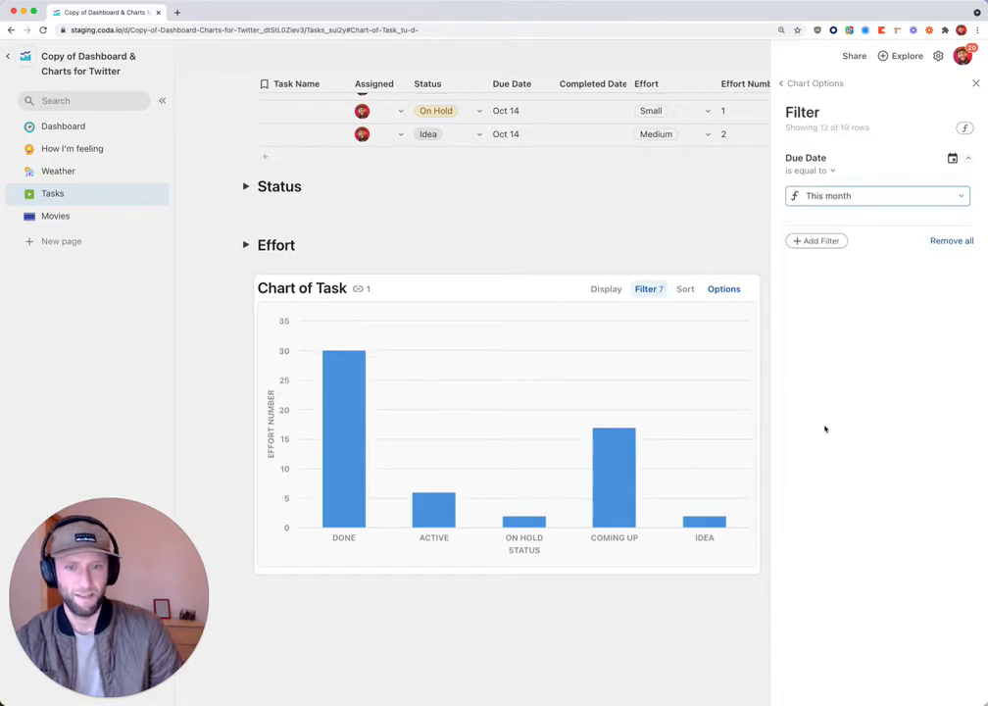
{"action": "left_click", "coordinate": [616, 479]}
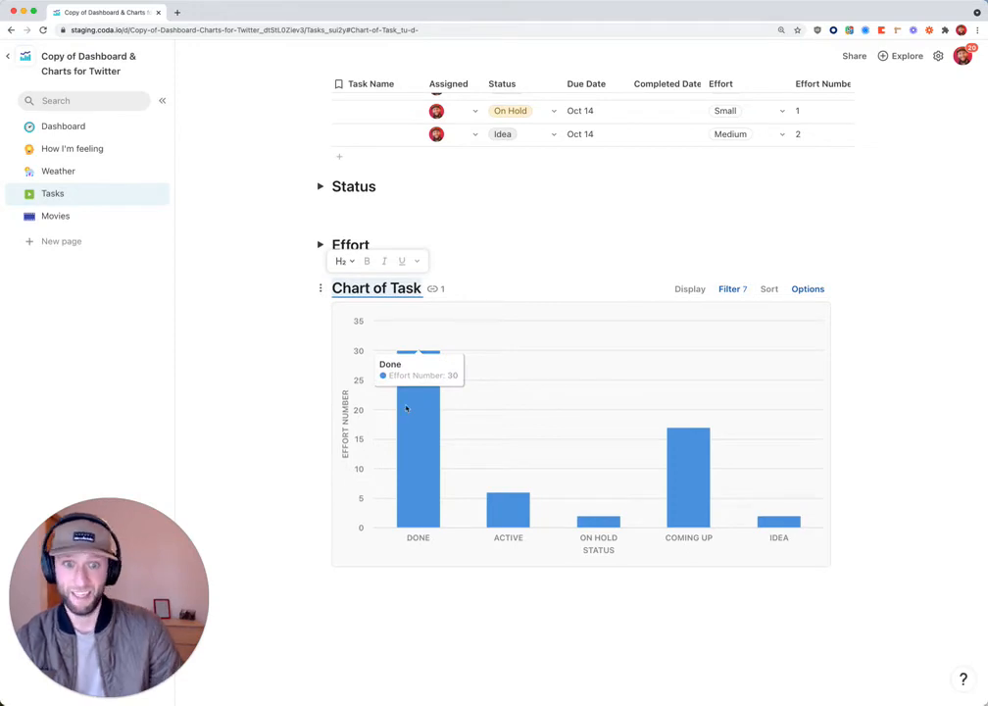
Step: Set the Status of rows 5 to 11 in the Task table to Active and check the Active bar in the task chart
{"action": "scroll", "coordinate": [770, 246], "scroll_direction": "up", "scroll_amount": 5}
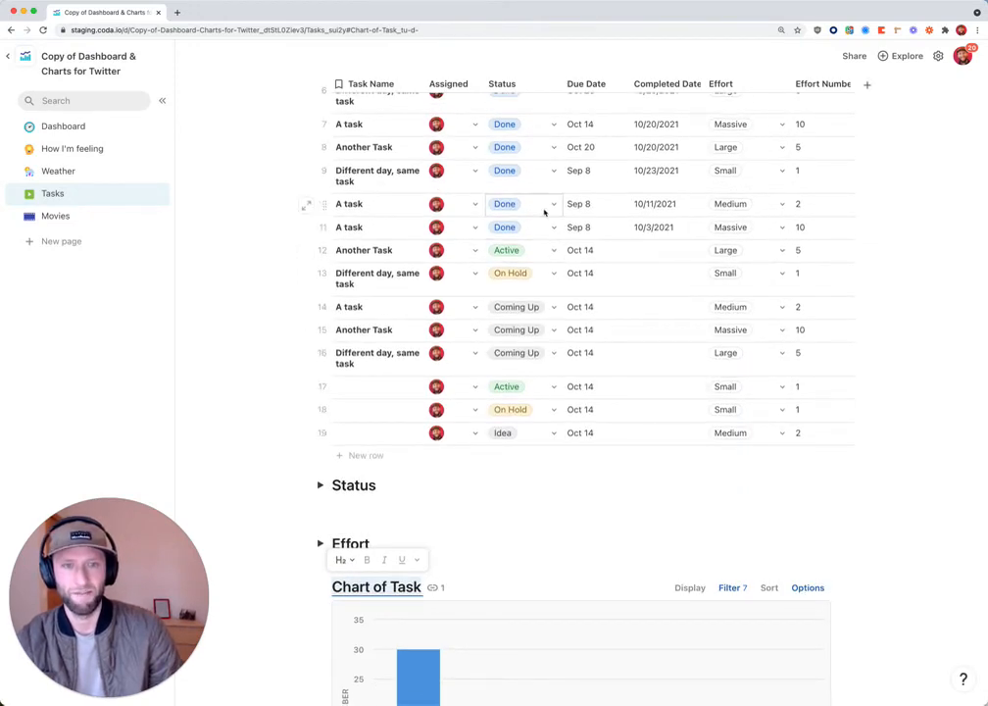
{"action": "left_click", "coordinate": [539, 258]}
{"action": "scroll", "coordinate": [539, 258], "scroll_direction": "up", "scroll_amount": 5}
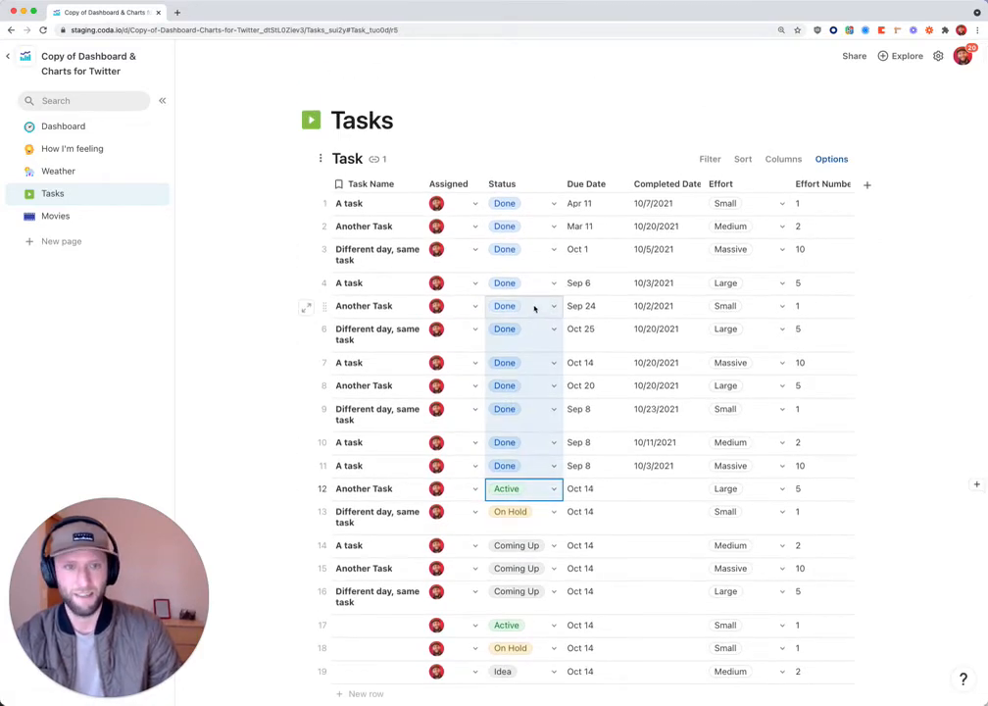
{"action": "type", "text": "Active Active Active Active Active Active Active Active"}
{"action": "scroll", "coordinate": [535, 308], "scroll_direction": "down", "scroll_amount": 5}
{"action": "mouse_move", "coordinate": [509, 410]}
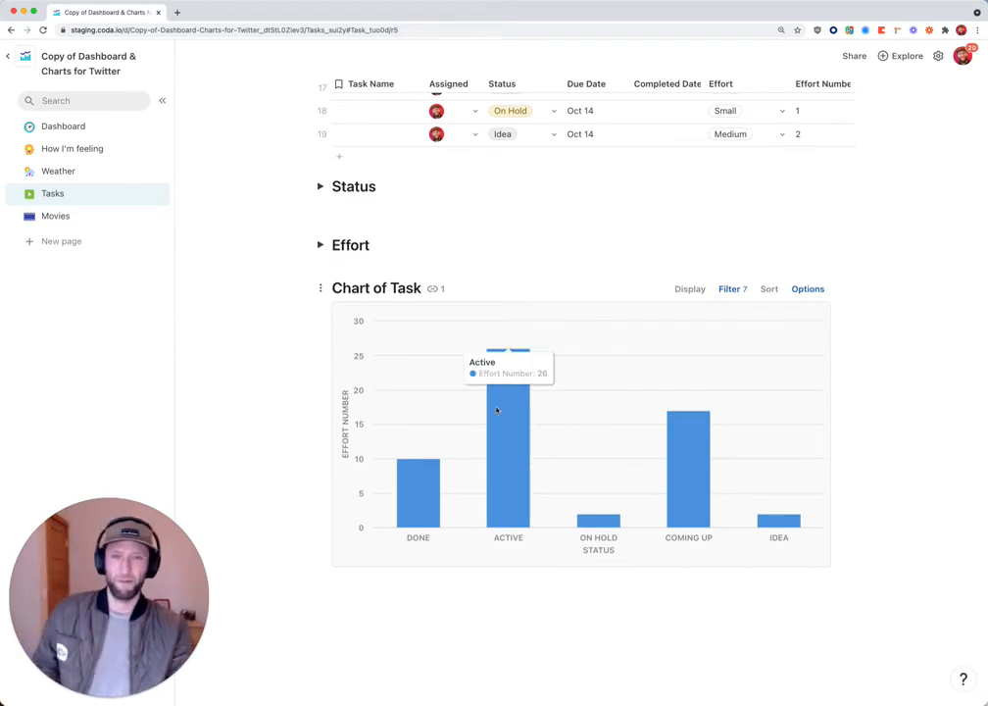
Step: Open the Movies page and look over the View of Motion Pictures table, its Genre column and the View of Genres table
{"action": "left_click", "coordinate": [90, 216]}
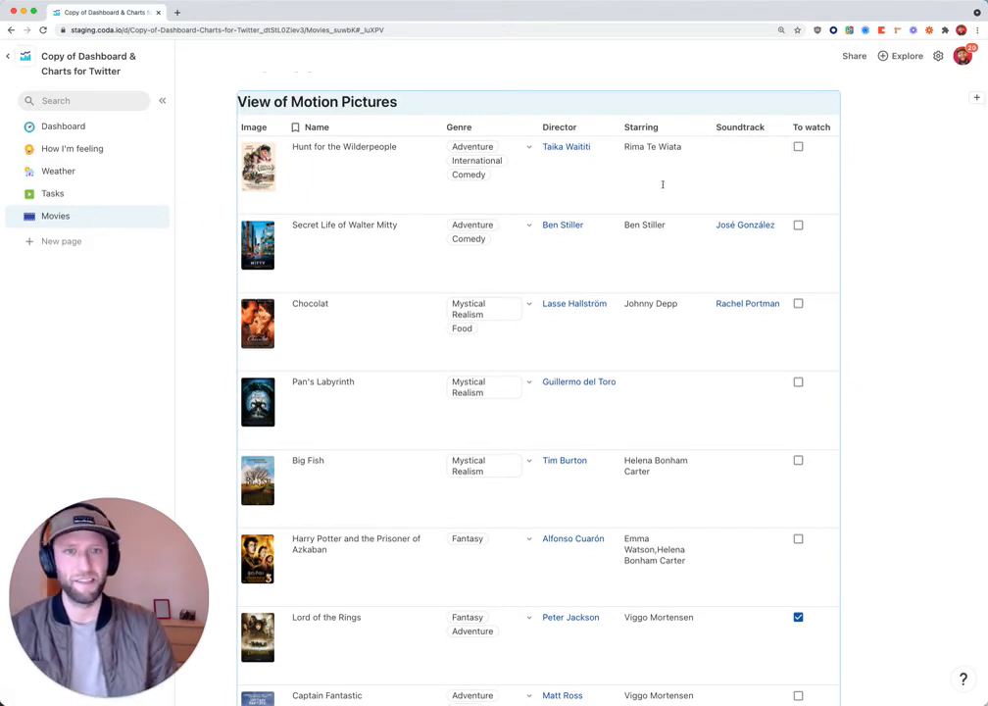
{"action": "left_click", "coordinate": [335, 181]}
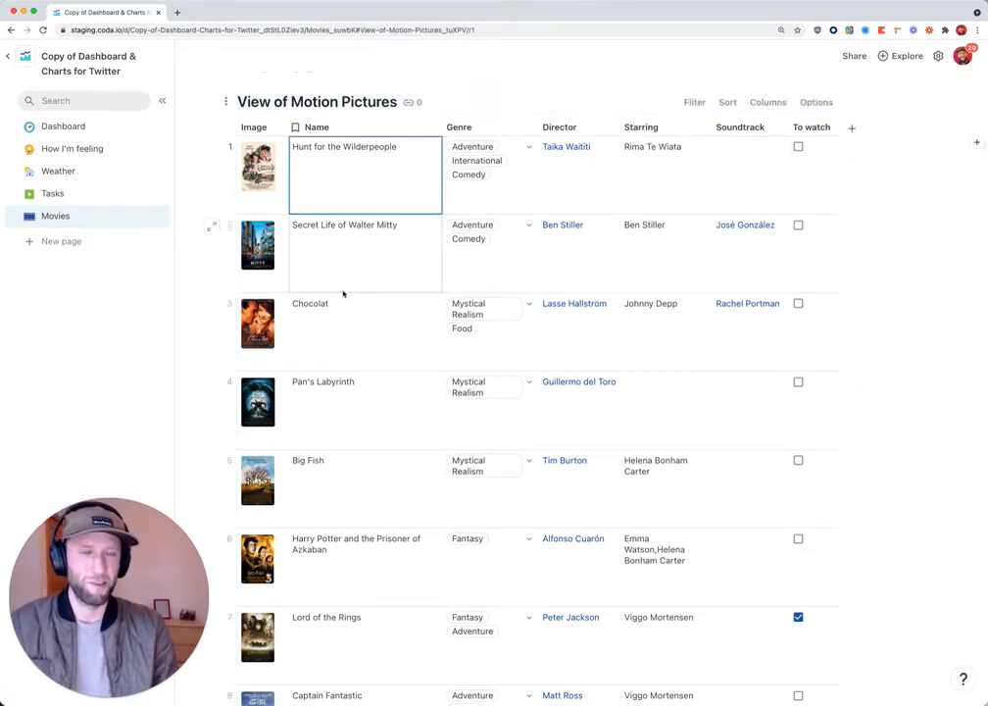
{"action": "left_click", "coordinate": [475, 125]}
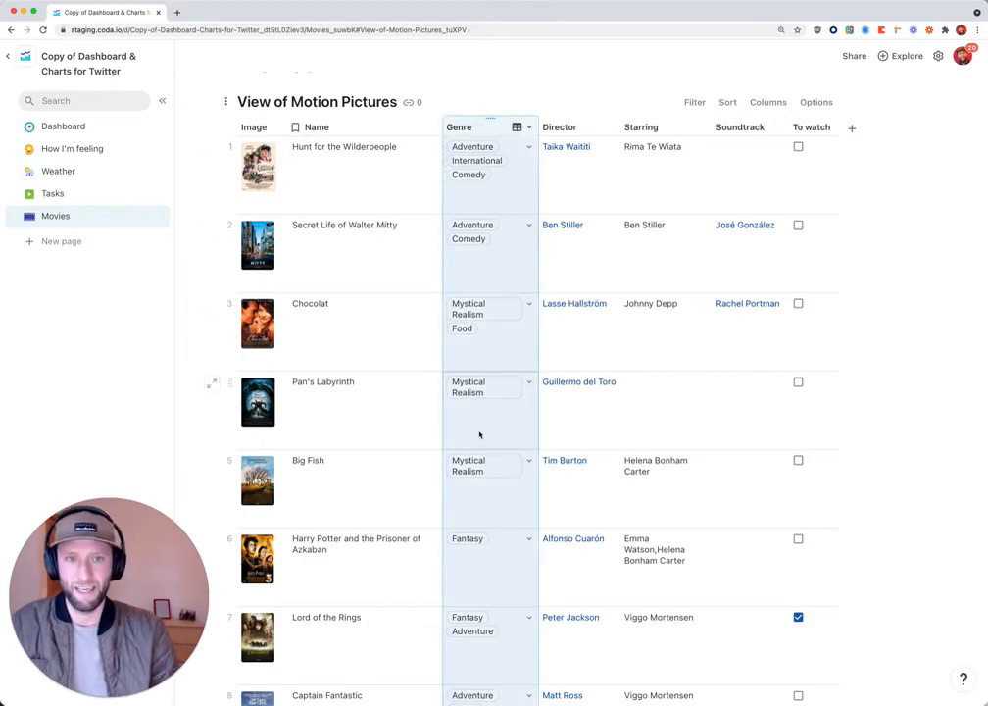
{"action": "scroll", "coordinate": [353, 441], "scroll_direction": "down", "scroll_amount": 1}
{"action": "scroll", "coordinate": [335, 457], "scroll_direction": "down", "scroll_amount": 10}
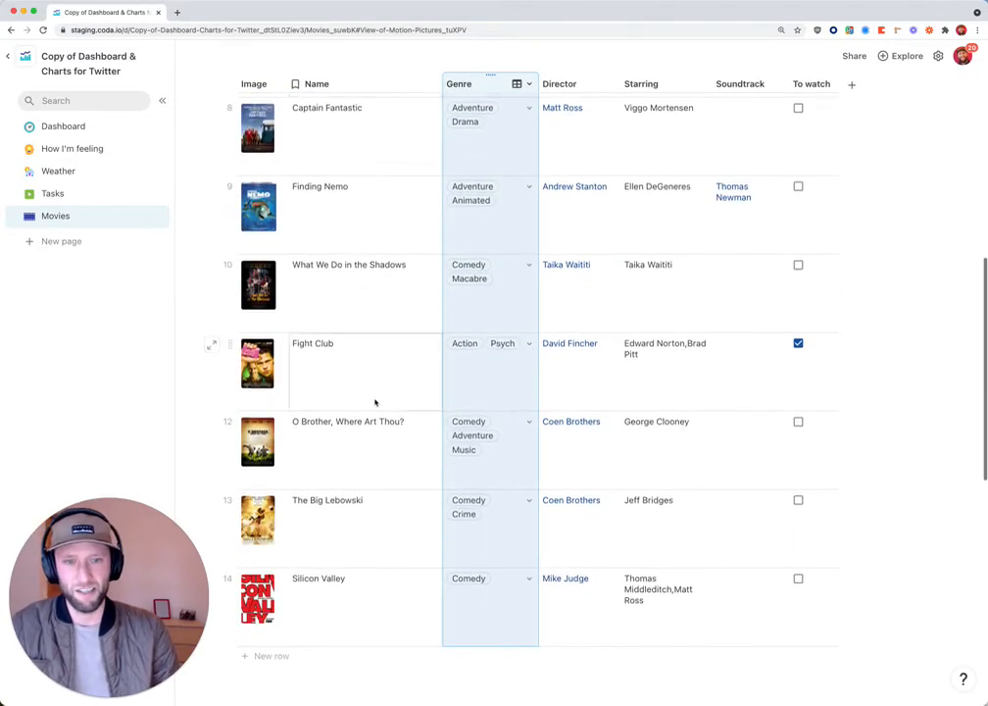
{"action": "left_click", "coordinate": [295, 414]}
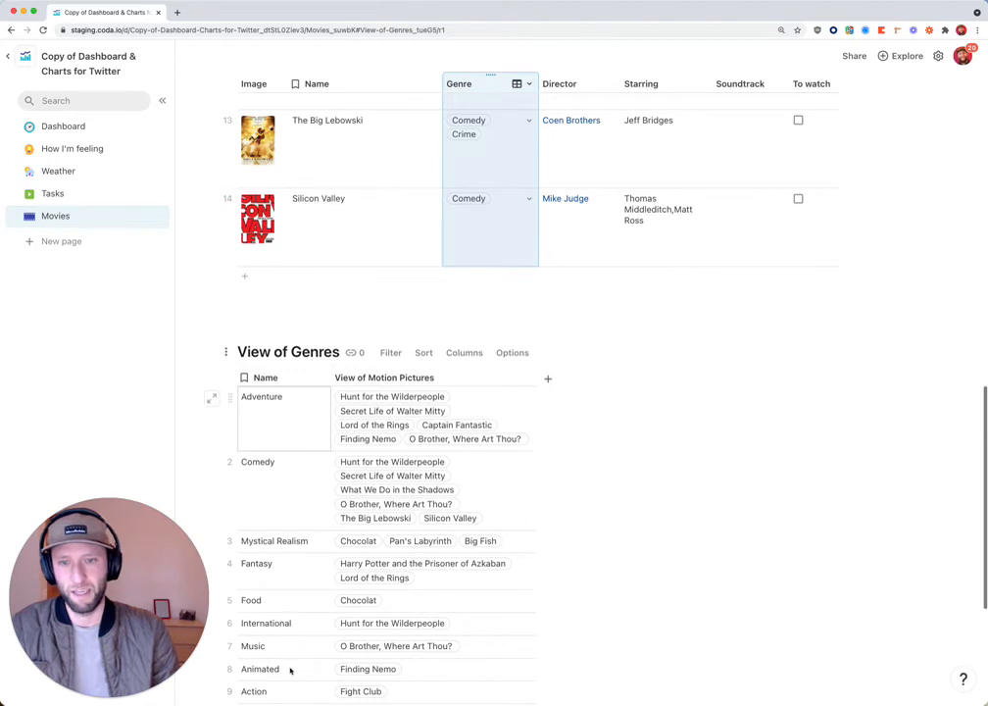
Step: Replace the View of Genres table's View of Motion Pictures column with a lookup referenced by View of Motion Pictures • Genre, and widen it
{"action": "left_click", "coordinate": [451, 375]}
{"action": "key", "text": "Delete"}
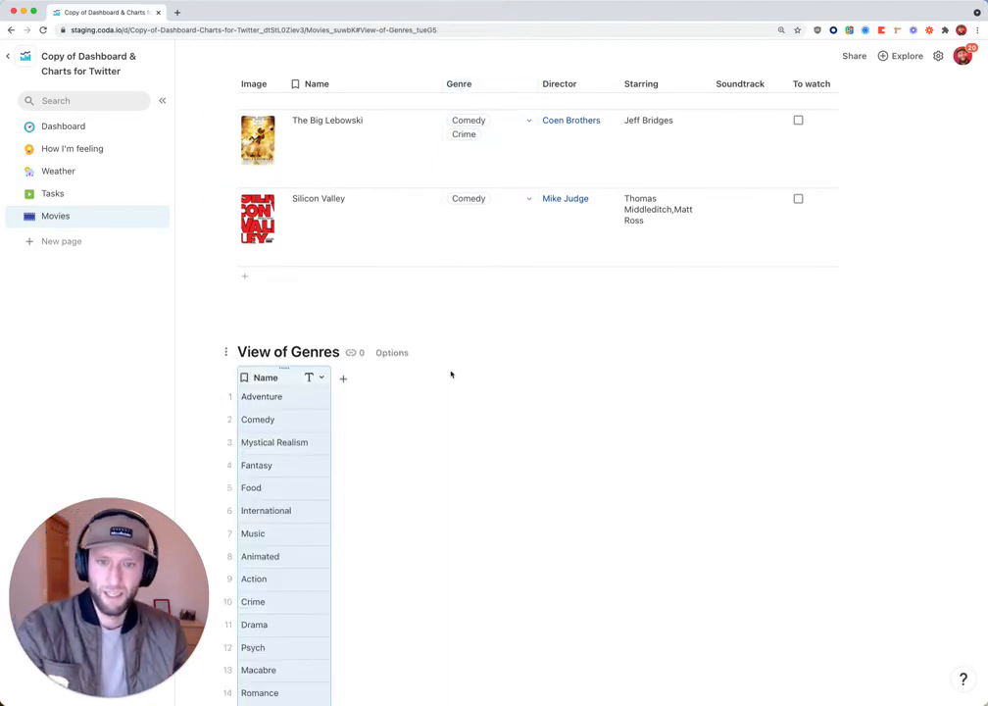
{"action": "left_click", "coordinate": [345, 378]}
{"action": "mouse_move", "coordinate": [471, 621]}
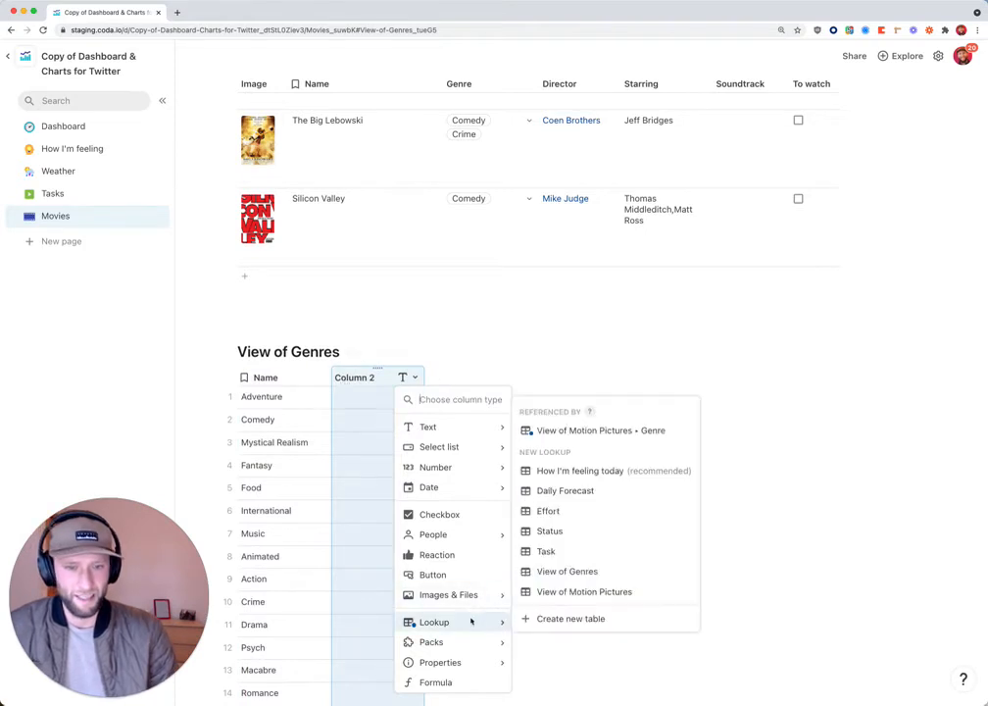
{"action": "left_click", "coordinate": [592, 432]}
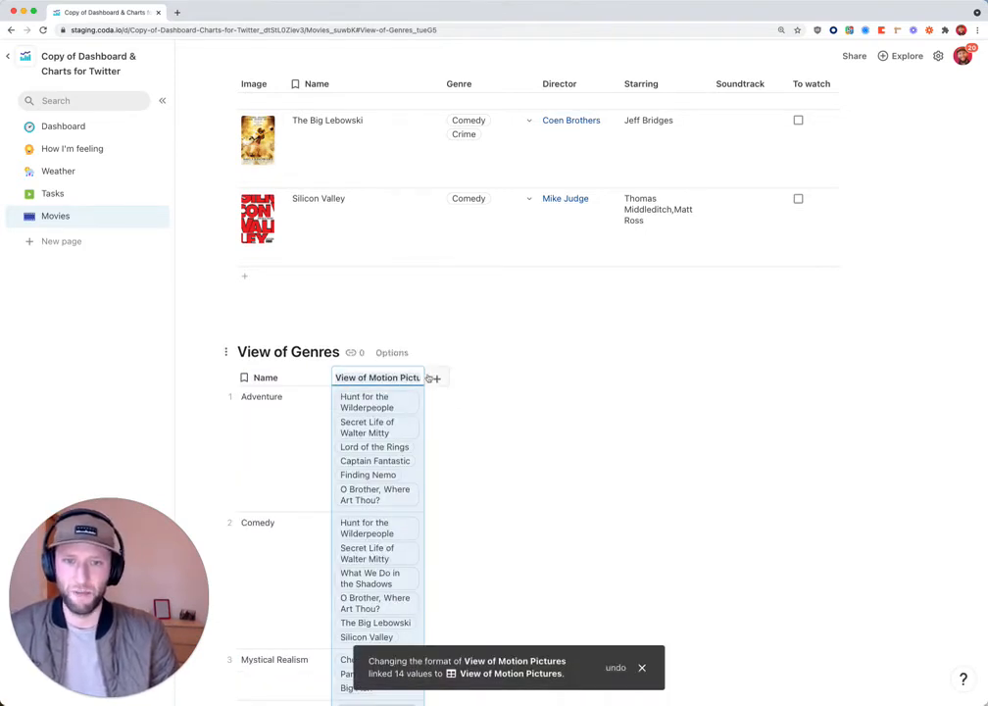
{"action": "left_click_drag", "start_coordinate": [424, 377], "coordinate": [523, 374]}
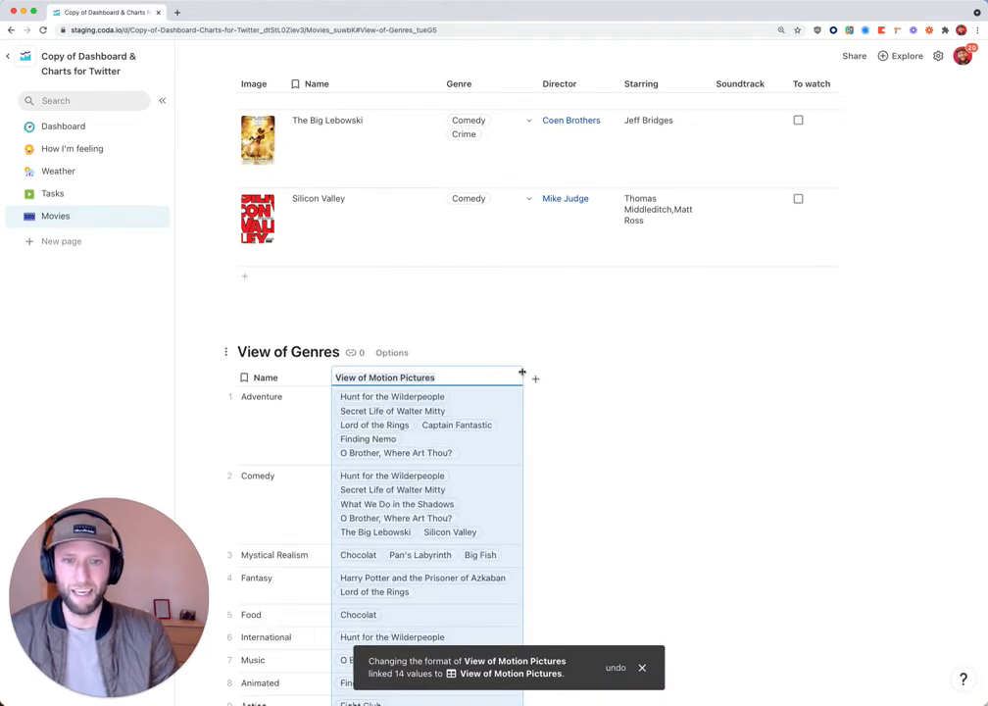
{"action": "left_click", "coordinate": [264, 413]}
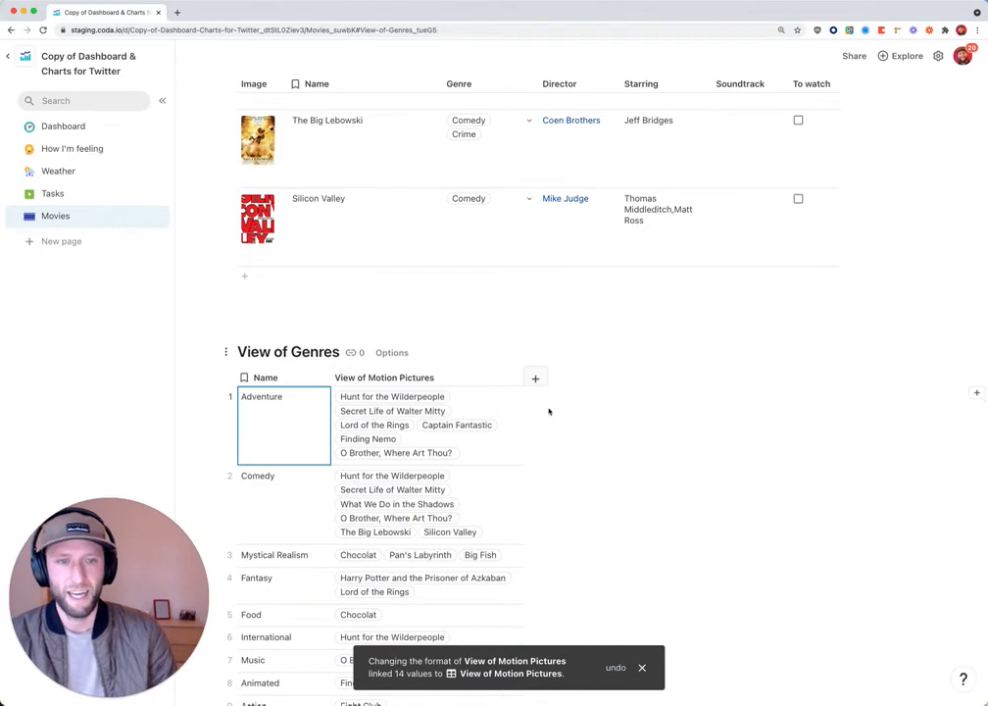
Step: Add a column to the View of Genres table with a Count() formula on each genre's View of Motion Pictures values
{"action": "left_click", "coordinate": [535, 378]}
{"action": "left_click", "coordinate": [560, 412]}
{"action": "key", "text": "="}
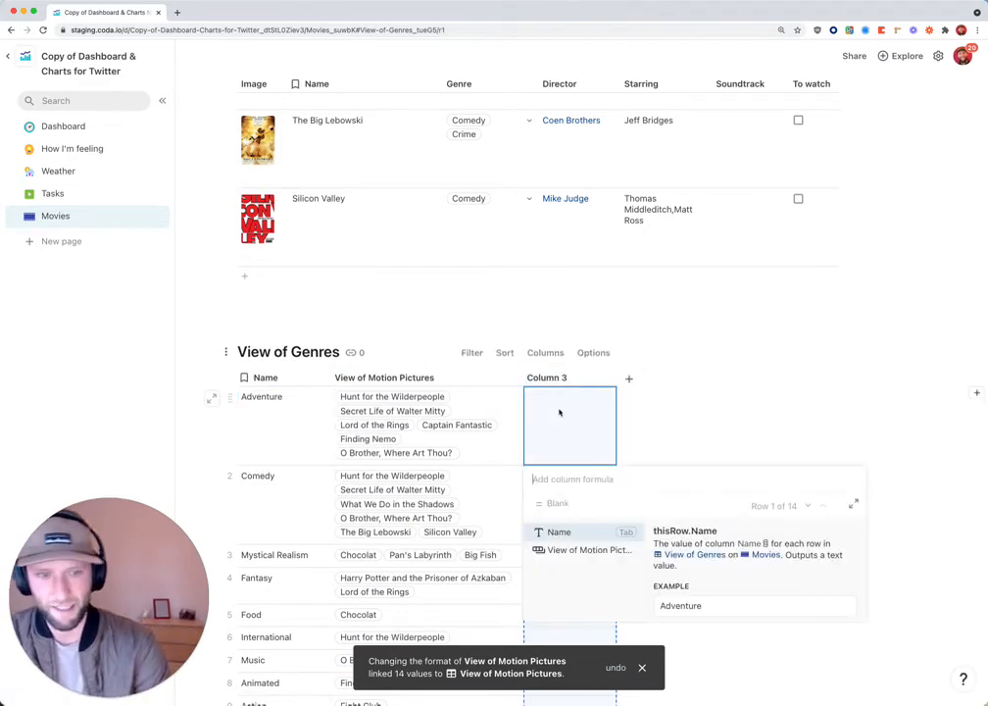
{"action": "key", "text": "Down"}
{"action": "key", "text": "Tab"}
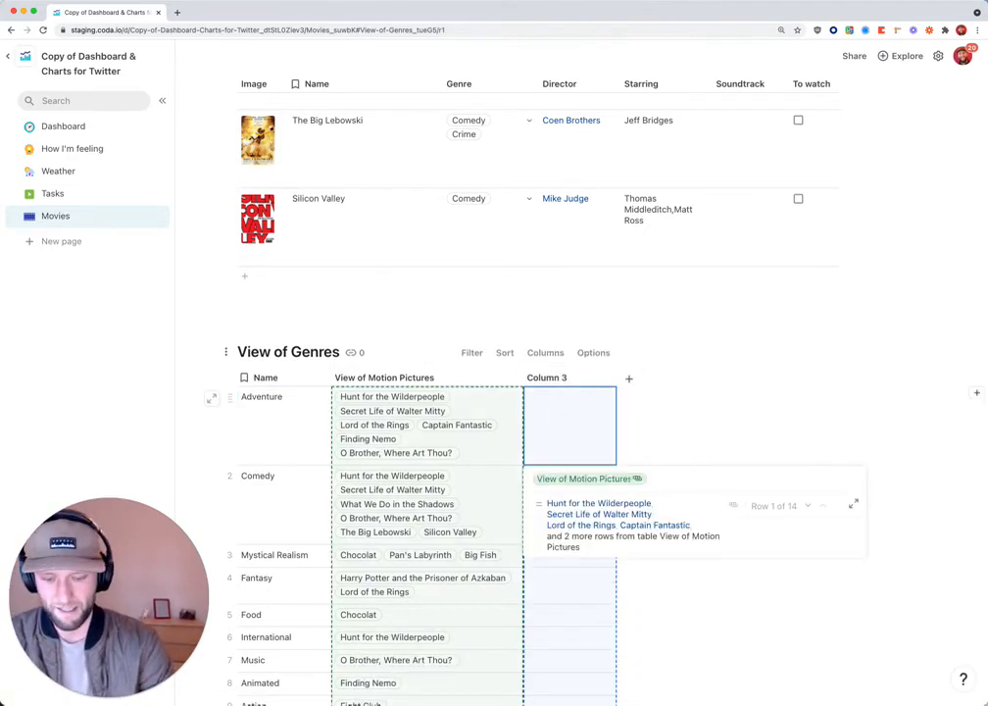
{"action": "type", "text": ".cu"}
{"action": "key", "text": "BackSpace"}
{"action": "key", "text": "BackSpace"}
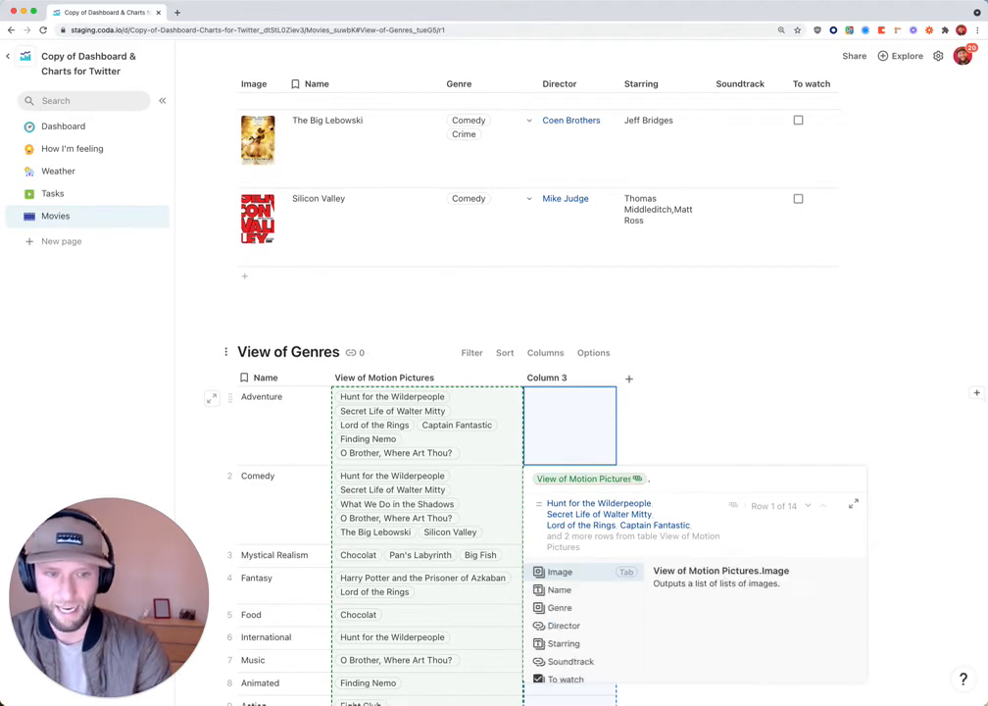
{"action": "type", "text": "count("}
{"action": "key", "text": "Tab"}
{"action": "key", "text": "Return"}
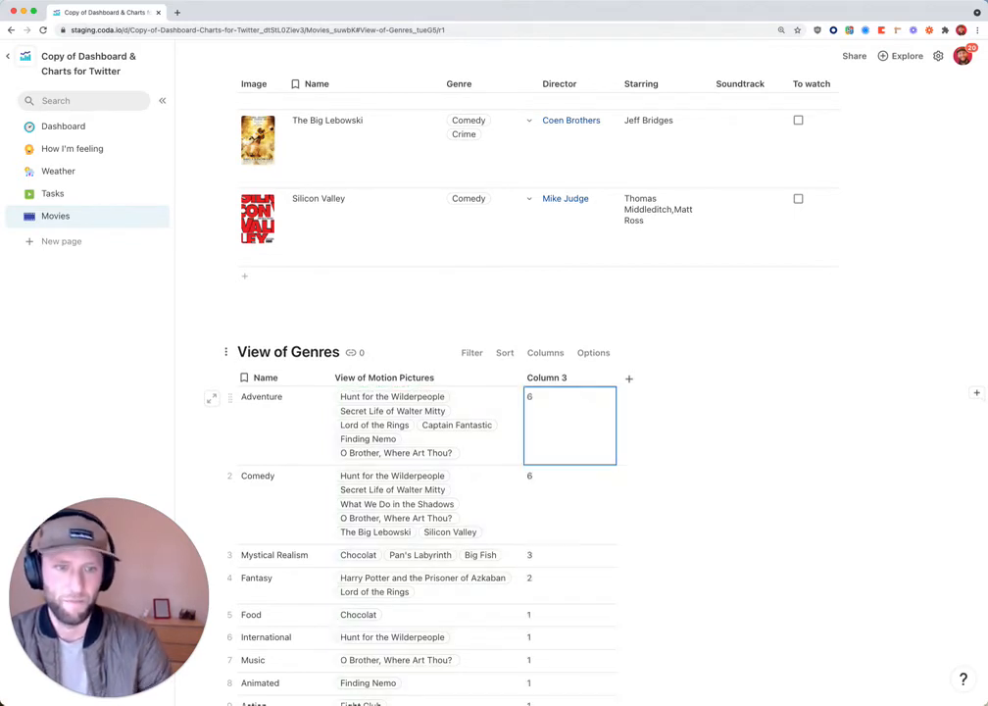
Step: Rename the new formula column in the View of Genres table as Count
{"action": "double_click", "coordinate": [540, 378]}
{"action": "type", "text": "C"}
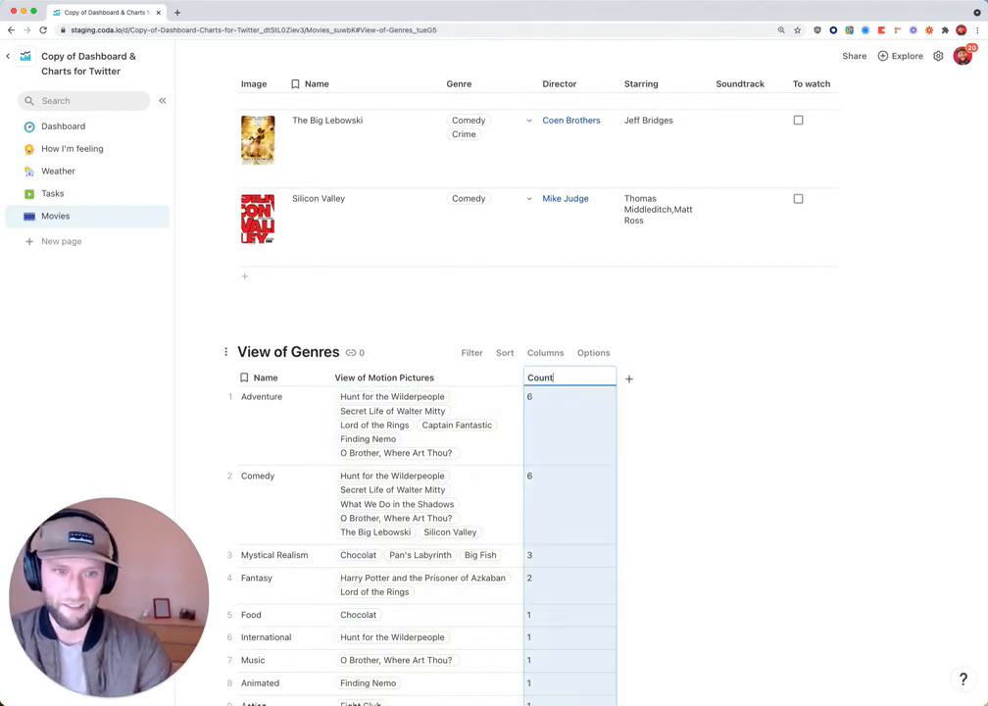
{"action": "left_click", "coordinate": [563, 392]}
Step: Insert a pie chart below the View of Genres table and connect it to View of Genres
{"action": "scroll", "coordinate": [563, 383], "scroll_direction": "down", "scroll_amount": 3}
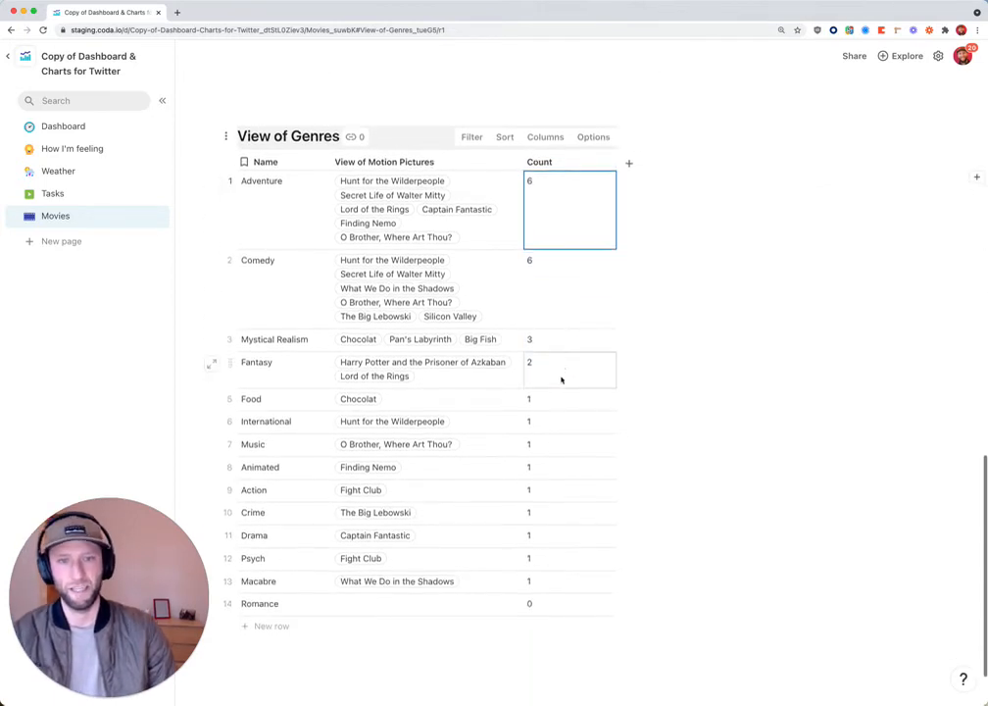
{"action": "scroll", "coordinate": [562, 379], "scroll_direction": "down", "scroll_amount": 2}
{"action": "left_click", "coordinate": [383, 608]}
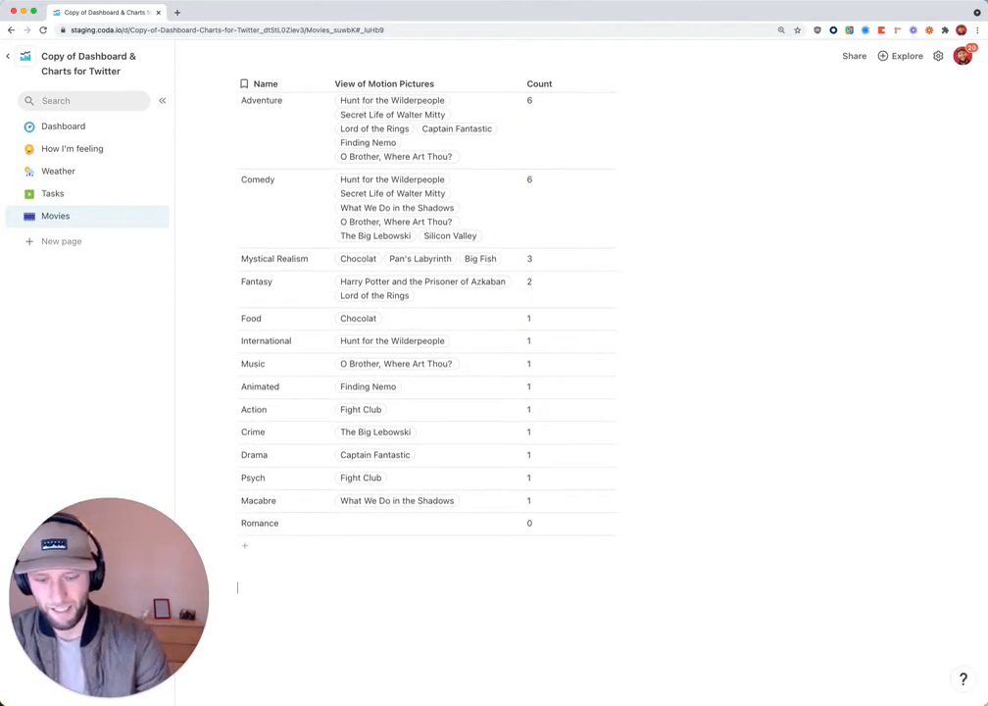
{"action": "type", "text": "/"}
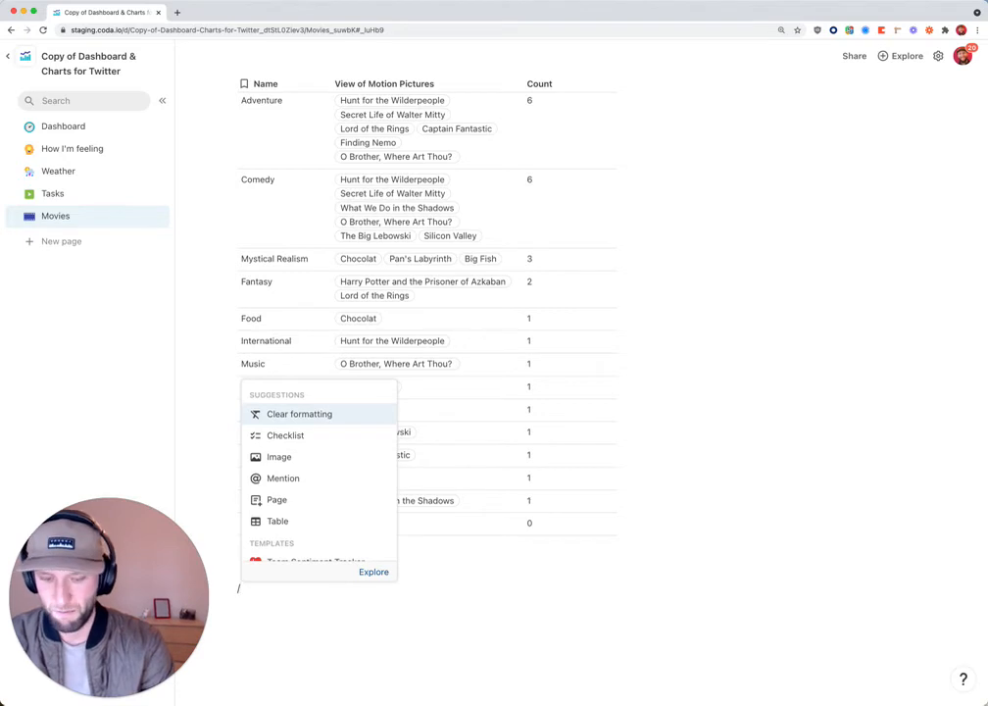
{"action": "type", "text": "pie"}
{"action": "left_click", "coordinate": [328, 573]}
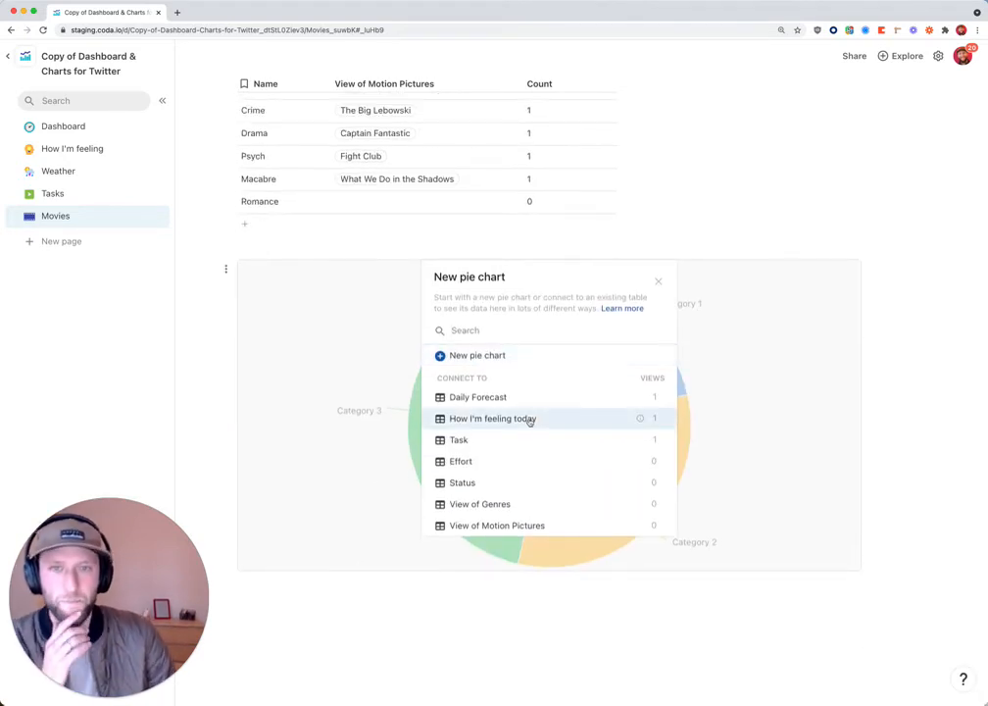
{"action": "left_click", "coordinate": [488, 504]}
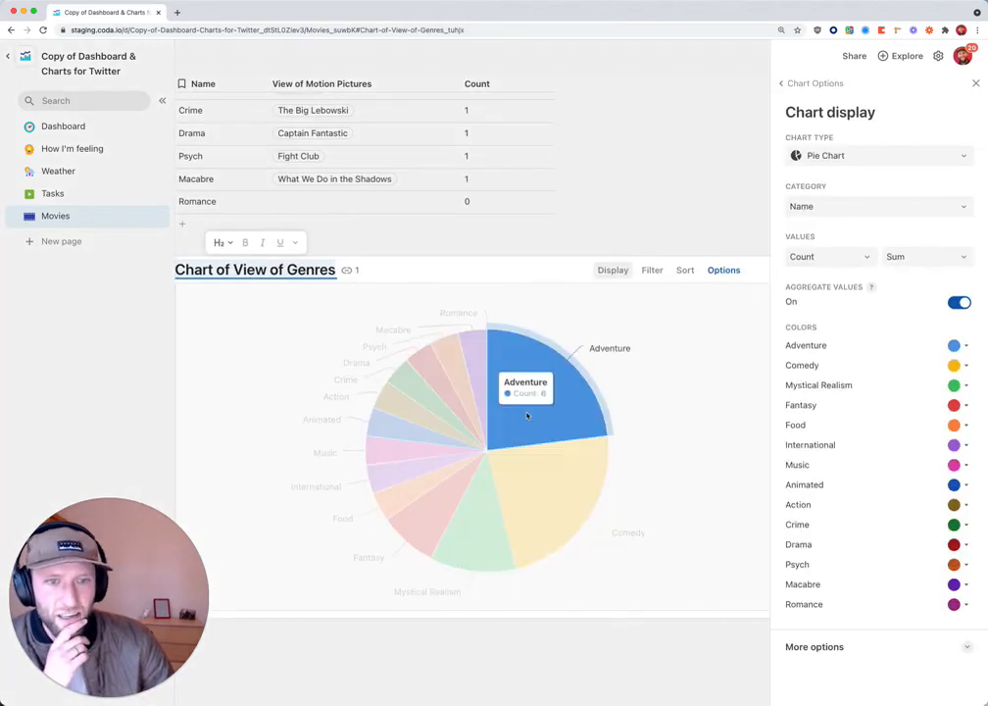
Step: View the Adventure slice's colour choices, close the chart options and review the movie and genre tables above the pie chart
{"action": "left_click", "coordinate": [966, 348]}
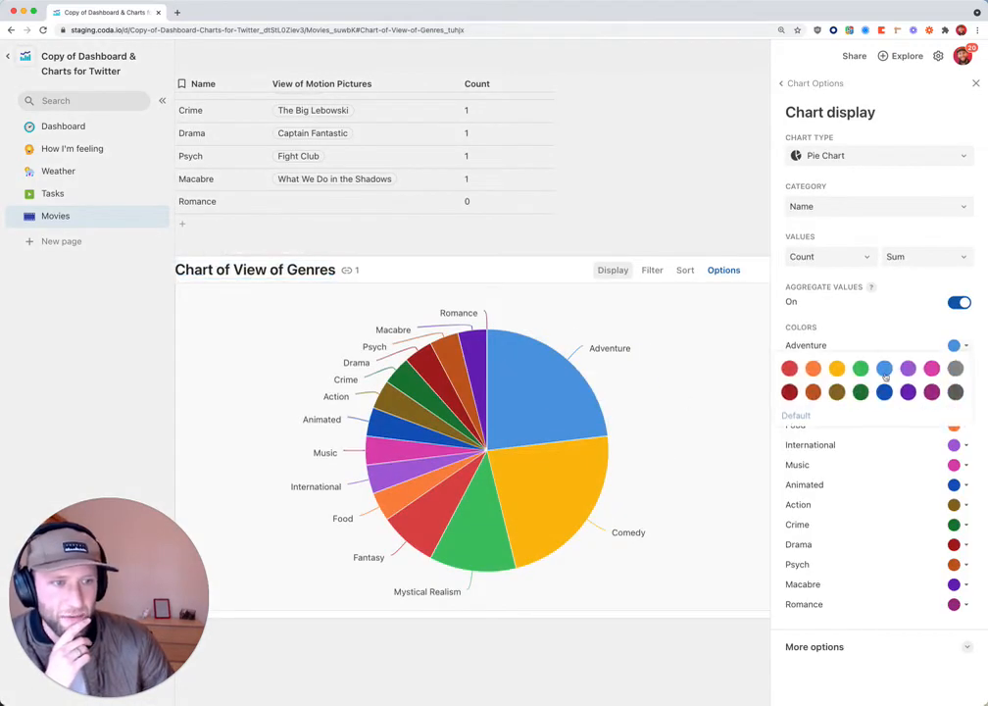
{"action": "left_click", "coordinate": [890, 305]}
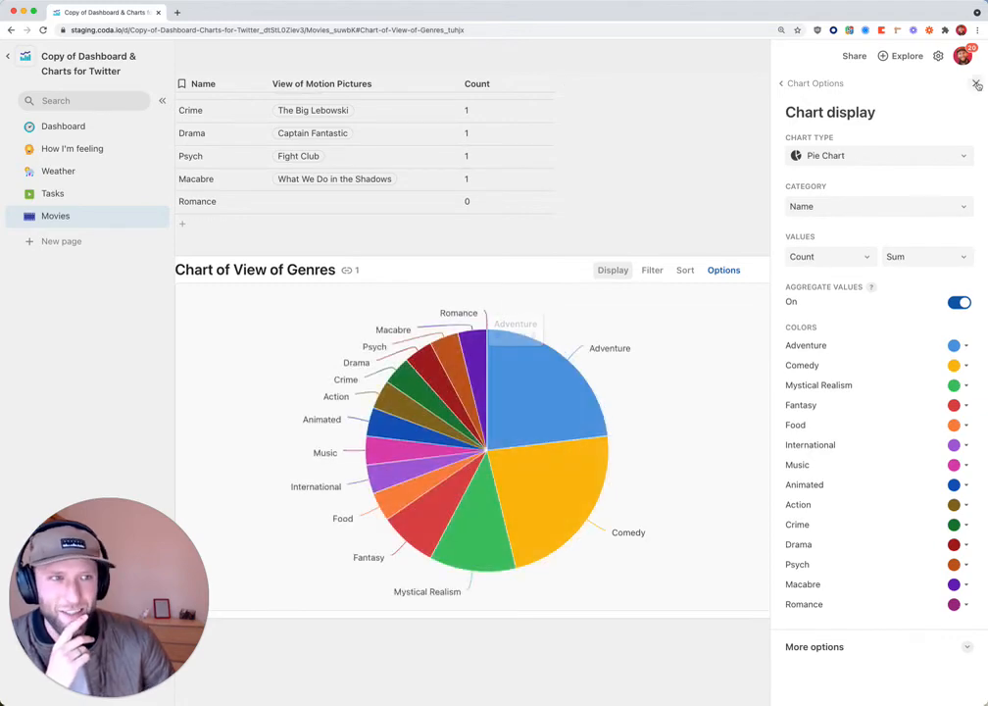
{"action": "left_click", "coordinate": [380, 199]}
{"action": "scroll", "coordinate": [380, 201], "scroll_direction": "up", "scroll_amount": 9}
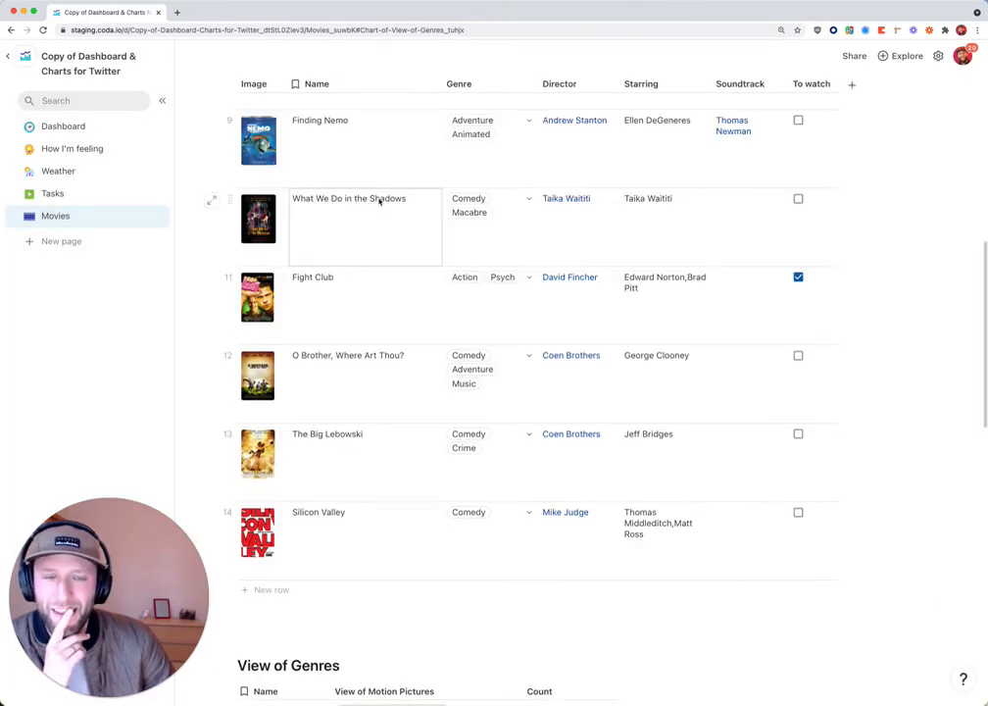
{"action": "scroll", "coordinate": [381, 202], "scroll_direction": "down", "scroll_amount": 5}
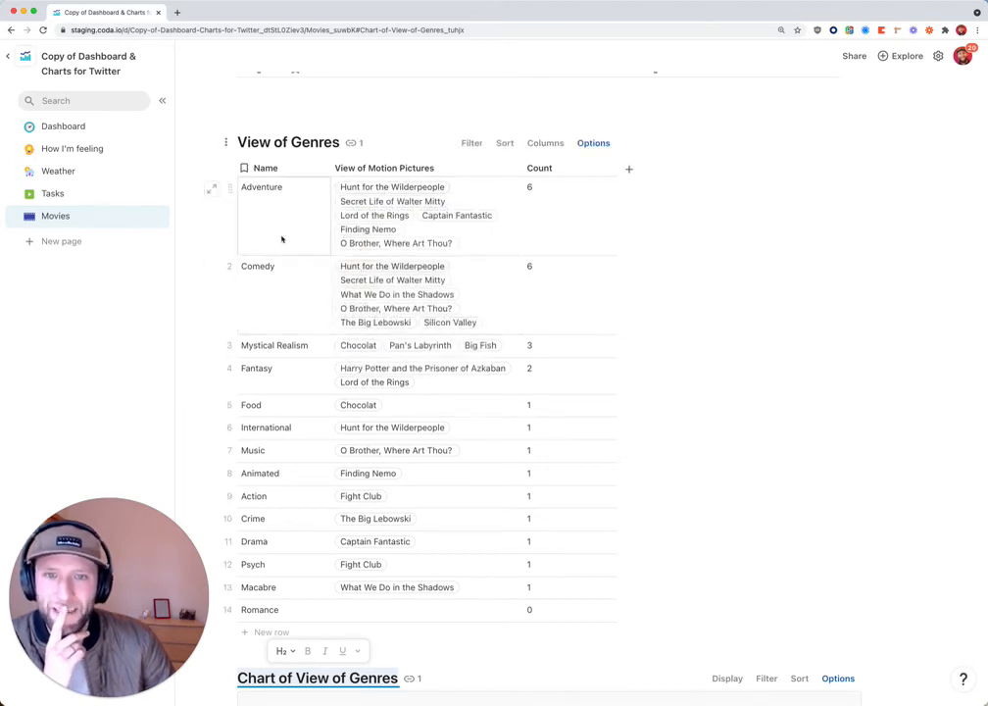
{"action": "scroll", "coordinate": [280, 236], "scroll_direction": "down", "scroll_amount": 5}
{"action": "scroll", "coordinate": [281, 237], "scroll_direction": "down", "scroll_amount": 1}
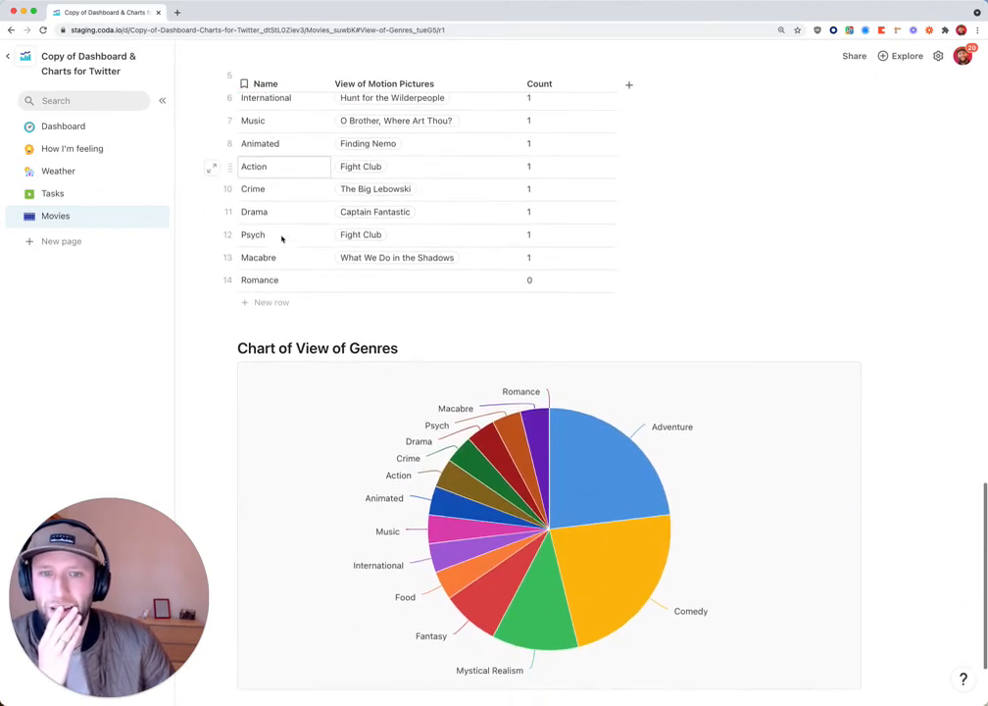
Step: Delete the three embedded tweets from the Dashboard page
{"action": "left_click", "coordinate": [91, 128]}
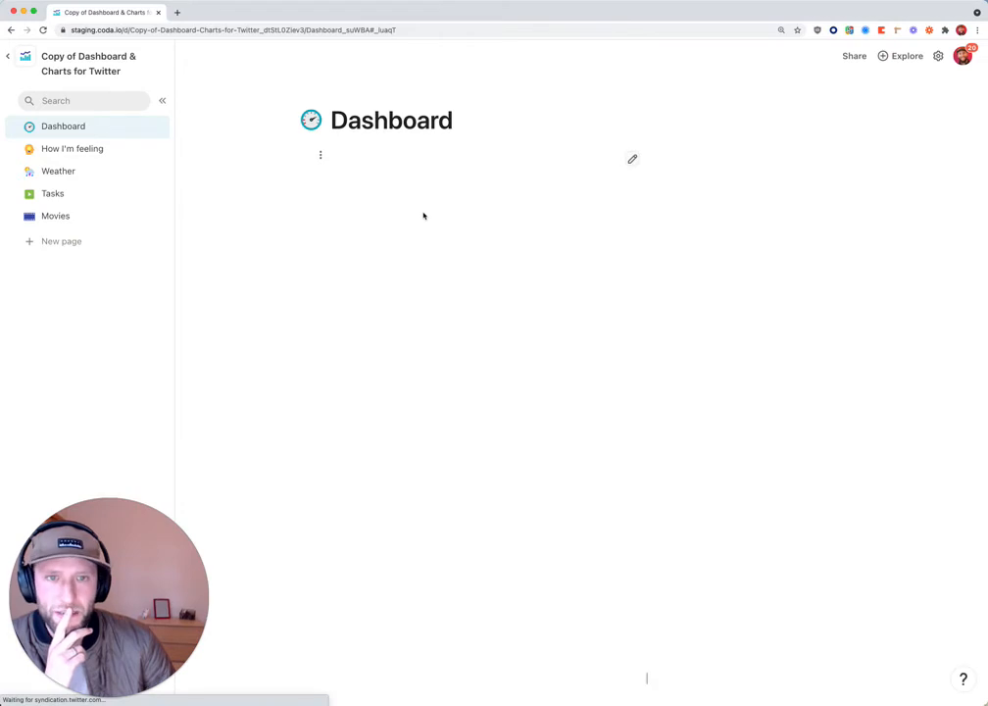
{"action": "scroll", "coordinate": [764, 530], "scroll_direction": "down", "scroll_amount": 2}
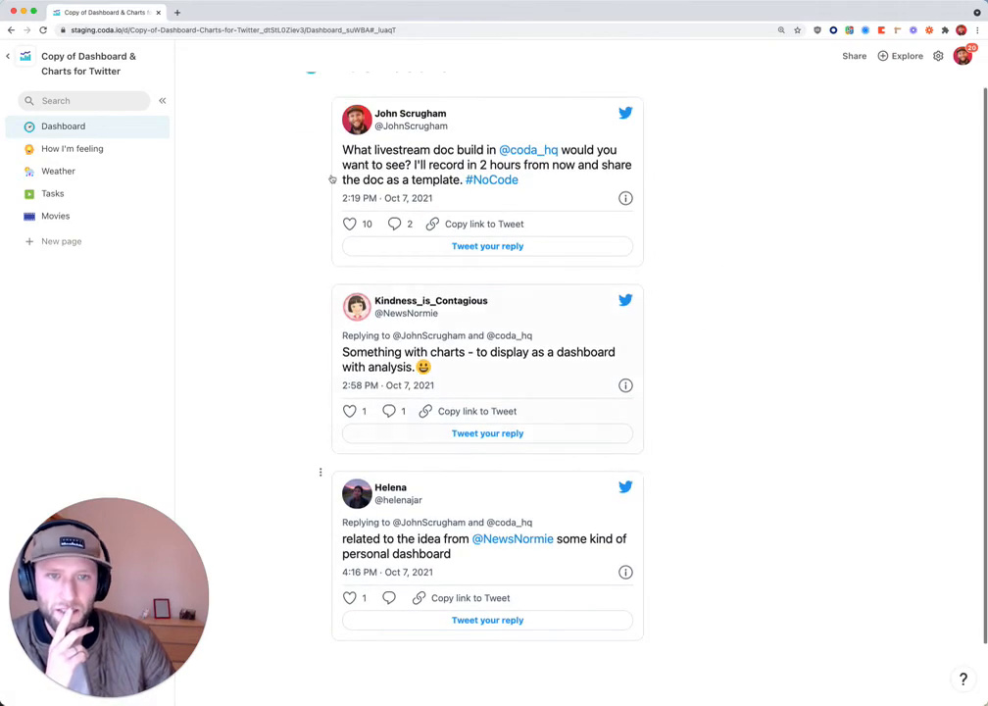
{"action": "left_click_drag", "start_coordinate": [332, 179], "coordinate": [317, 216]}
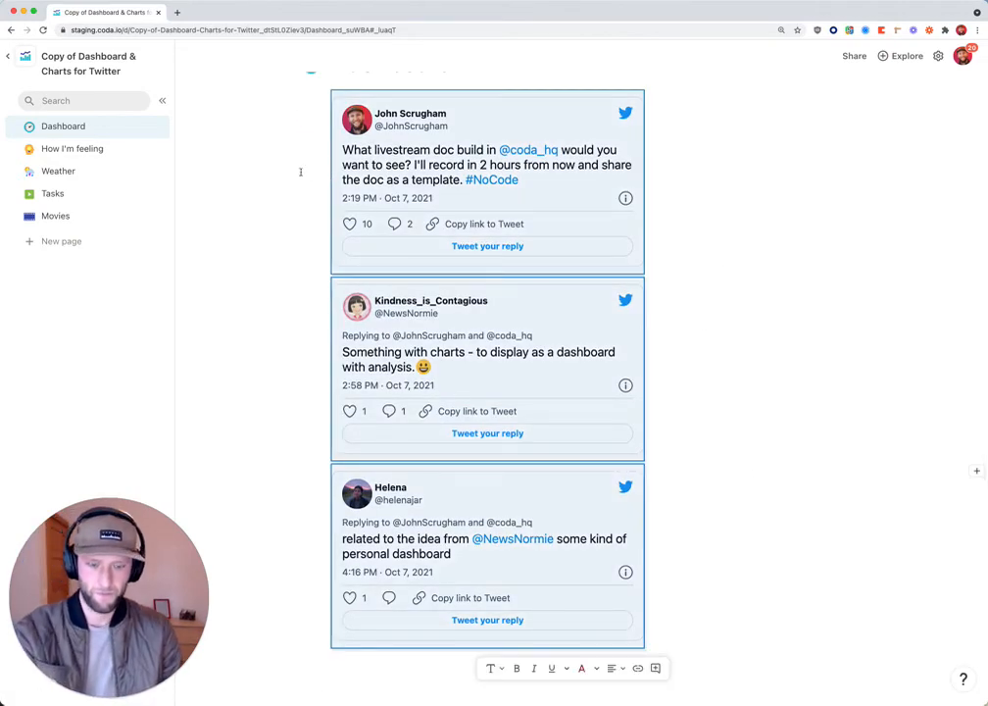
{"action": "key", "text": "BackSpace"}
Step: Move the genre pie chart from the Movies page and the task chart from the Tasks page to the Dashboard page
{"action": "left_click", "coordinate": [80, 218]}
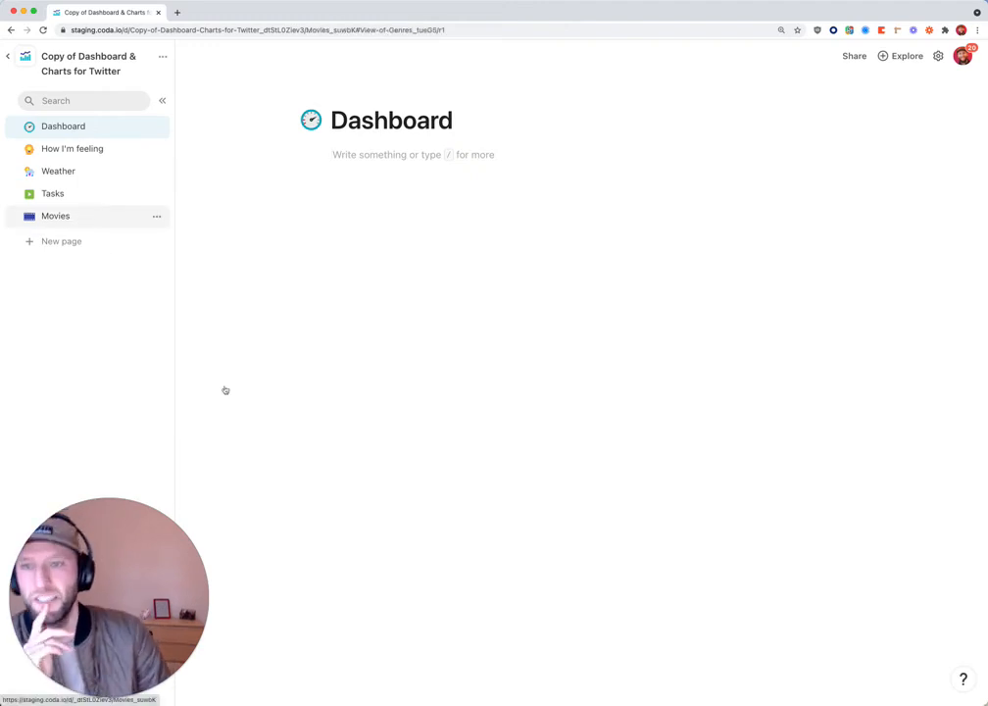
{"action": "scroll", "coordinate": [323, 446], "scroll_direction": "down", "scroll_amount": 3}
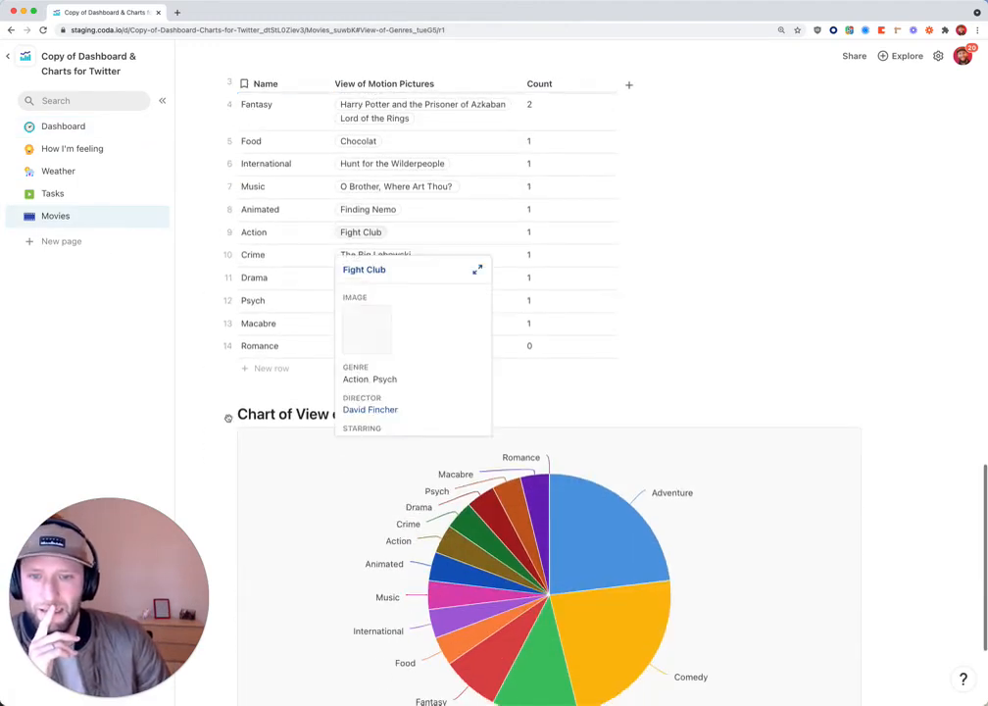
{"action": "left_click_drag", "start_coordinate": [74, 110], "coordinate": [81, 126]}
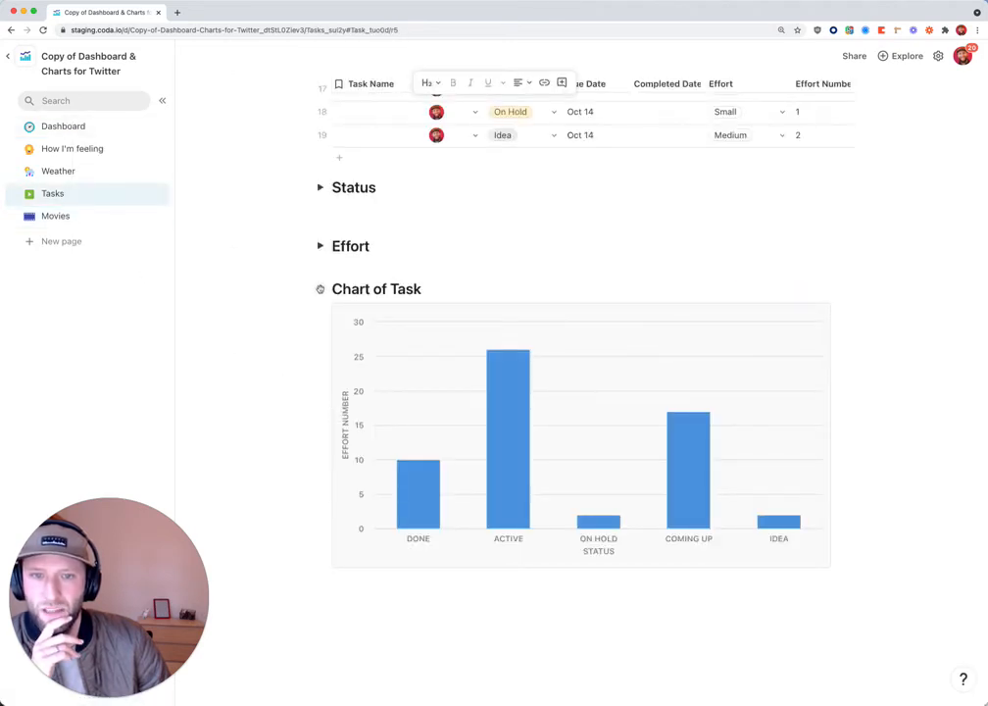
{"action": "left_click_drag", "start_coordinate": [83, 136], "coordinate": [82, 126]}
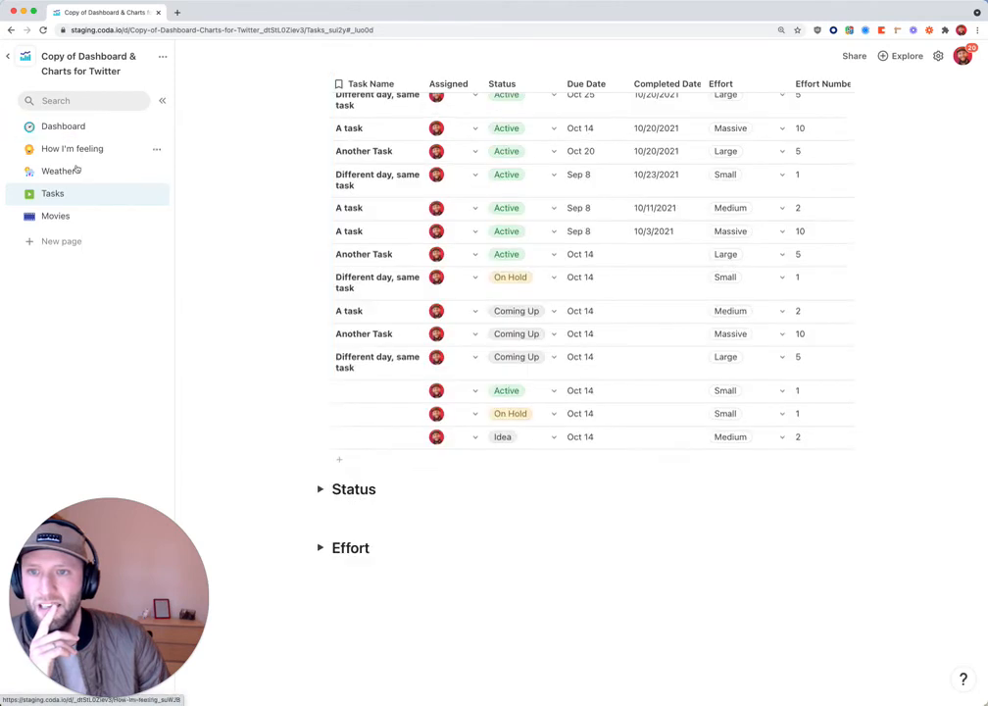
Step: Move the daily forecast line chart from the Weather page and the feeling chart from the How I'm feeling page to the Dashboard page
{"action": "left_click", "coordinate": [77, 171]}
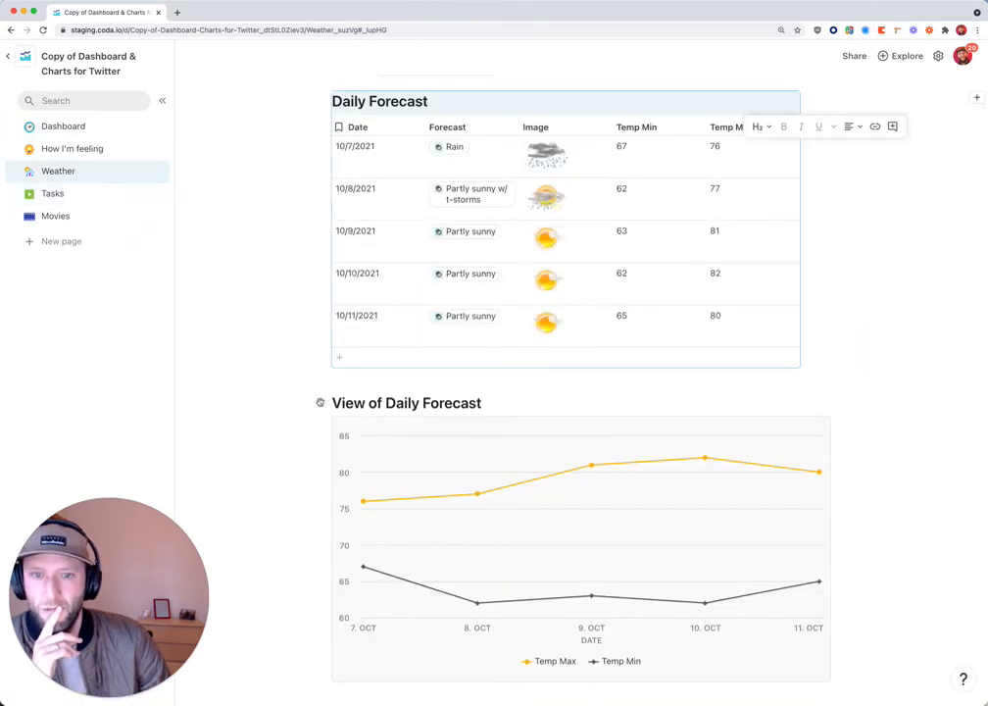
{"action": "left_click_drag", "start_coordinate": [319, 401], "coordinate": [61, 126]}
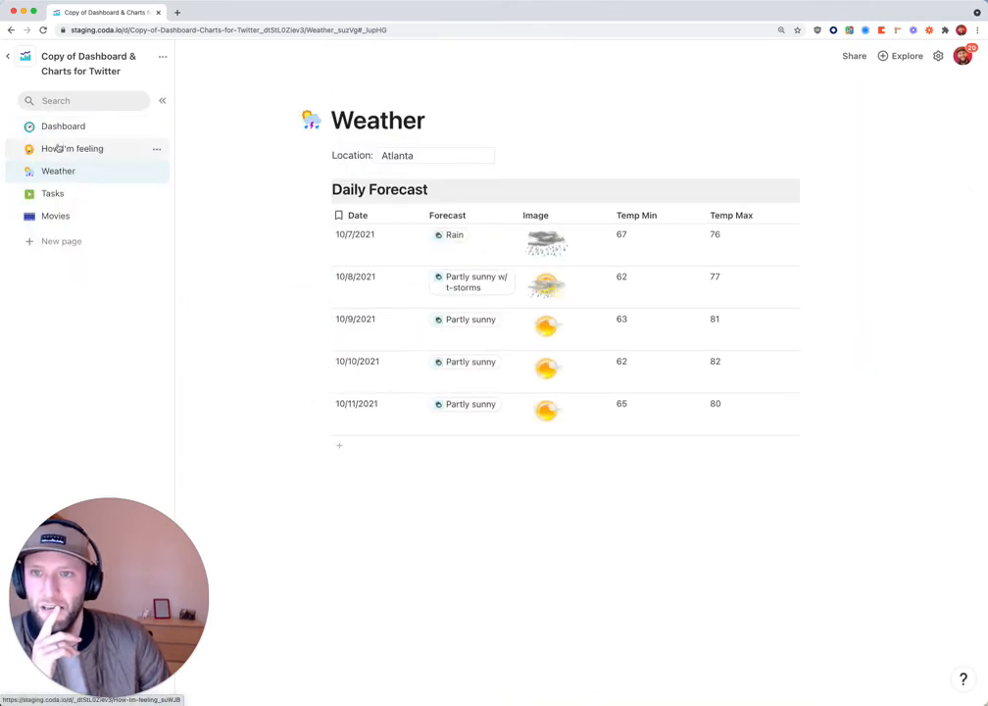
{"action": "left_click", "coordinate": [72, 148]}
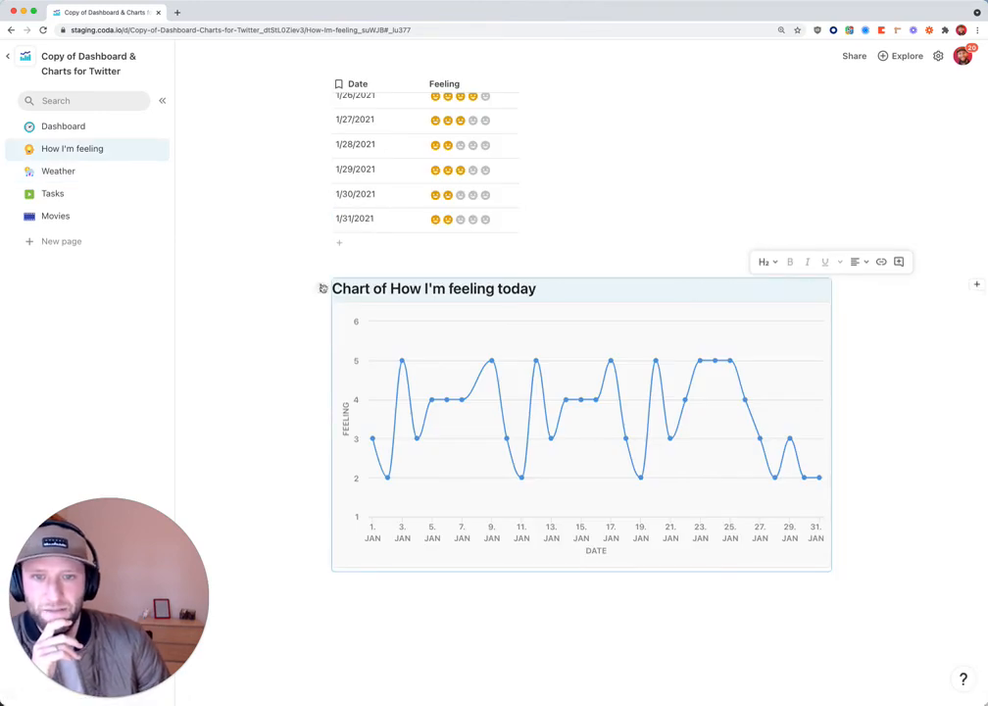
{"action": "left_click_drag", "start_coordinate": [320, 288], "coordinate": [64, 130]}
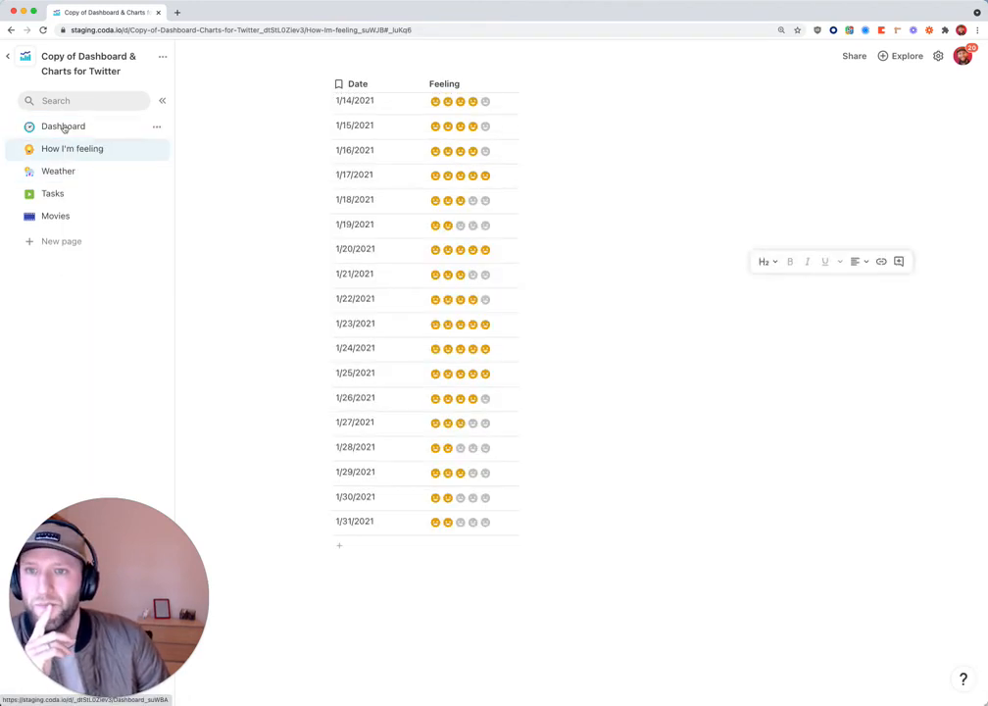
Step: On the Dashboard page, place the task chart beside the genre pie chart and stack the feeling chart above the task chart
{"action": "left_click", "coordinate": [64, 129]}
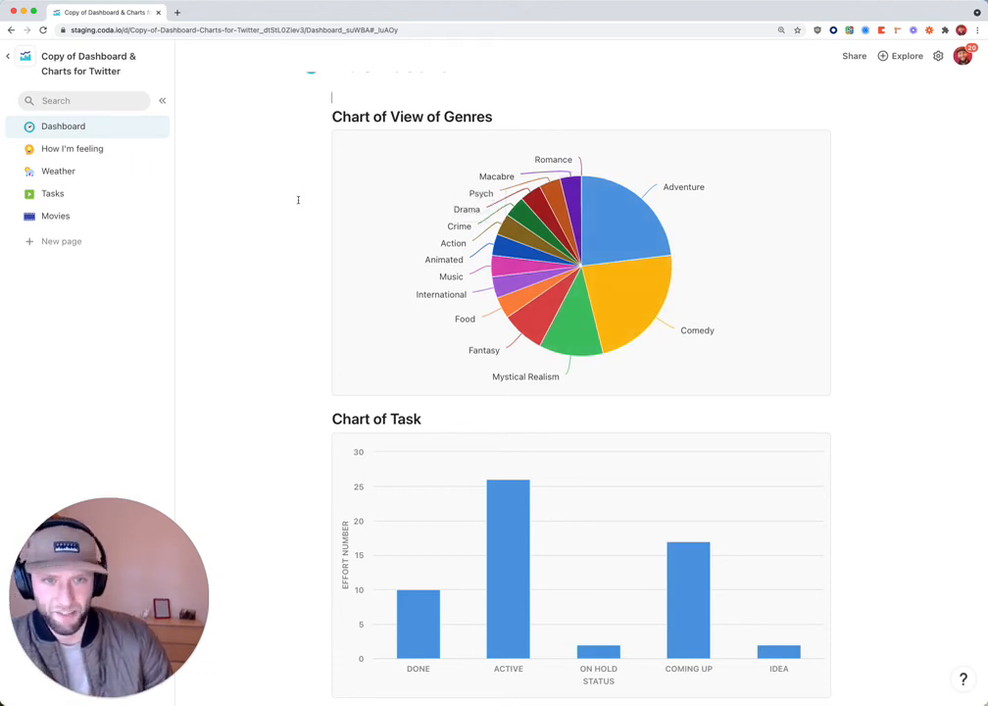
{"action": "scroll", "coordinate": [253, 207], "scroll_direction": "down", "scroll_amount": 5}
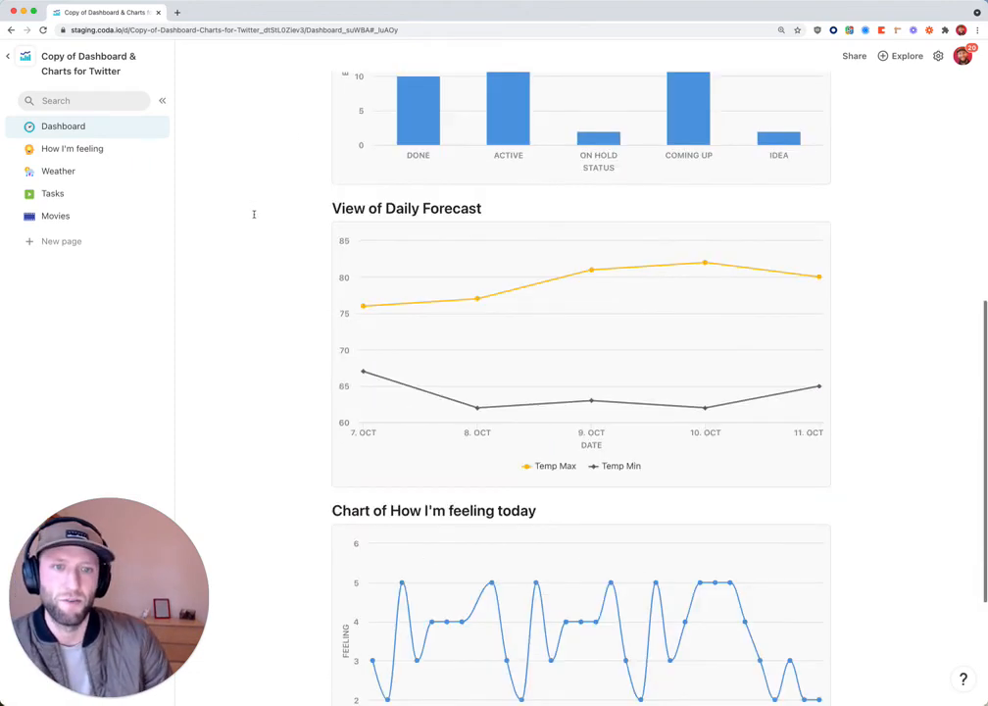
{"action": "scroll", "coordinate": [254, 216], "scroll_direction": "up", "scroll_amount": 6}
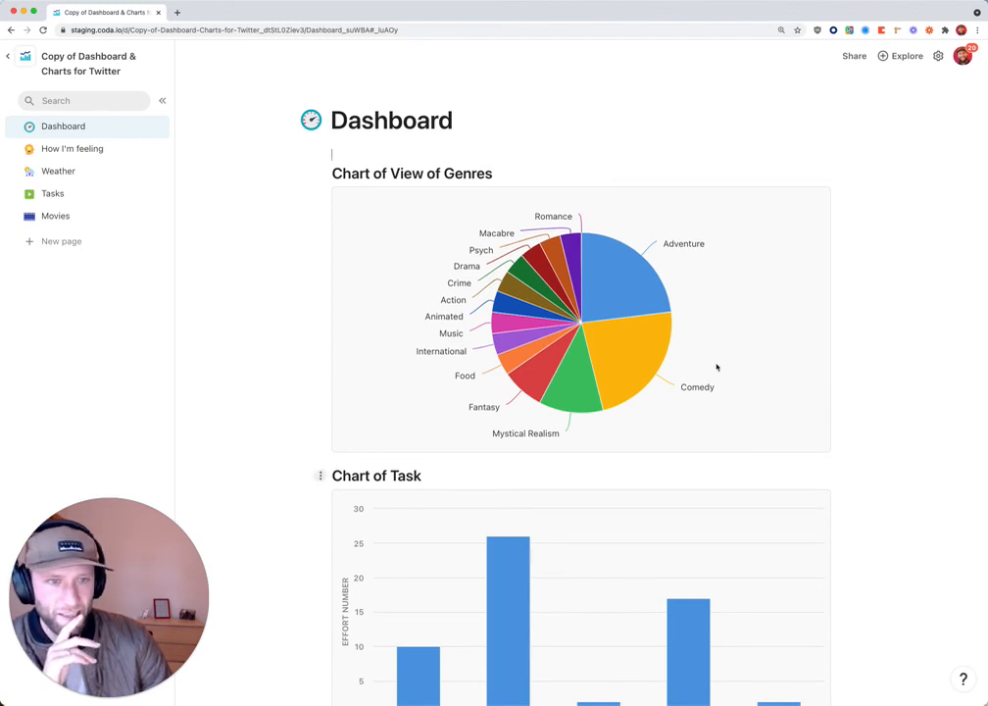
{"action": "left_click_drag", "start_coordinate": [717, 366], "coordinate": [833, 289]}
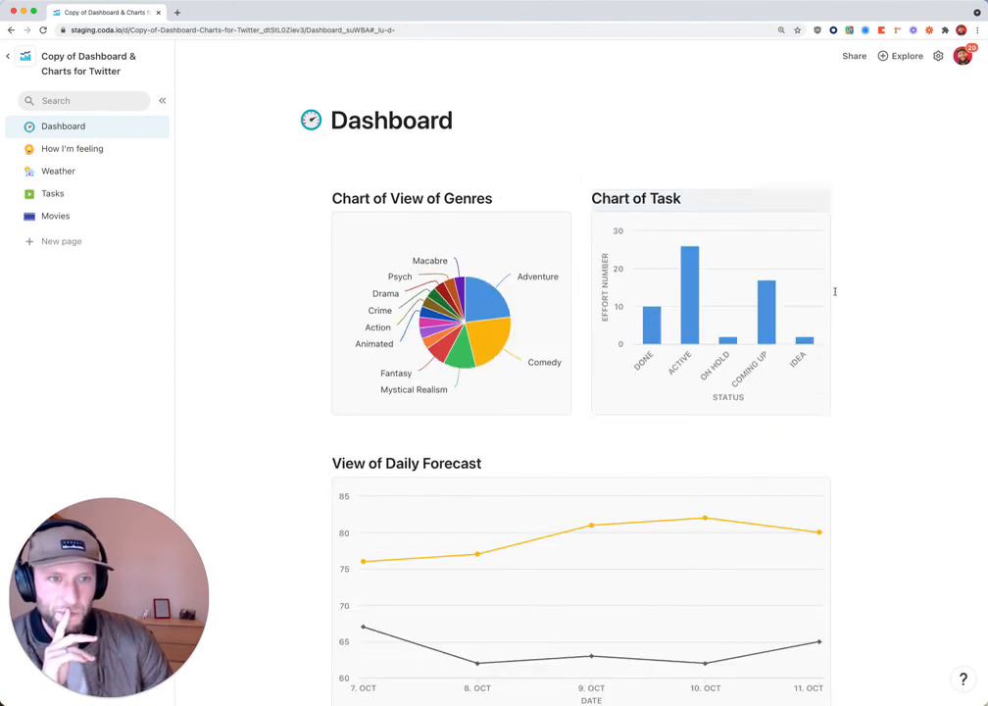
{"action": "scroll", "coordinate": [901, 316], "scroll_direction": "down", "scroll_amount": 5}
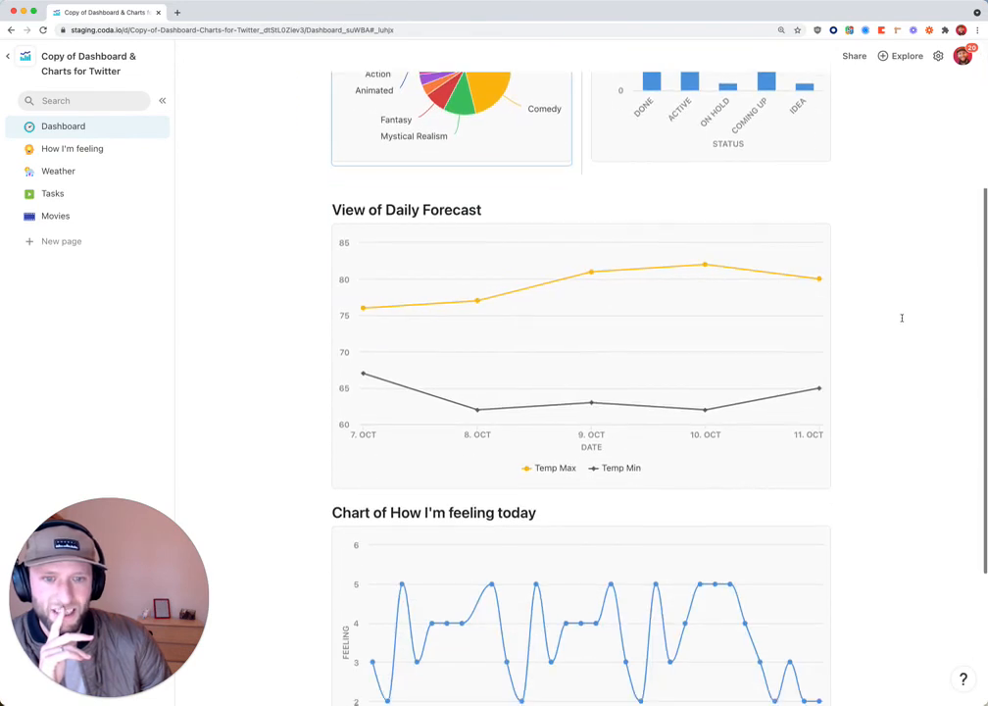
{"action": "scroll", "coordinate": [728, 392], "scroll_direction": "up", "scroll_amount": 1}
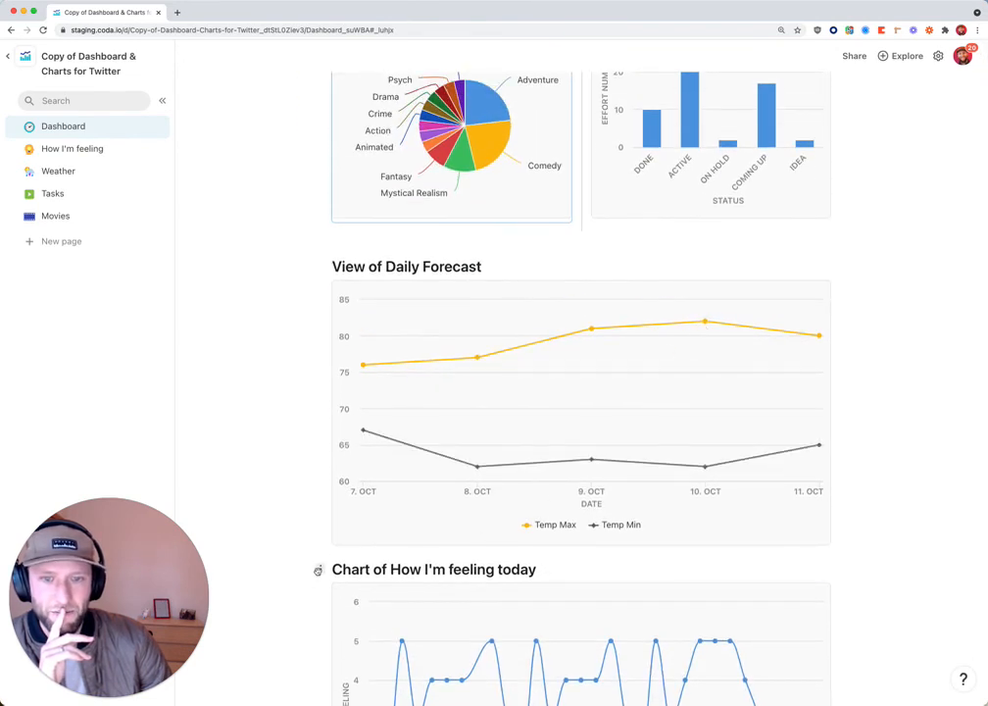
{"action": "left_click_drag", "start_coordinate": [857, 234], "coordinate": [855, 125]}
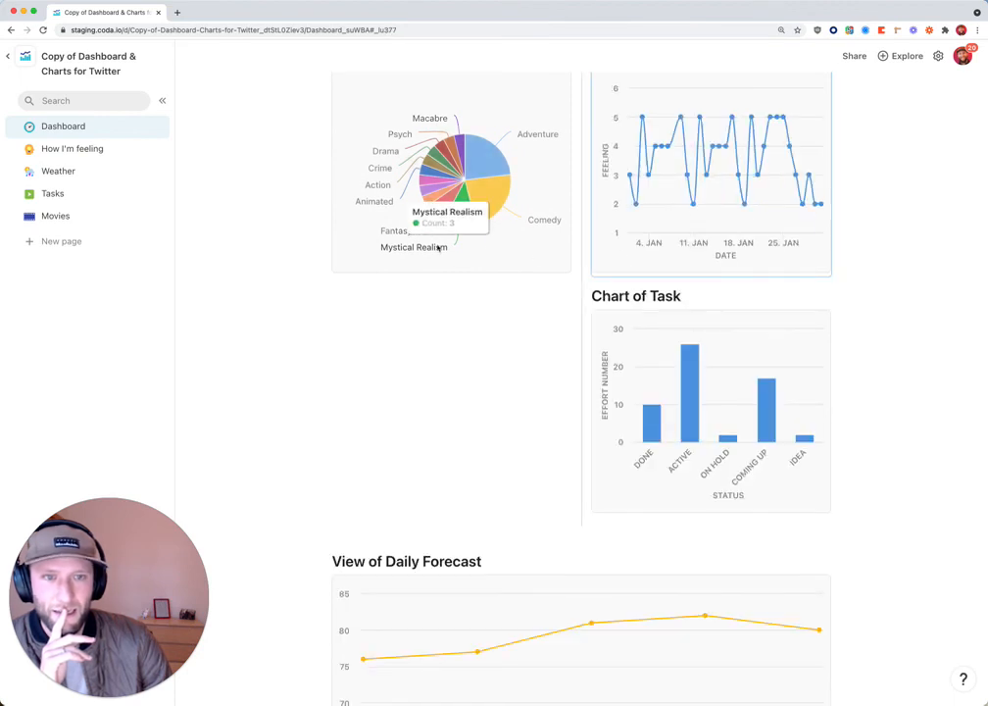
Step: Narrow the genre pie chart's column, and move that chart back to full width above the feeling chart
{"action": "scroll", "coordinate": [581, 145], "scroll_direction": "up", "scroll_amount": 3}
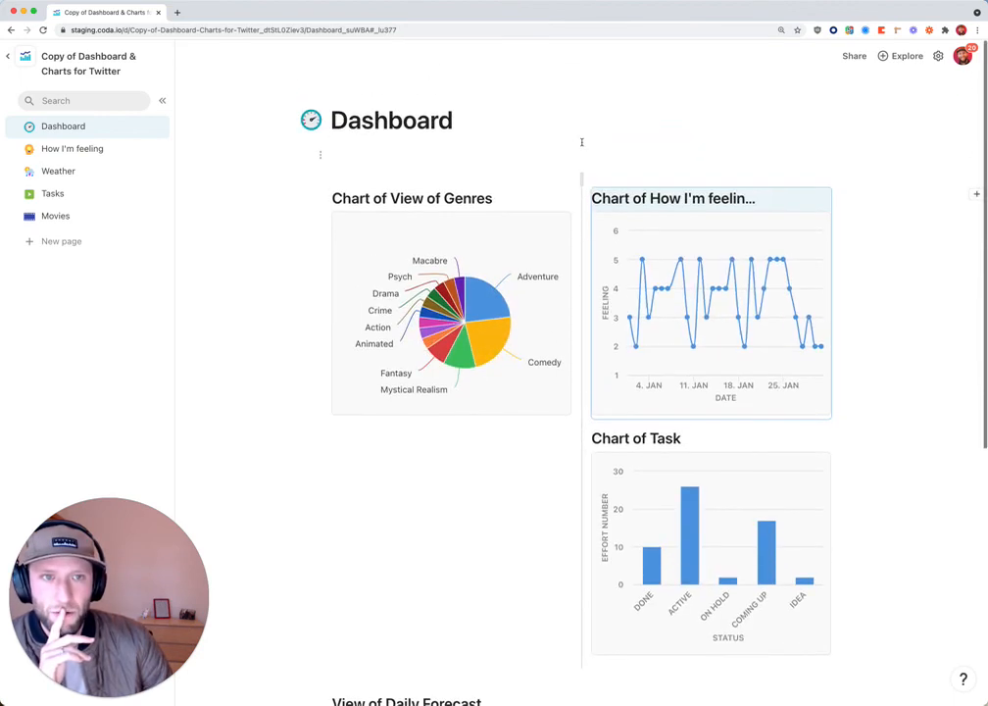
{"action": "left_click_drag", "start_coordinate": [582, 179], "coordinate": [488, 176]}
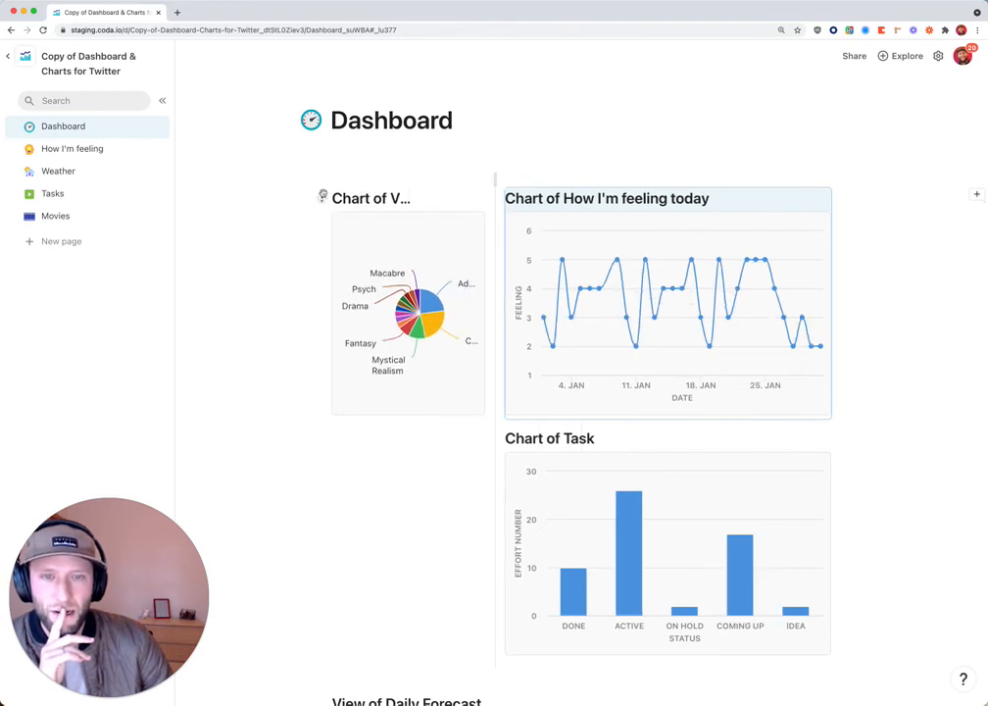
{"action": "left_click_drag", "start_coordinate": [323, 196], "coordinate": [380, 155]}
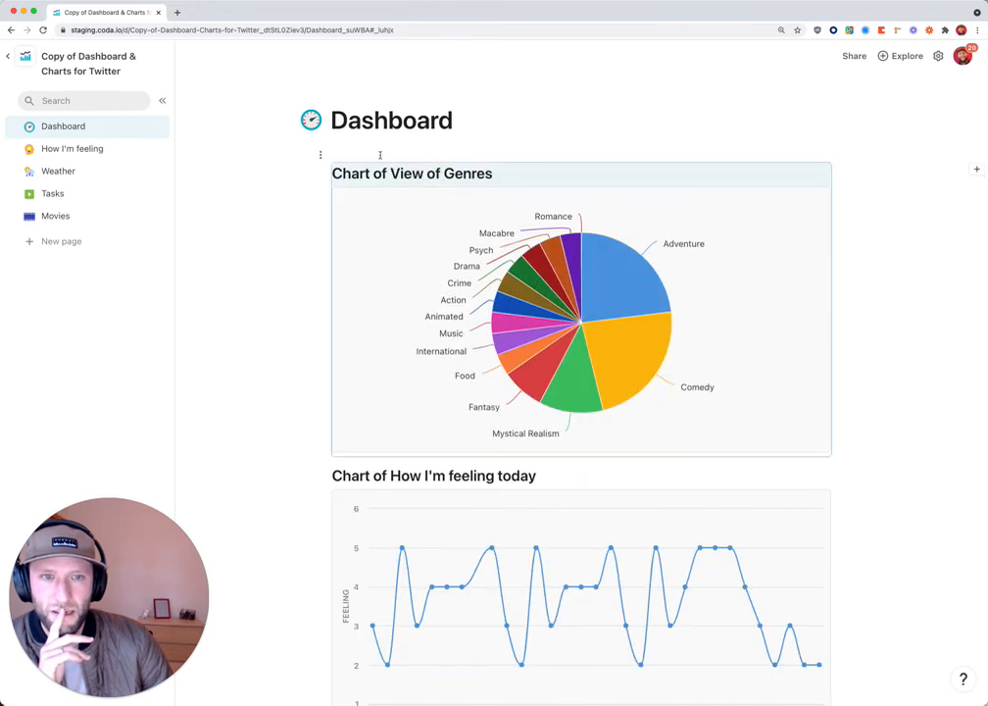
Step: Insert a view of View of Motion Pictures between the genre pie chart and the feeling chart
{"action": "key", "text": "Return"}
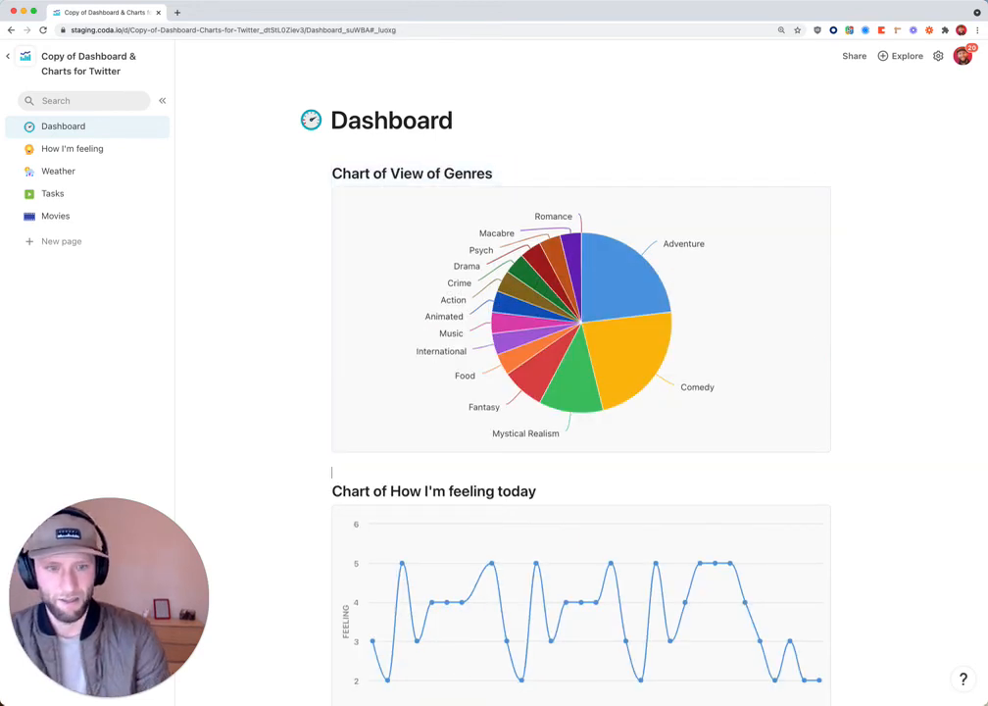
{"action": "type", "text": "/mo"}
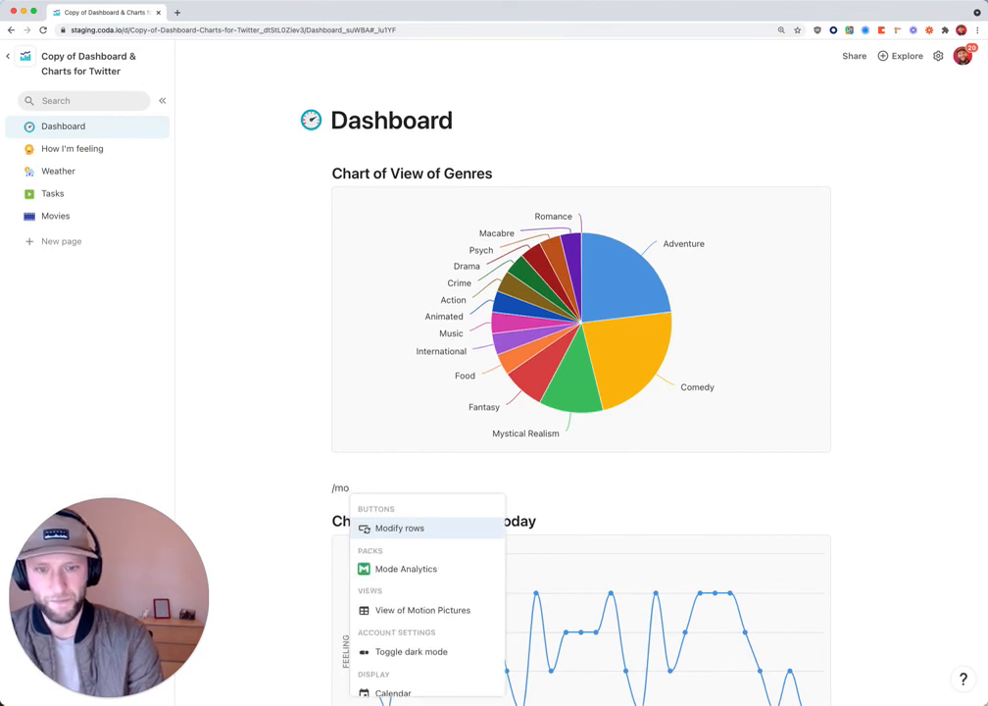
{"action": "key", "text": "Down"}
{"action": "key", "text": "Down"}
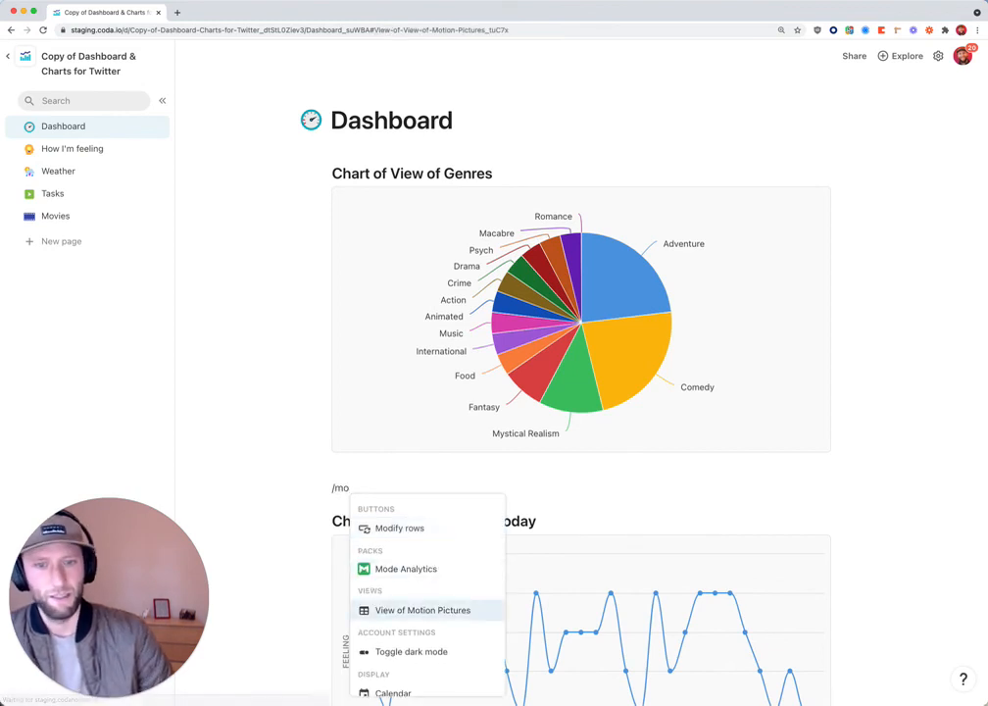
{"action": "key", "text": "Return"}
Step: Filter the new motion pictures view to rows where To watch is equal to Checked, and close its options
{"action": "left_click", "coordinate": [926, 494]}
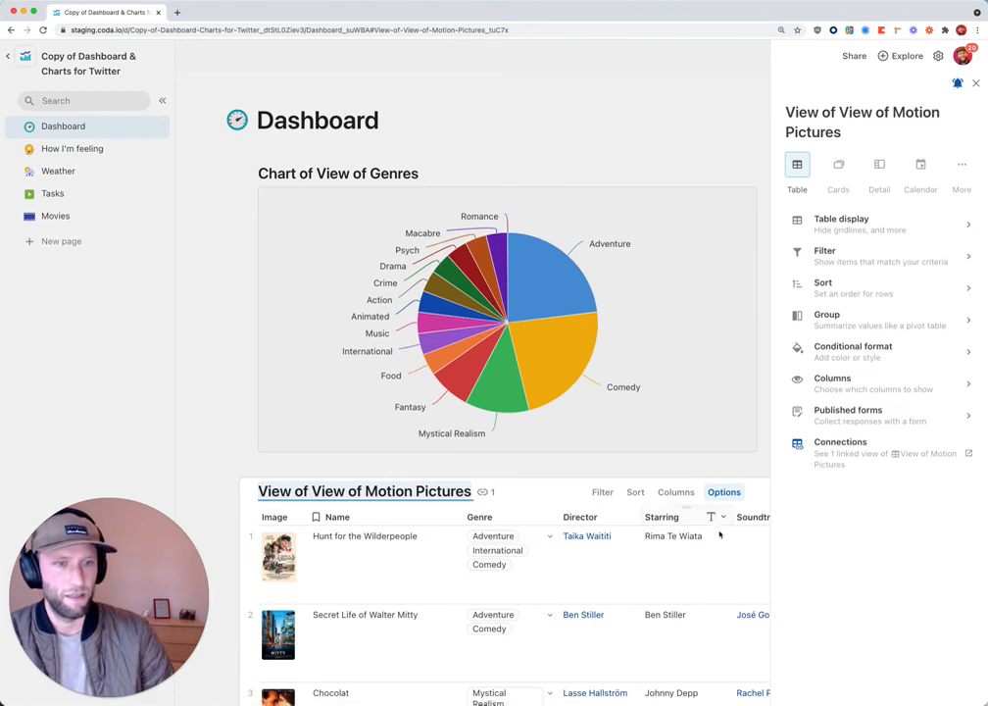
{"action": "left_click", "coordinate": [607, 492]}
{"action": "left_click", "coordinate": [820, 204]}
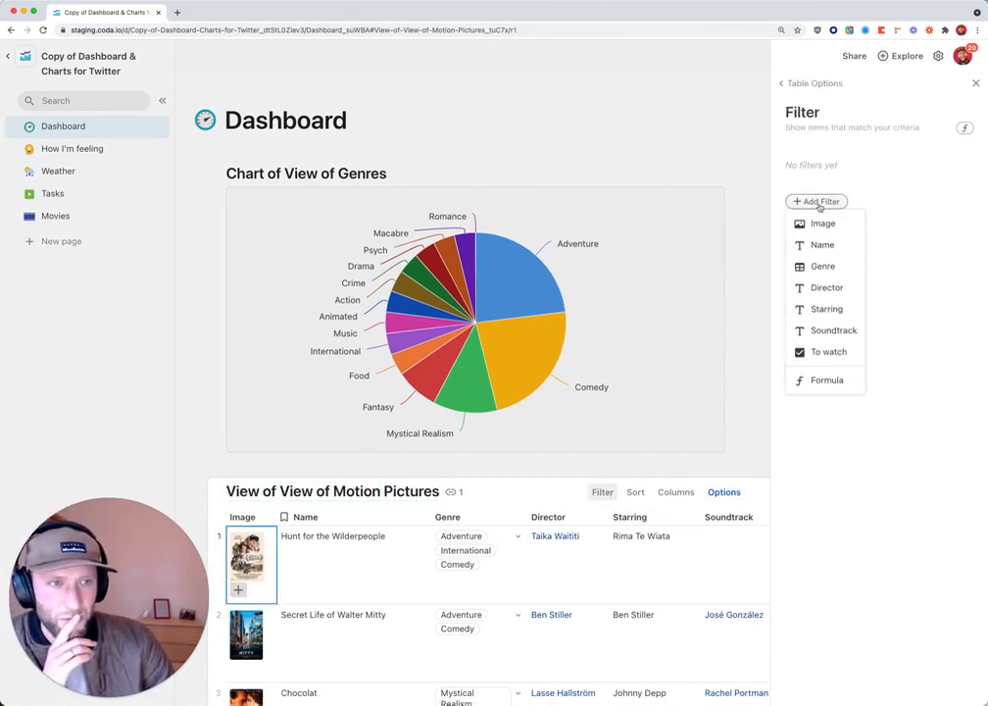
{"action": "left_click", "coordinate": [829, 351]}
{"action": "left_click", "coordinate": [824, 192]}
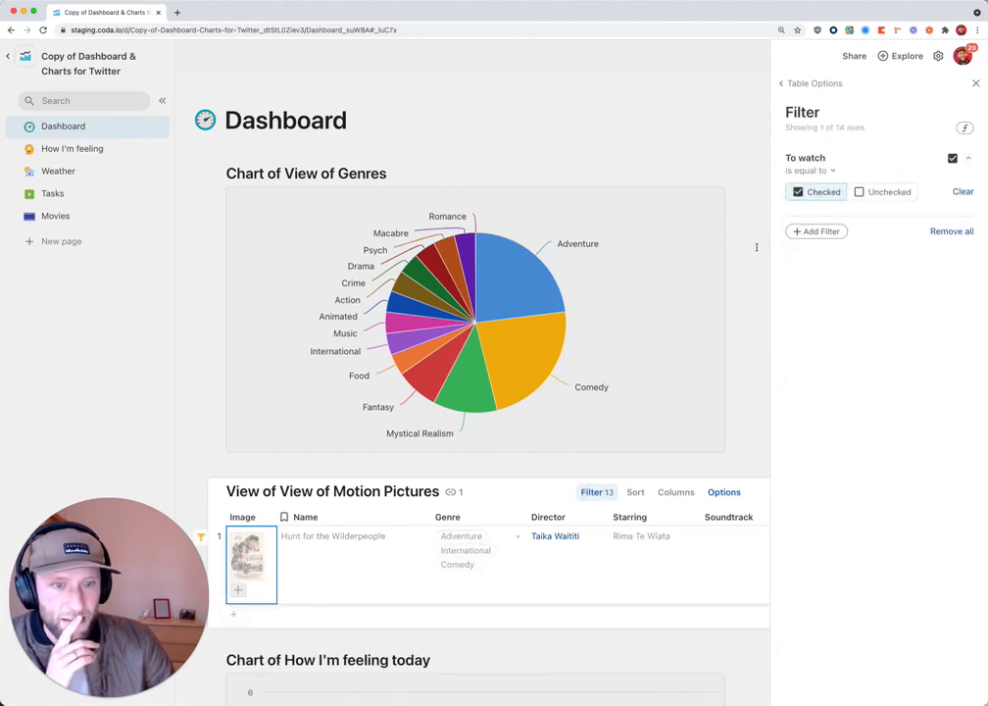
{"action": "left_click", "coordinate": [980, 83]}
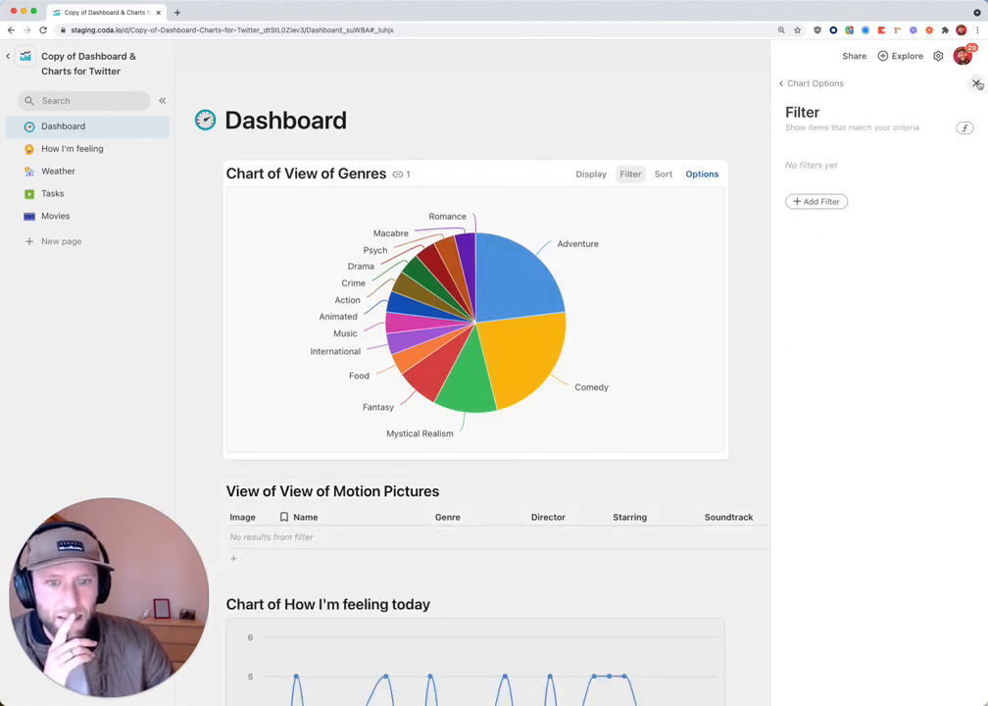
Step: On the Movies page, mark What We Do in the Shadows and Finding Nemo as To watch
{"action": "left_click", "coordinate": [46, 217]}
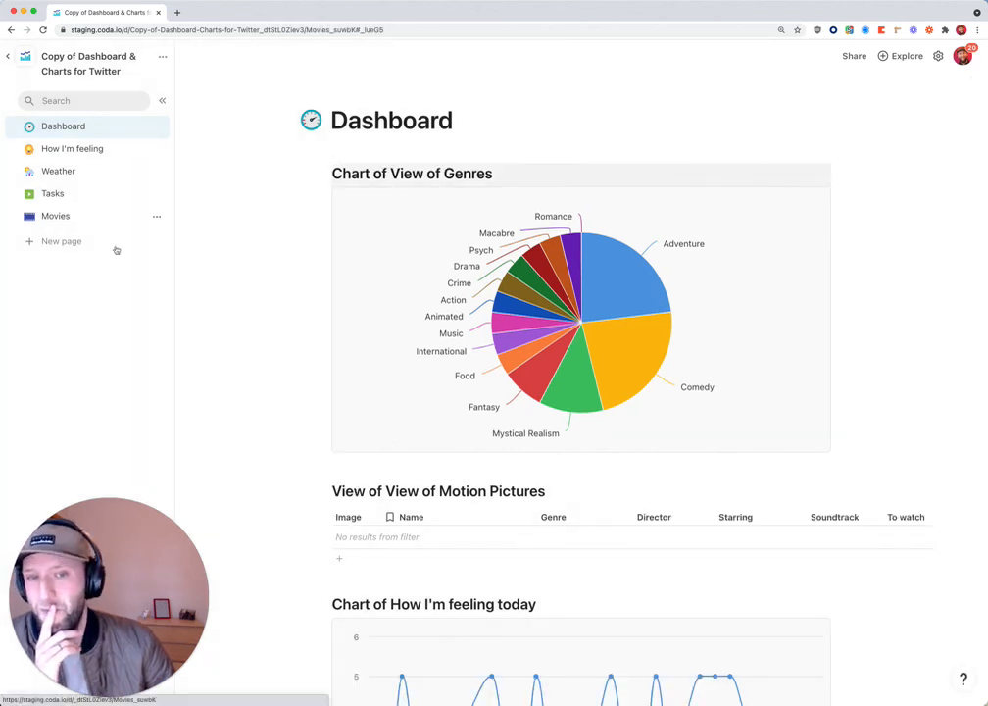
{"action": "scroll", "coordinate": [450, 349], "scroll_direction": "up", "scroll_amount": 10}
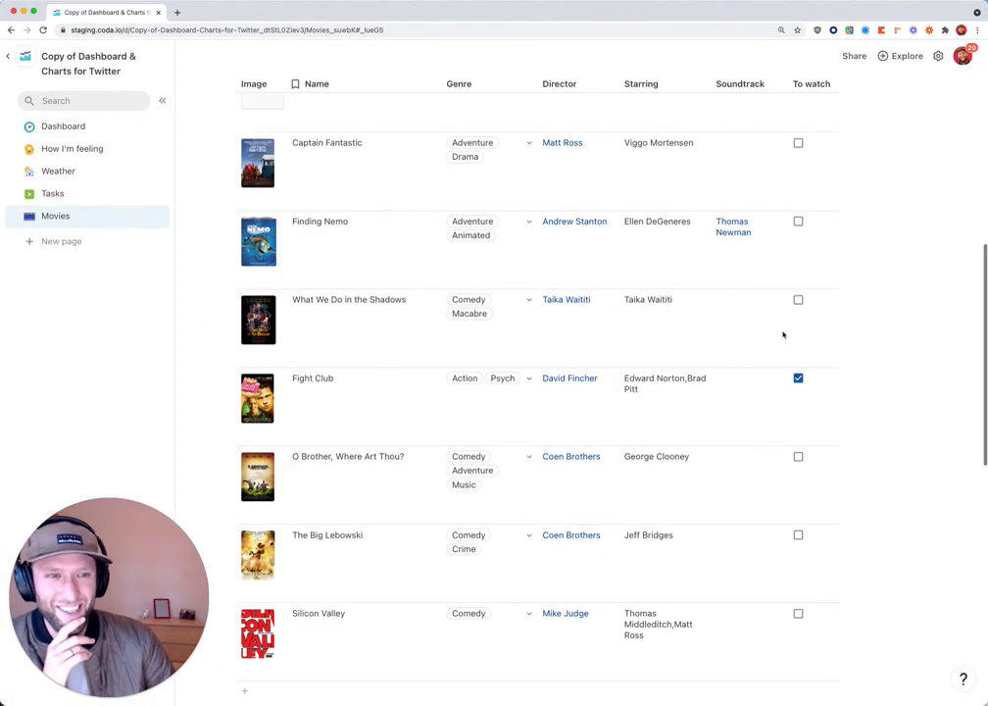
{"action": "left_click", "coordinate": [806, 303]}
{"action": "left_click", "coordinate": [798, 300]}
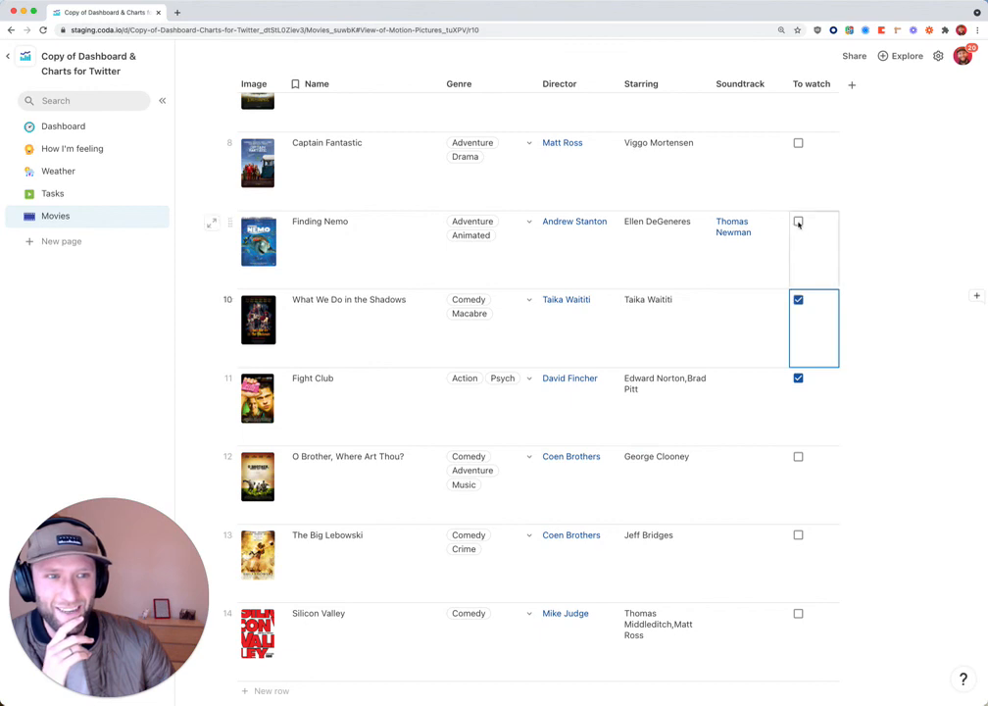
{"action": "left_click", "coordinate": [798, 223]}
Step: In the Dashboard page's motion pictures view, hide the columns from Name through To watch so only Image remains
{"action": "left_click", "coordinate": [78, 126]}
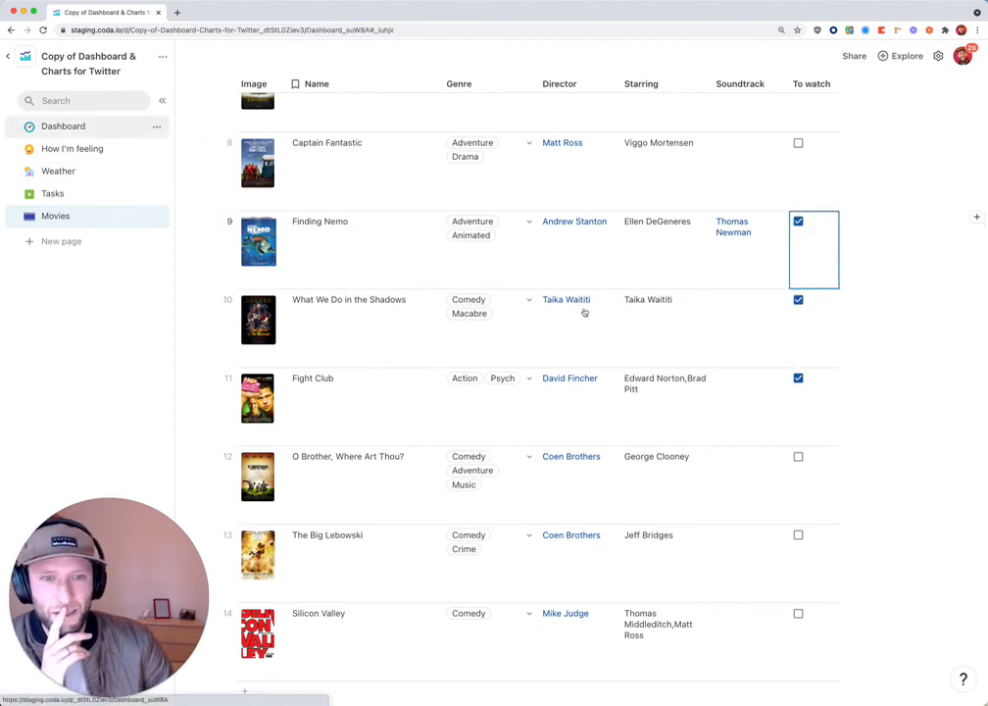
{"action": "scroll", "coordinate": [437, 392], "scroll_direction": "down", "scroll_amount": 3}
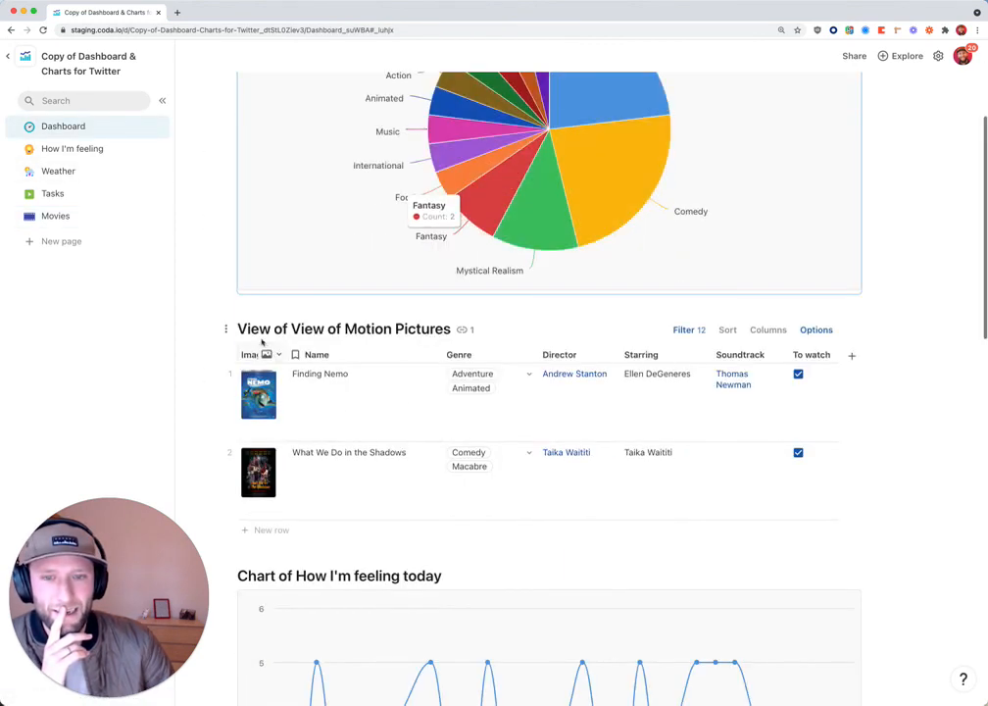
{"action": "scroll", "coordinate": [322, 382], "scroll_direction": "up", "scroll_amount": 1}
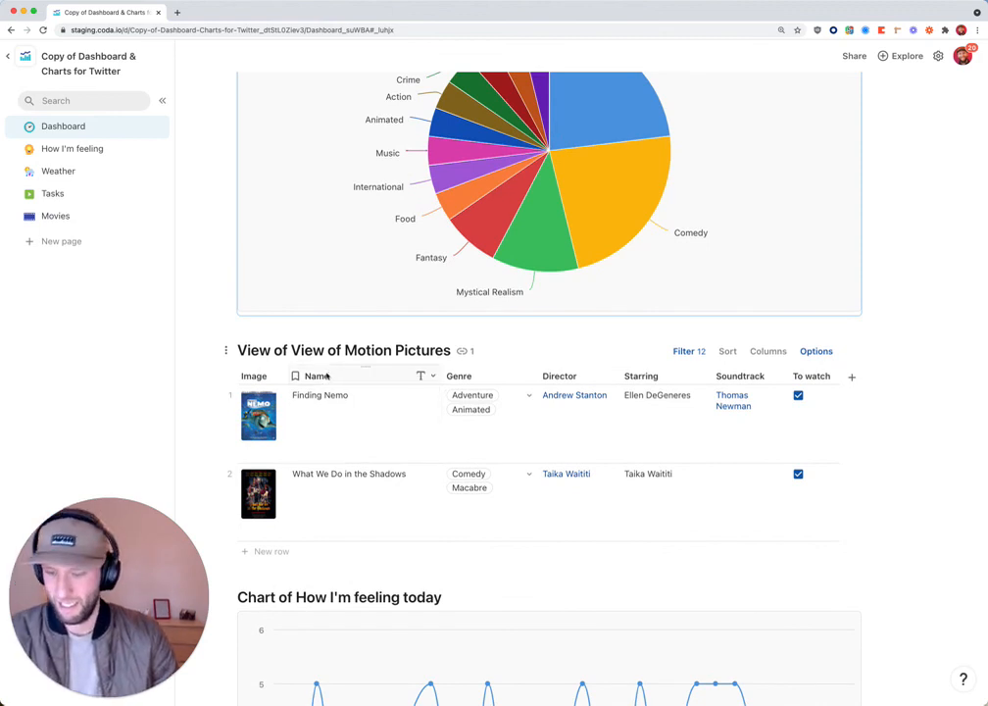
{"action": "left_click", "coordinate": [328, 376]}
{"action": "left_click", "coordinate": [806, 375], "text": "shift"}
{"action": "right_click", "coordinate": [808, 375]}
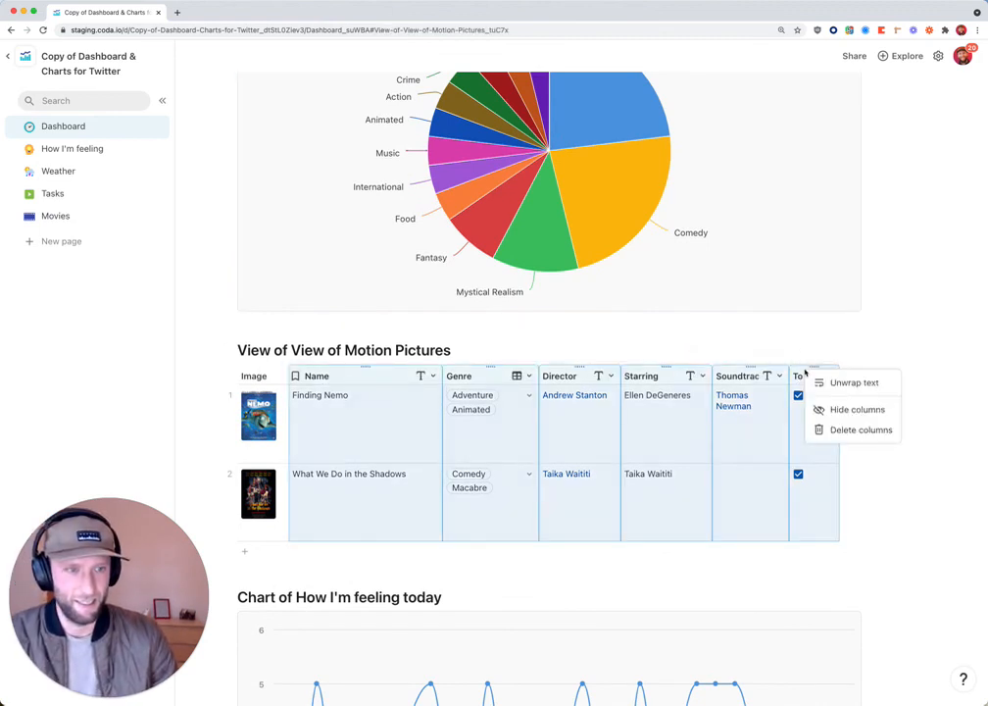
{"action": "left_click", "coordinate": [839, 408]}
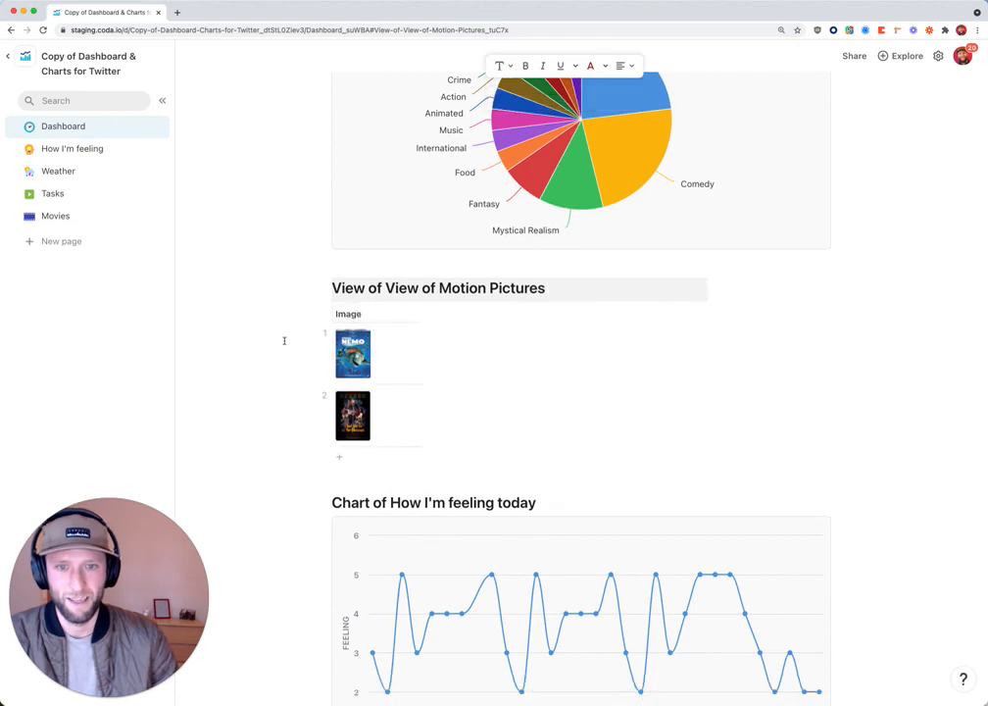
Step: Place the motion pictures view beside the genre pie chart and widen the pie chart's column to about three quarters of the row
{"action": "scroll", "coordinate": [287, 345], "scroll_direction": "up", "scroll_amount": 1}
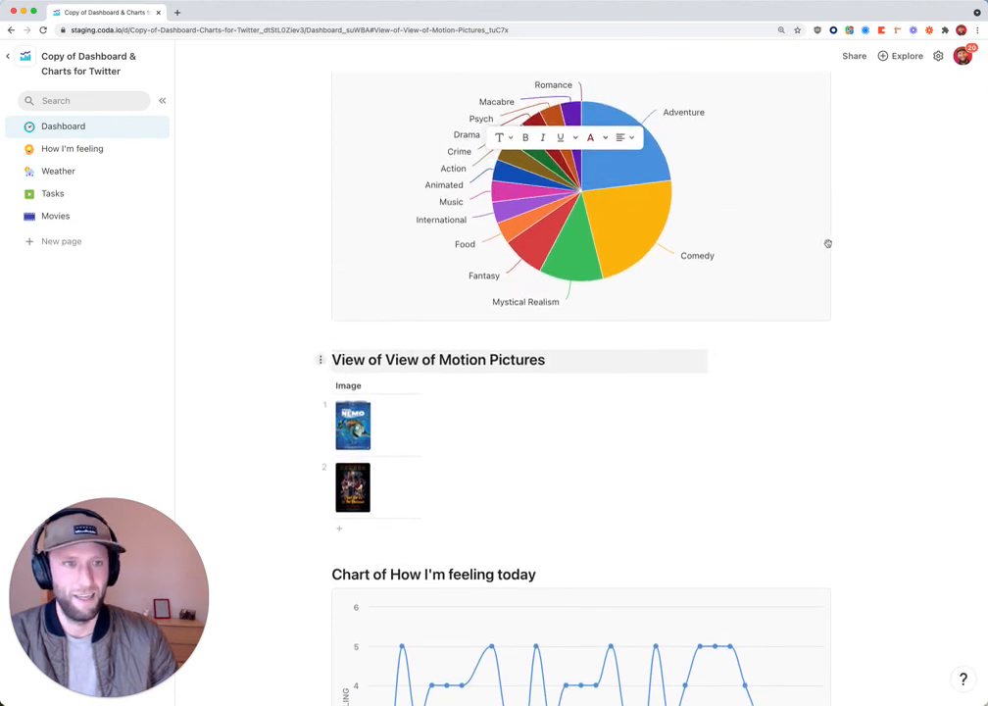
{"action": "left_click_drag", "start_coordinate": [828, 243], "coordinate": [838, 237]}
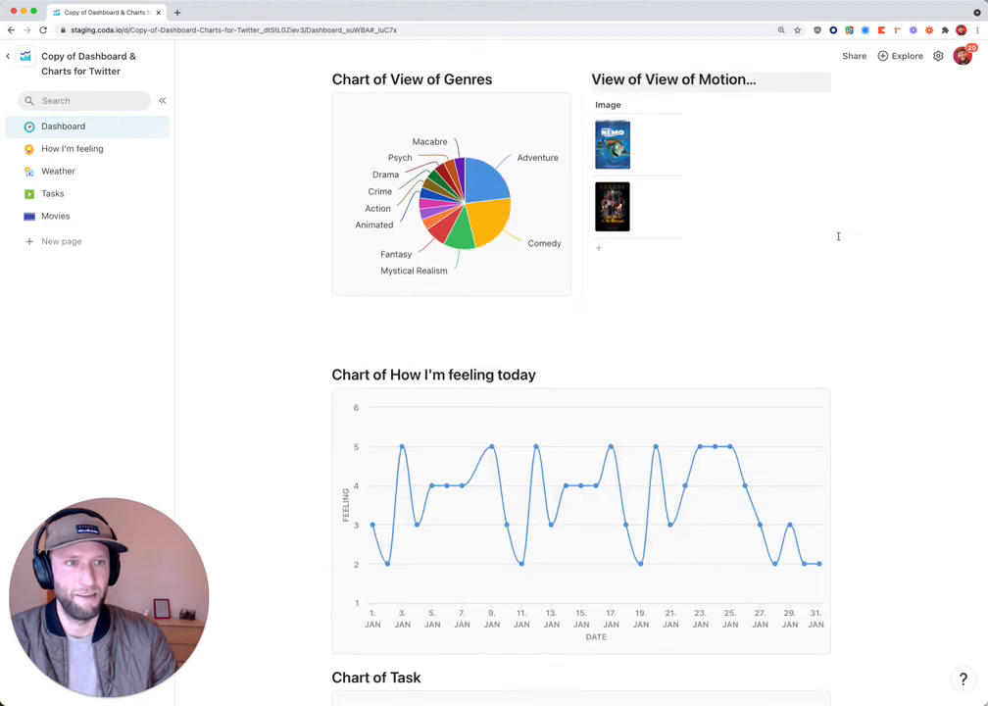
{"action": "scroll", "coordinate": [798, 281], "scroll_direction": "up", "scroll_amount": 1}
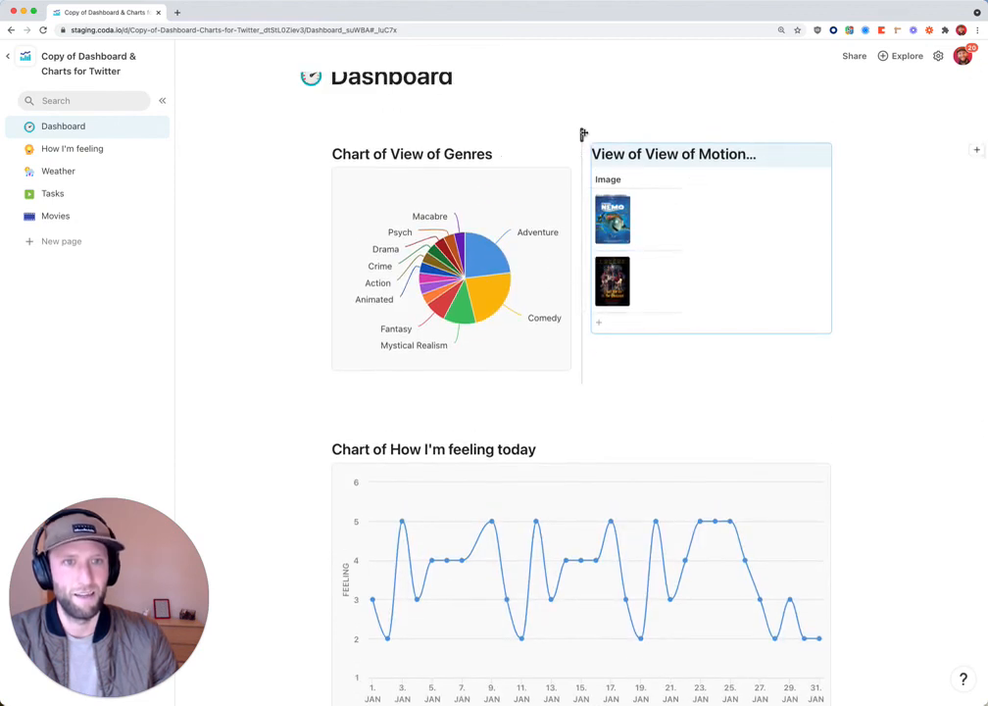
{"action": "left_click_drag", "start_coordinate": [583, 133], "coordinate": [701, 137]}
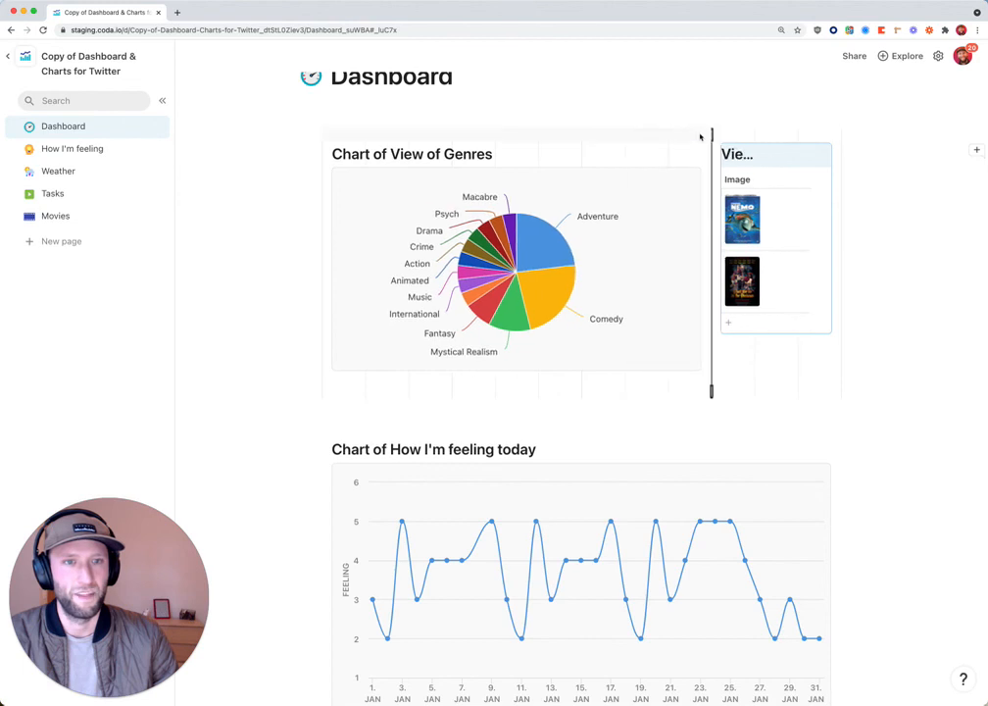
{"action": "scroll", "coordinate": [893, 270], "scroll_direction": "up", "scroll_amount": 1}
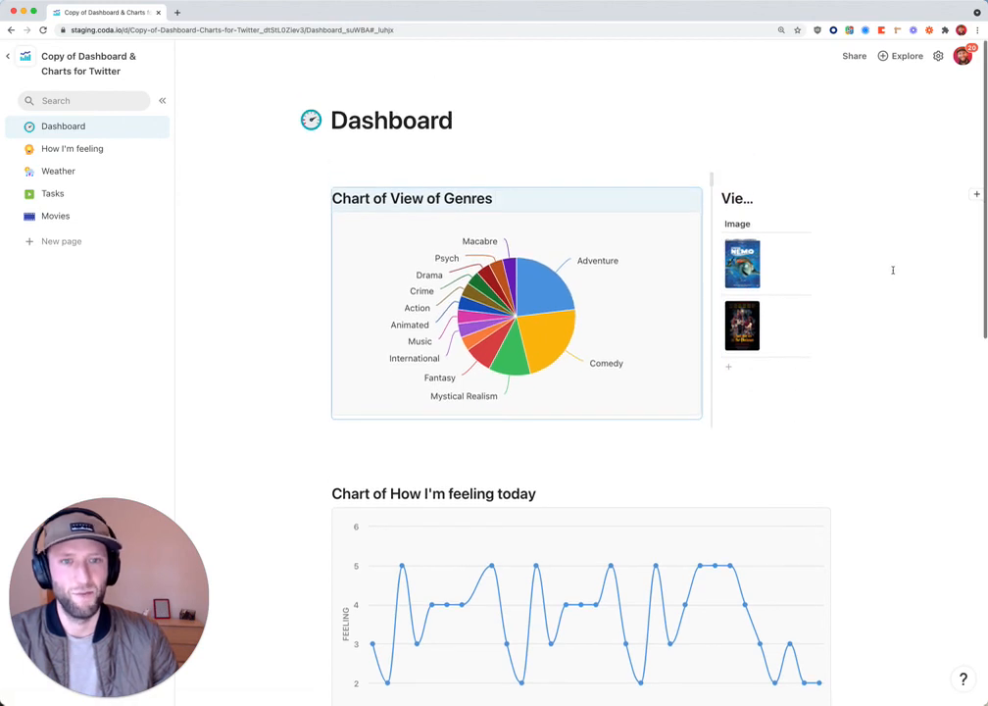
{"action": "scroll", "coordinate": [311, 284], "scroll_direction": "down", "scroll_amount": 10}
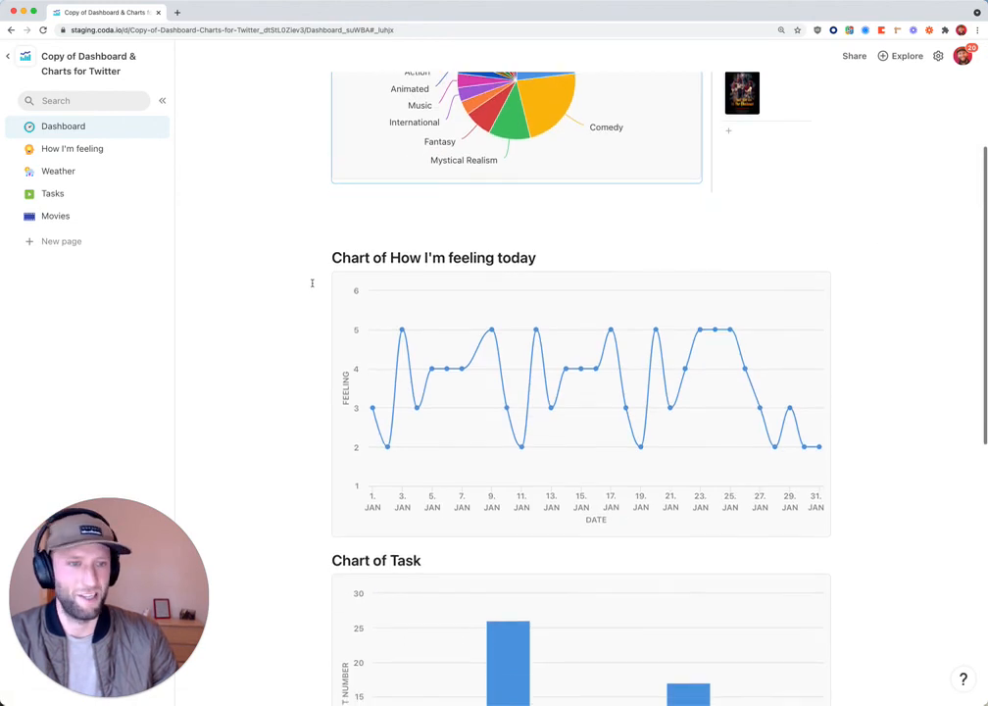
{"action": "scroll", "coordinate": [311, 284], "scroll_direction": "down", "scroll_amount": 5}
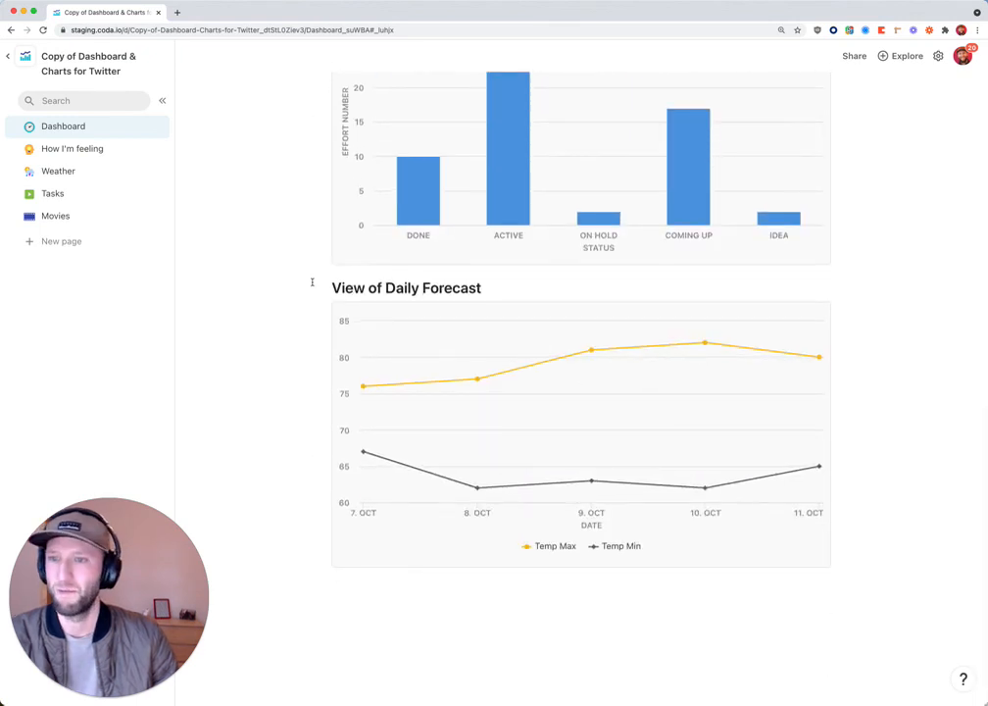